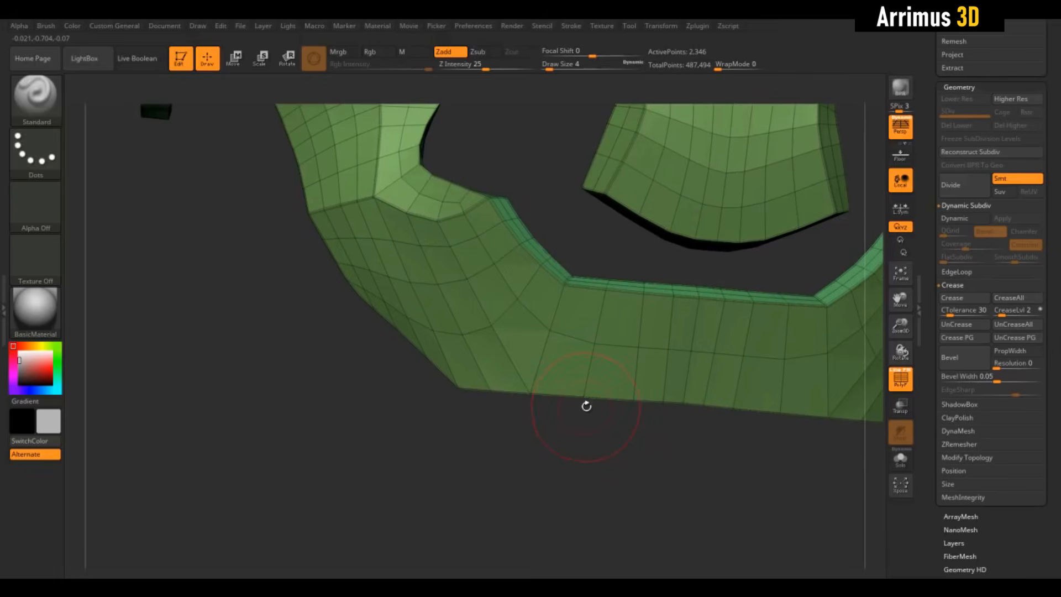
# - Try to insert an edge loop along the green piece's lower front strip with the ZModeler brush
pyautogui.press('b')
pyautogui.press('z')
pyautogui.press('m')
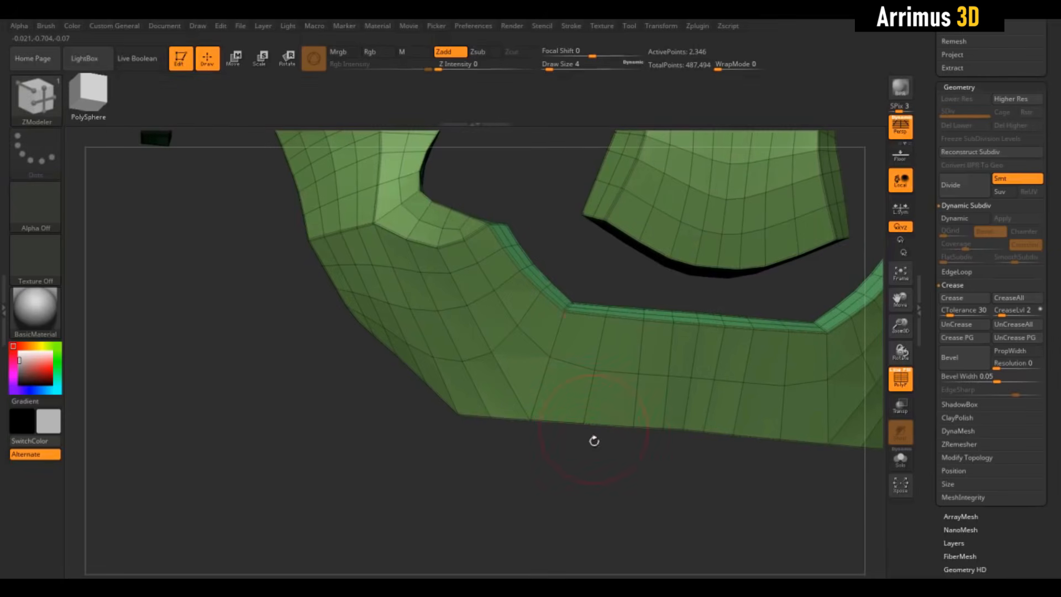
pyautogui.keyDown('alt'); pyautogui.moveTo(594, 440); pyautogui.dragTo(599, 408); pyautogui.keyUp('alt')
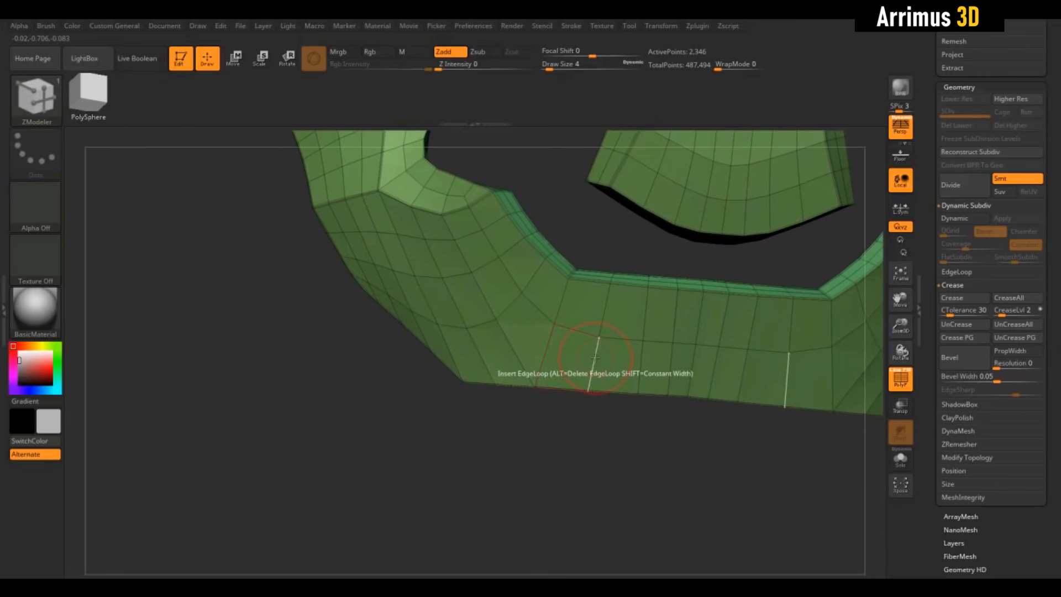
pyautogui.press('space')
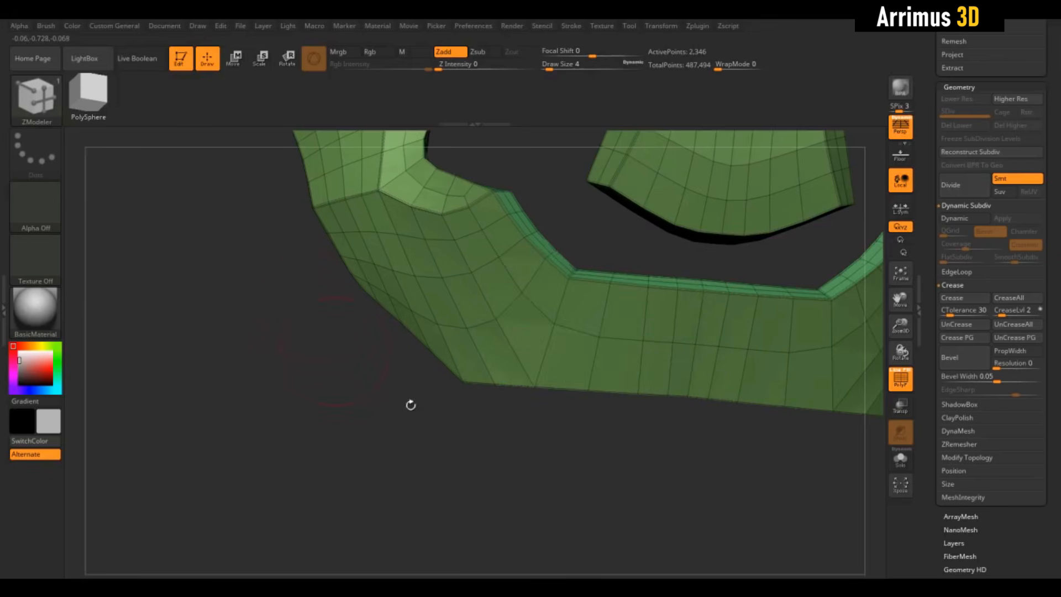
pyautogui.moveTo(410, 406); pyautogui.dragTo(504, 444)
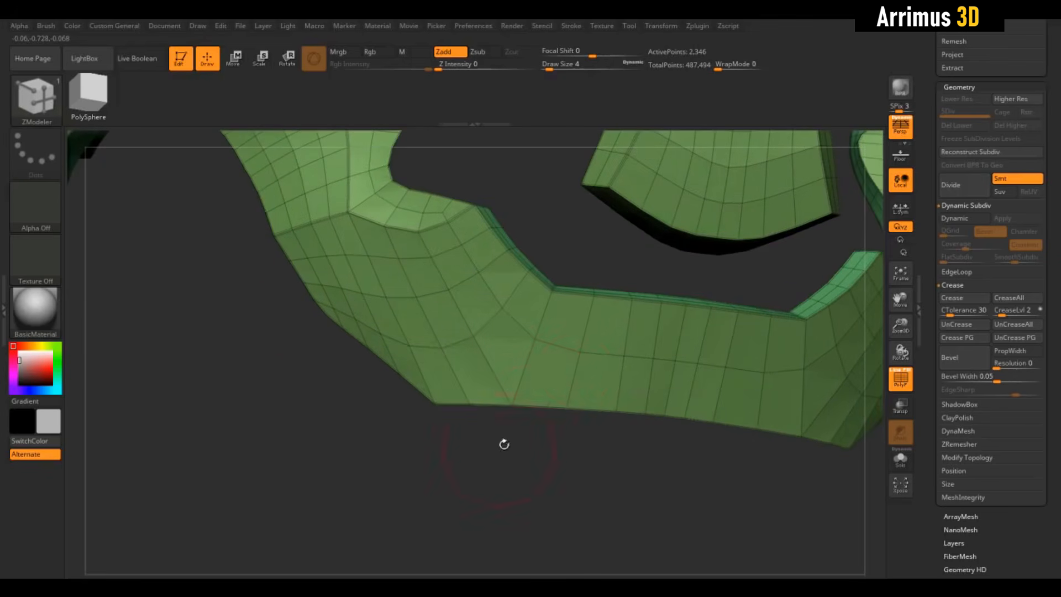
pyautogui.click(575, 366)
pyautogui.hotkey('ctrl', 'z')
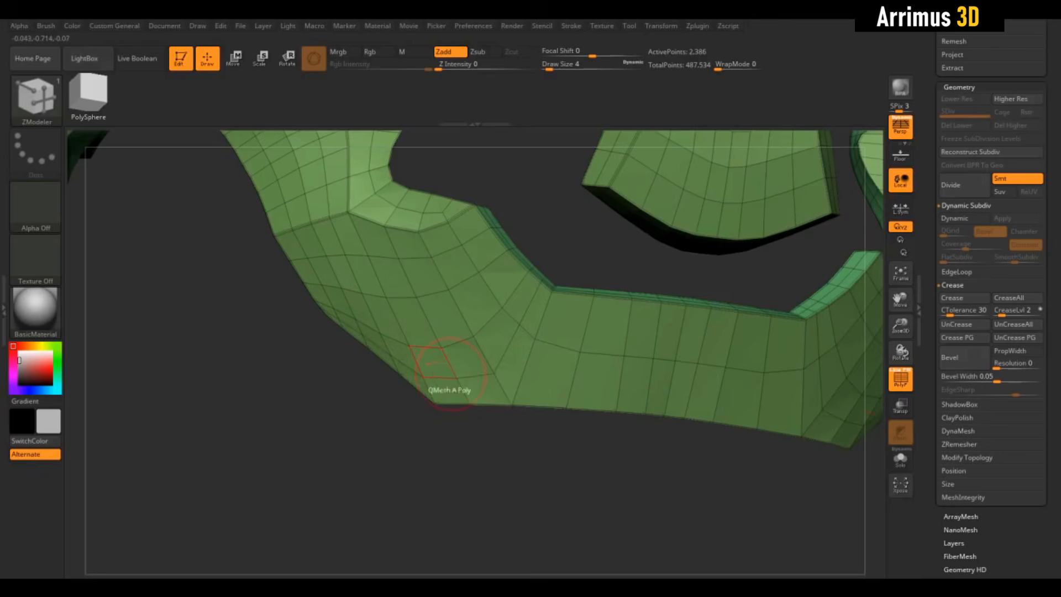
# - Slice horizontally across the green piece's lower front strip with the SliceCurve brush to split off a narrow bottom band
pyautogui.moveTo(557, 448)
pyautogui.mouseDown()
pyautogui.moveTo(564, 441)
pyautogui.moveTo(596, 470)
pyautogui.moveTo(599, 497)
pyautogui.moveTo(625, 489)
pyautogui.moveTo(617, 467)
pyautogui.mouseUp()
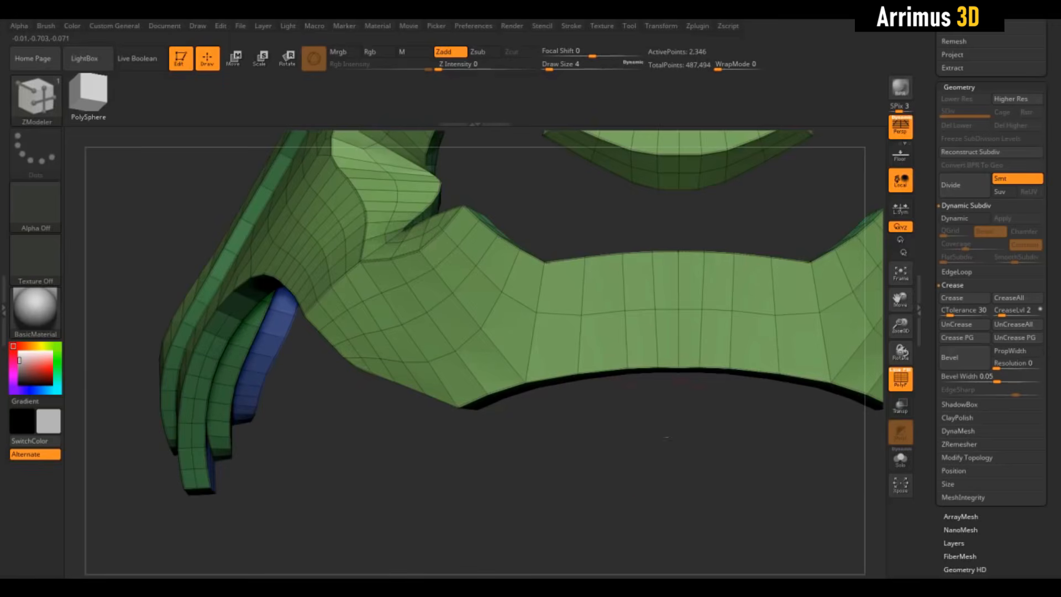
pyautogui.moveTo(666, 437); pyautogui.dragTo(650, 280)
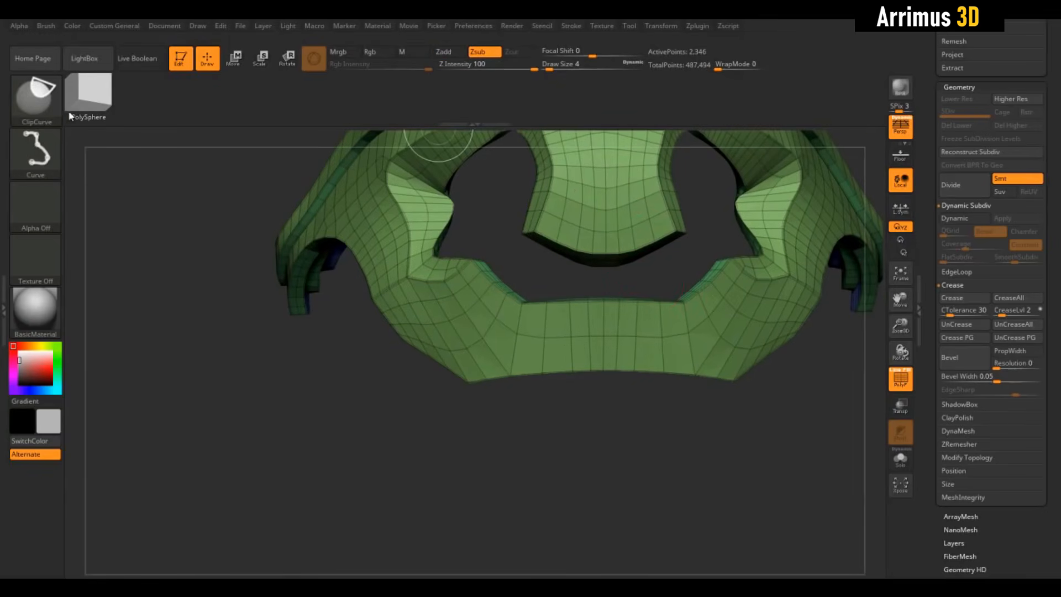
pyautogui.keyDown('ctrl'); pyautogui.keyDown('shift'); pyautogui.click(48, 110); pyautogui.keyUp('shift'); pyautogui.keyUp('ctrl')
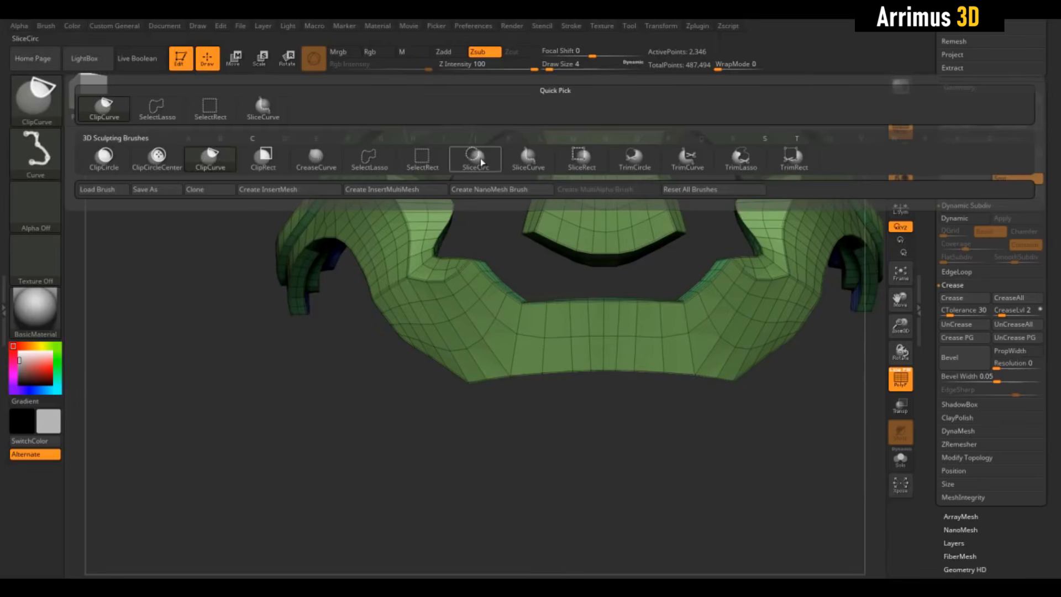
pyautogui.click(549, 161)
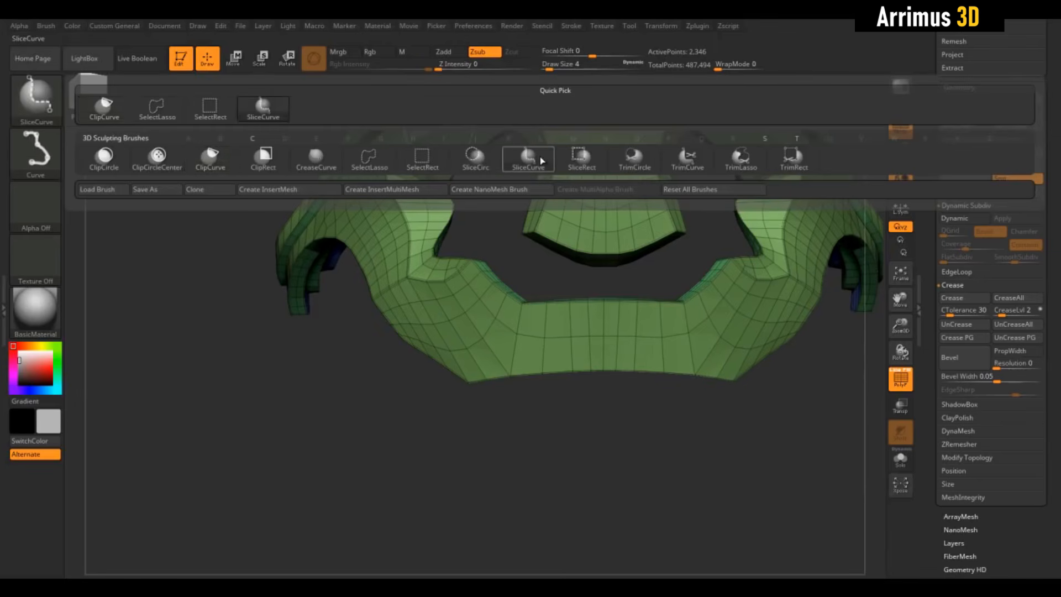
pyautogui.moveTo(486, 332); pyautogui.dragTo(438, 404)
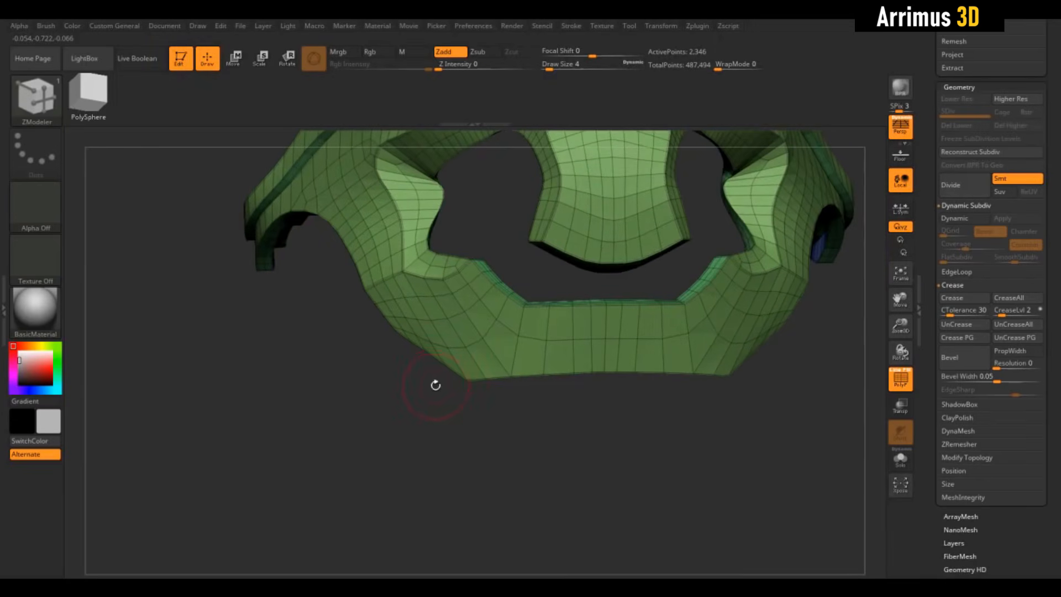
pyautogui.moveTo(364, 378)
pyautogui.keyDown('ctrl'); pyautogui.keyDown('shift'); pyautogui.mouseDown()
pyautogui.moveTo(608, 348)
pyautogui.moveTo(829, 354)
pyautogui.moveTo(706, 386)
pyautogui.moveTo(725, 349)
pyautogui.moveTo(763, 362)
pyautogui.moveTo(606, 431)
pyautogui.moveTo(590, 460)
pyautogui.moveTo(580, 445)
pyautogui.moveTo(358, 334)
pyautogui.mouseUp(); pyautogui.keyUp('shift'); pyautogui.keyUp('ctrl')
pyautogui.press('b')
pyautogui.press('z')
pyautogui.press('m')
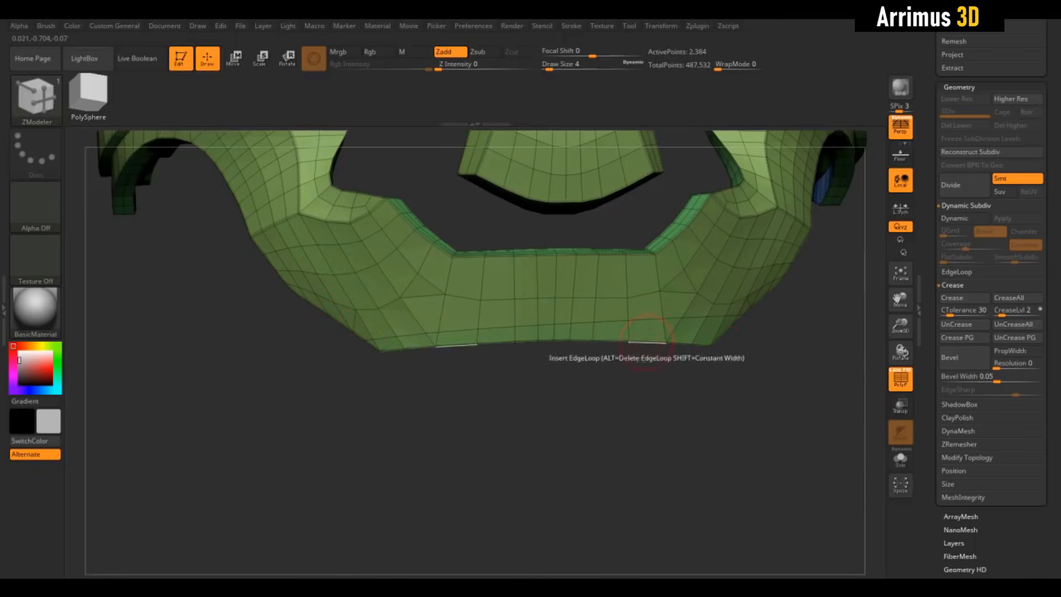
pyautogui.press('ctrl')
pyautogui.moveTo(701, 316)
pyautogui.keyDown('ctrl'); pyautogui.keyDown('shift'); pyautogui.mouseDown()
pyautogui.moveTo(308, 315)
pyautogui.moveTo(317, 316)
pyautogui.mouseUp(); pyautogui.keyUp('shift'); pyautogui.keyUp('ctrl')
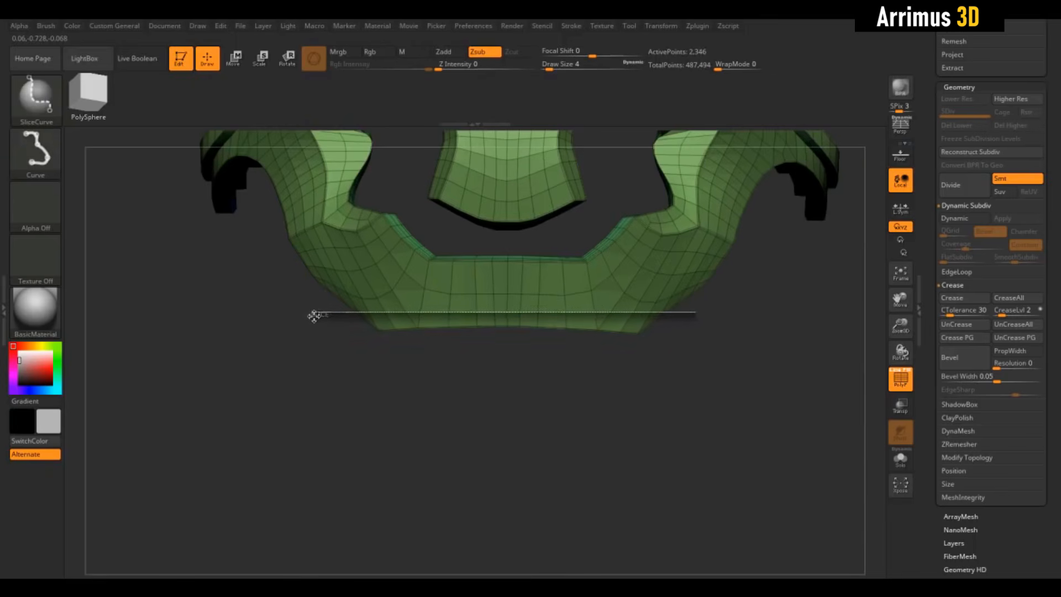
pyautogui.moveTo(467, 369)
pyautogui.mouseDown()
pyautogui.moveTo(467, 382)
pyautogui.moveTo(483, 381)
pyautogui.moveTo(467, 431)
pyautogui.mouseUp()
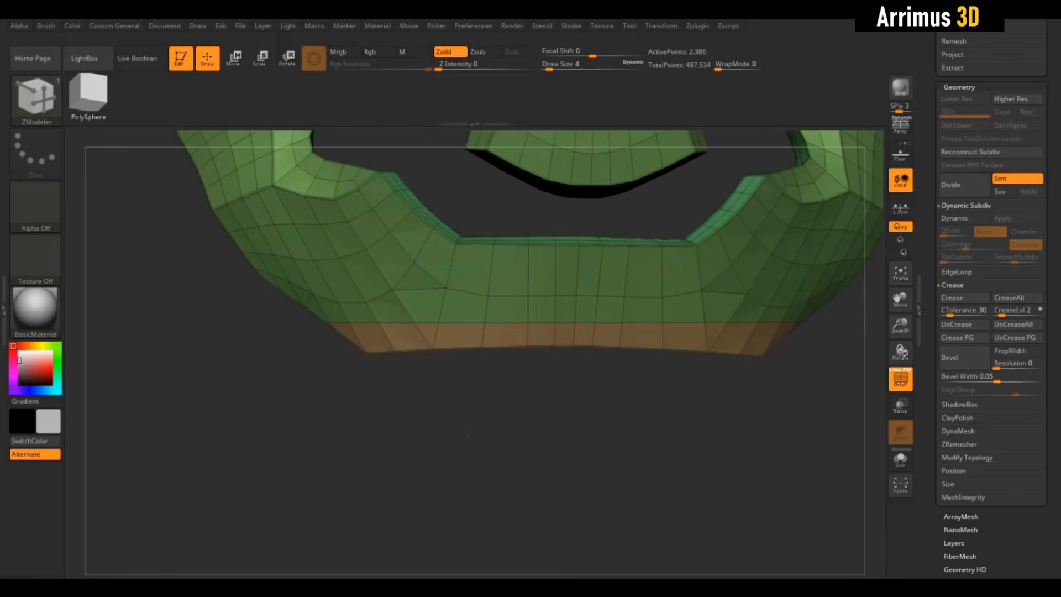
# - Select the Move Topological brush and set its draw size to 14
pyautogui.moveTo(568, 406); pyautogui.dragTo(536, 391)
pyautogui.moveTo(465, 358); pyautogui.dragTo(537, 437)
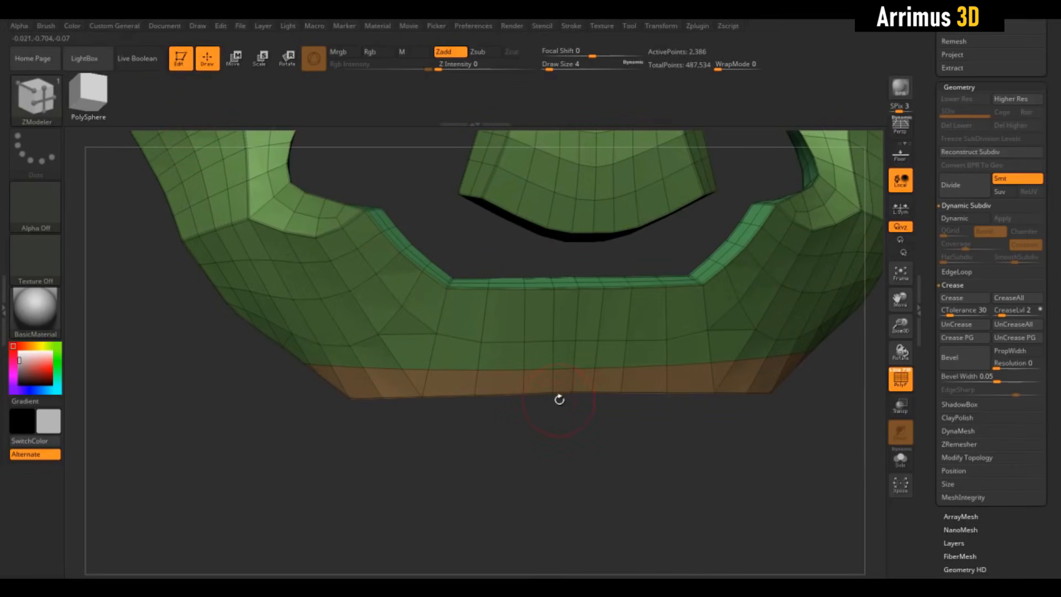
pyautogui.moveTo(559, 399); pyautogui.dragTo(555, 429)
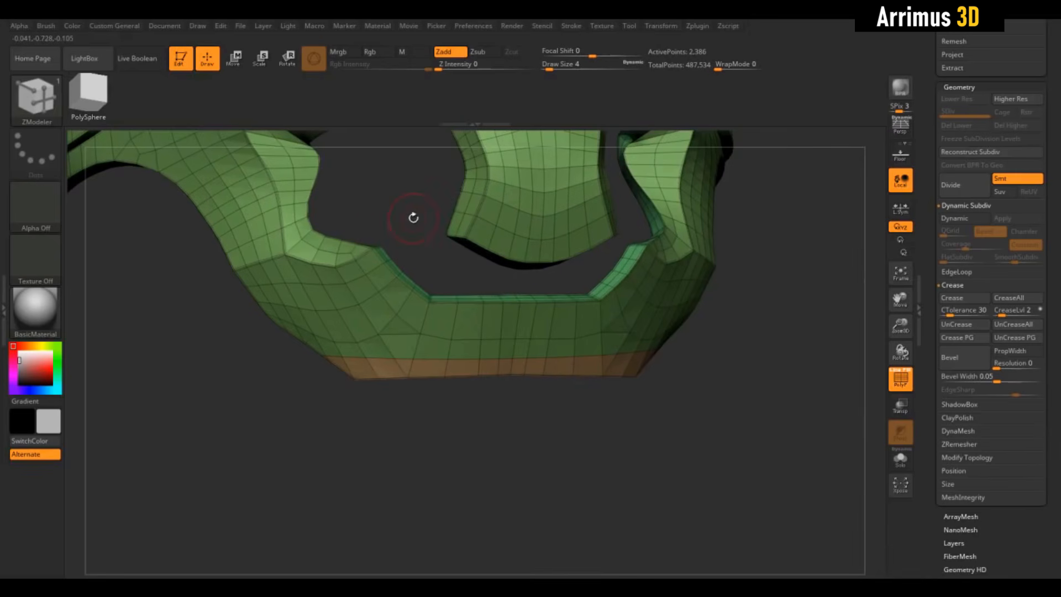
pyautogui.moveTo(408, 231); pyautogui.dragTo(396, 242)
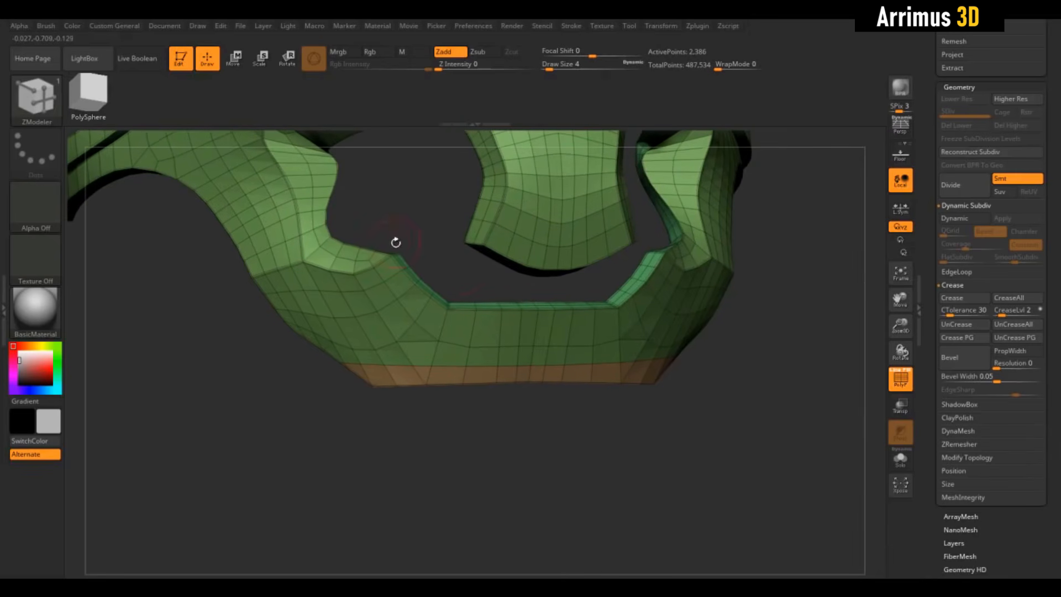
pyautogui.press('b')
pyautogui.press('m')
pyautogui.press('t')
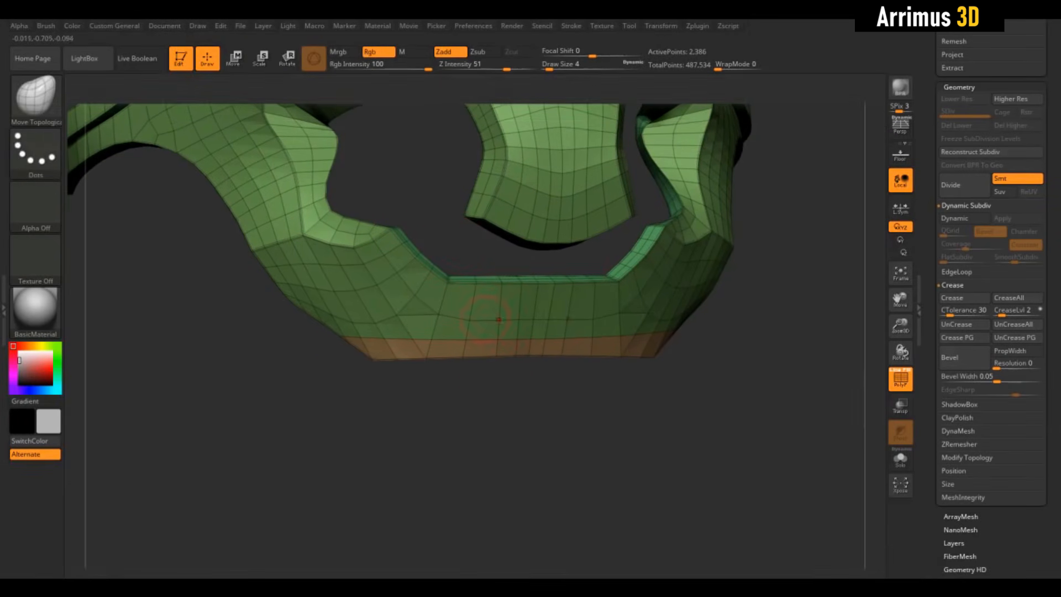
pyautogui.moveTo(495, 397)
pyautogui.mouseDown()
pyautogui.moveTo(510, 384)
pyautogui.moveTo(504, 354)
pyautogui.mouseUp()
pyautogui.press('s')
pyautogui.moveTo(499, 422)
pyautogui.mouseDown()
pyautogui.moveTo(494, 385)
pyautogui.moveTo(517, 360)
pyautogui.mouseUp()
# - Nudge the front centre of the new bottom band slightly forward with the Move Topological brush
pyautogui.moveTo(439, 363); pyautogui.dragTo(442, 356)
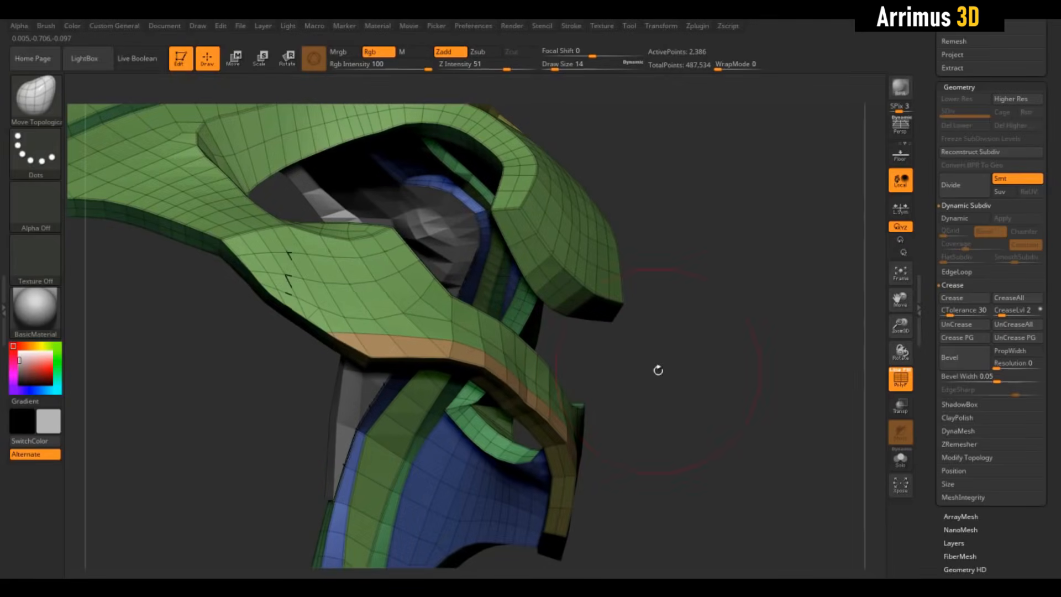
pyautogui.moveTo(658, 370)
pyautogui.mouseDown()
pyautogui.moveTo(654, 478)
pyautogui.moveTo(643, 412)
pyautogui.moveTo(618, 393)
pyautogui.mouseUp()
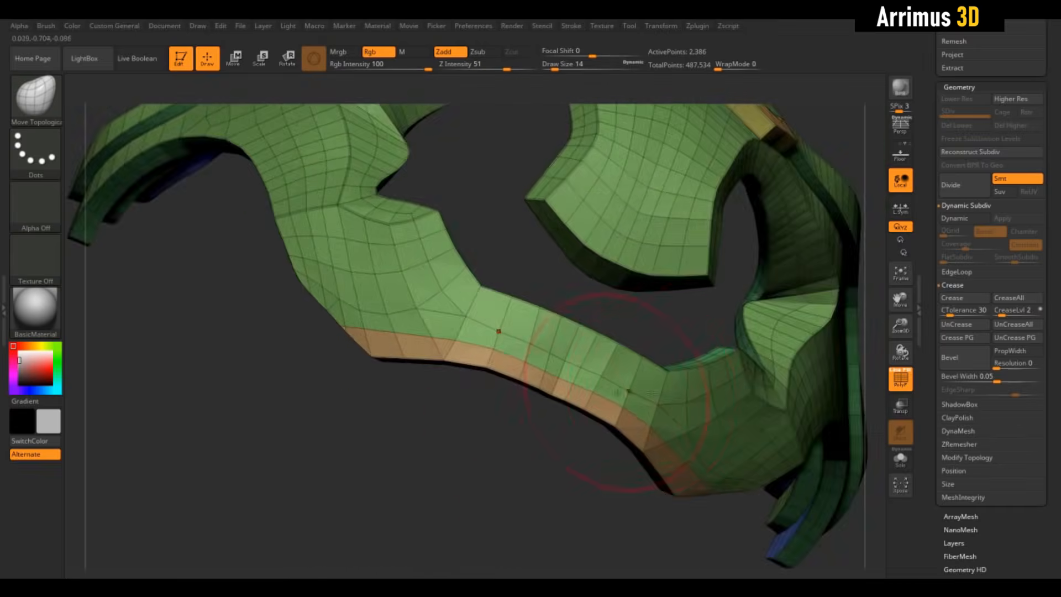
pyautogui.moveTo(586, 462)
pyautogui.mouseDown()
pyautogui.moveTo(526, 442)
pyautogui.moveTo(544, 422)
pyautogui.moveTo(546, 327)
pyautogui.moveTo(557, 329)
pyautogui.mouseUp()
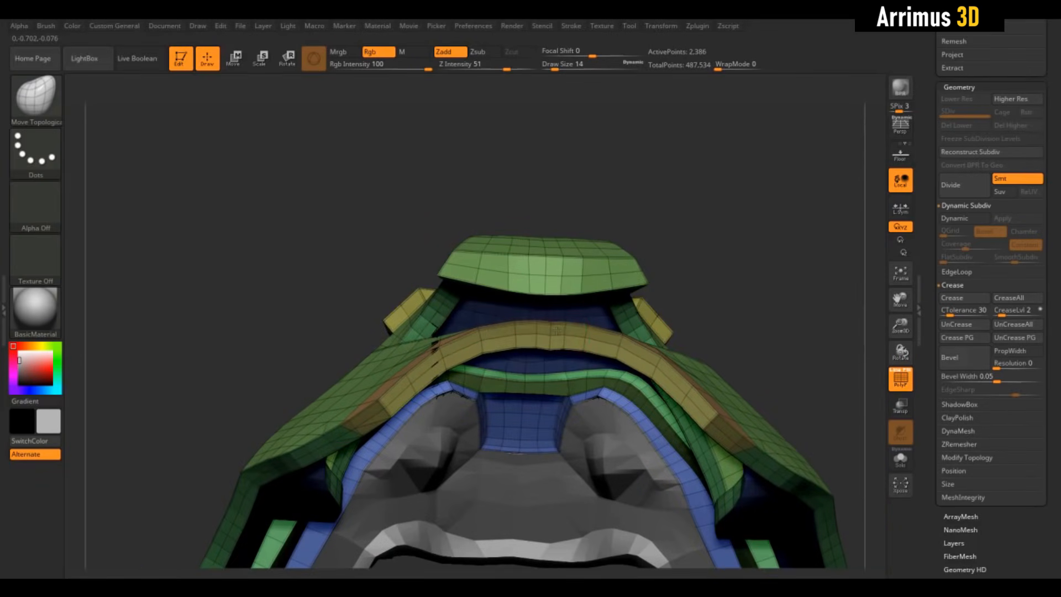
pyautogui.moveTo(481, 340); pyautogui.dragTo(482, 333)
pyautogui.moveTo(563, 337); pyautogui.dragTo(565, 332)
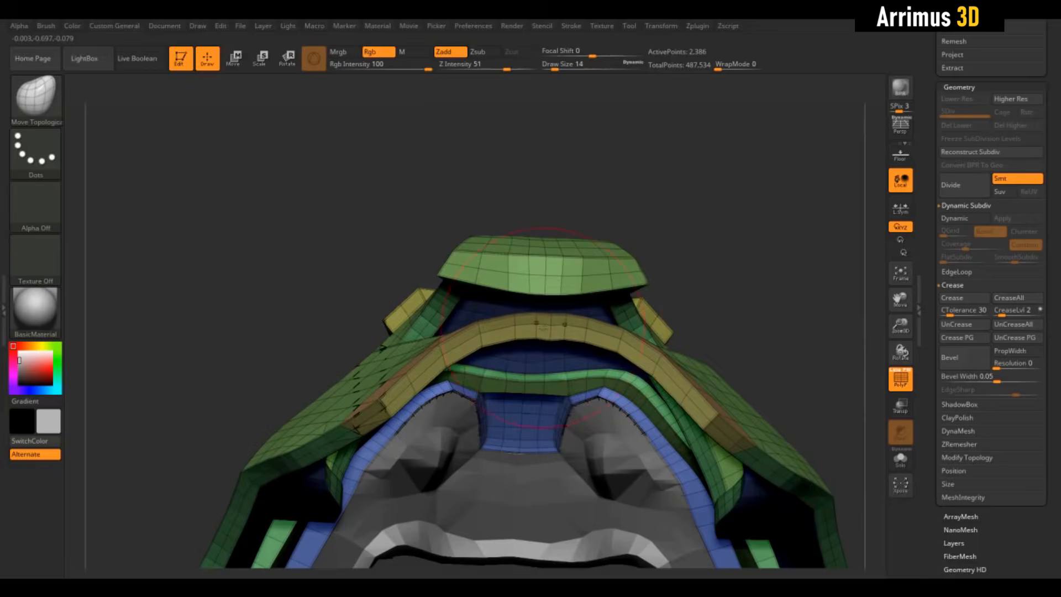
pyautogui.moveTo(730, 221); pyautogui.dragTo(739, 306)
pyautogui.moveTo(574, 373); pyautogui.dragTo(565, 402)
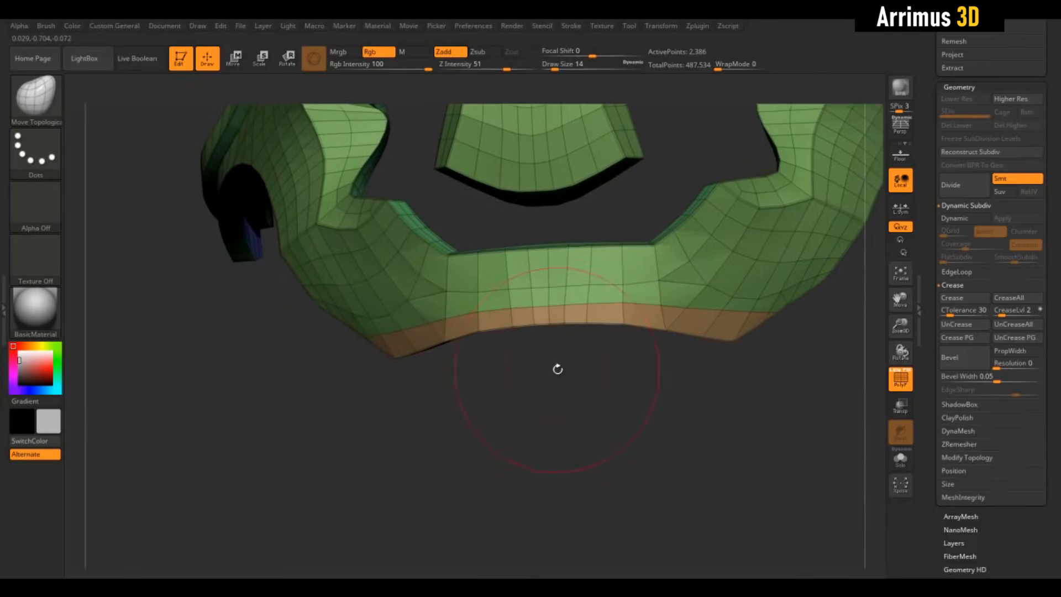
# - Select the ClipCurve brush and flatten the front centre of the lower strip
pyautogui.keyDown('ctrl'); pyautogui.keyDown('shift'); pyautogui.click(50, 102); pyautogui.keyUp('shift'); pyautogui.keyUp('ctrl')
pyautogui.keyDown('ctrl'); pyautogui.keyDown('shift'); pyautogui.click(220, 161); pyautogui.keyUp('shift'); pyautogui.keyUp('ctrl')
pyautogui.keyDown('alt'); pyautogui.moveTo(300, 360); pyautogui.dragTo(309, 385); pyautogui.keyUp('alt')
pyautogui.click(44, 105)
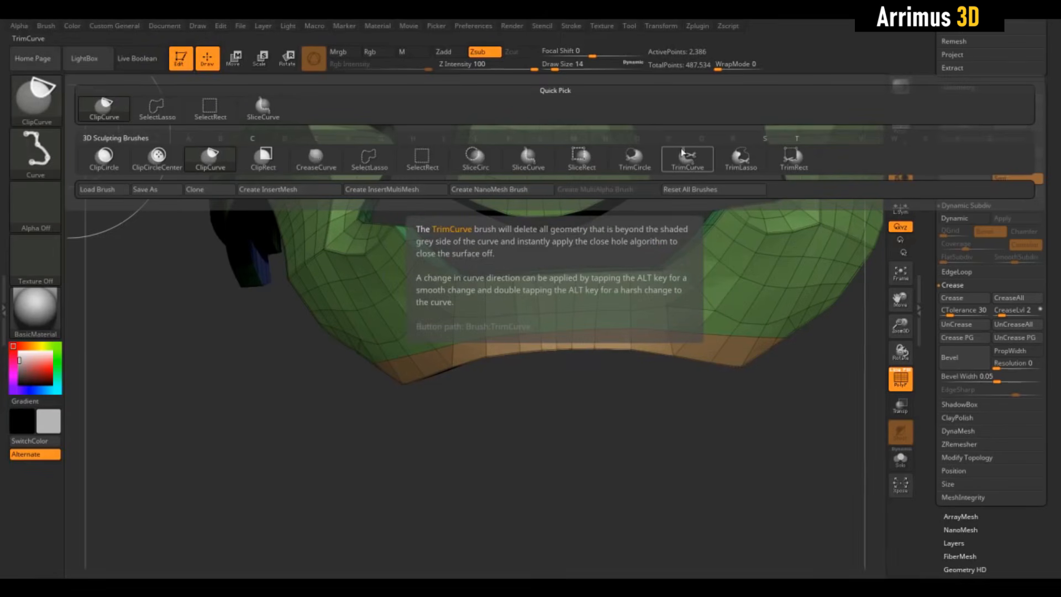
pyautogui.click(220, 167)
pyautogui.moveTo(466, 391)
pyautogui.mouseDown()
pyautogui.moveTo(562, 420)
pyautogui.moveTo(645, 382)
pyautogui.moveTo(626, 379)
pyautogui.moveTo(626, 395)
pyautogui.mouseUp()
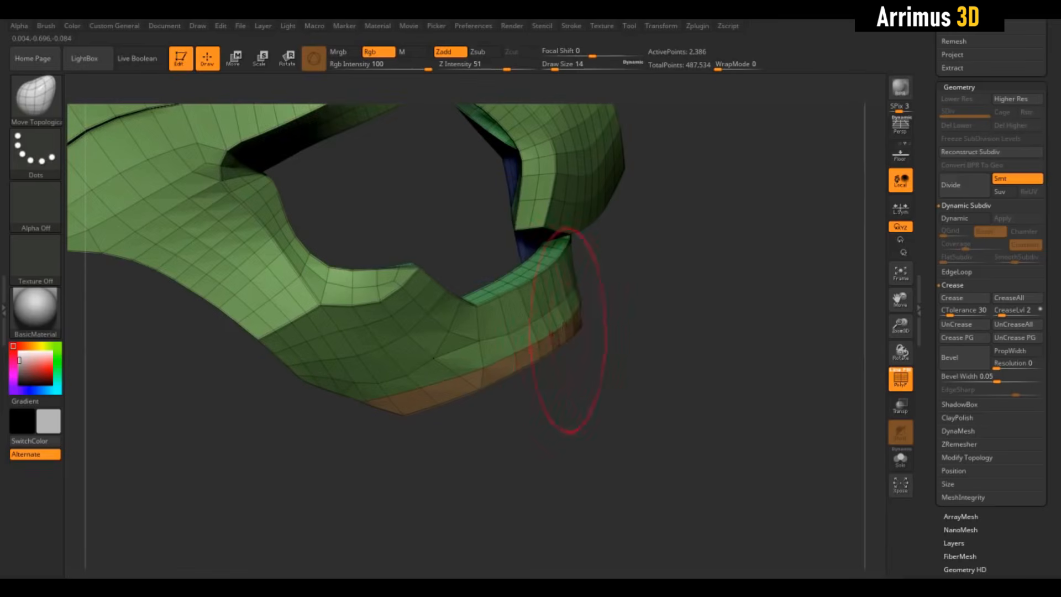
pyautogui.moveTo(645, 327); pyautogui.dragTo(619, 318)
pyautogui.moveTo(563, 294); pyautogui.dragTo(590, 300)
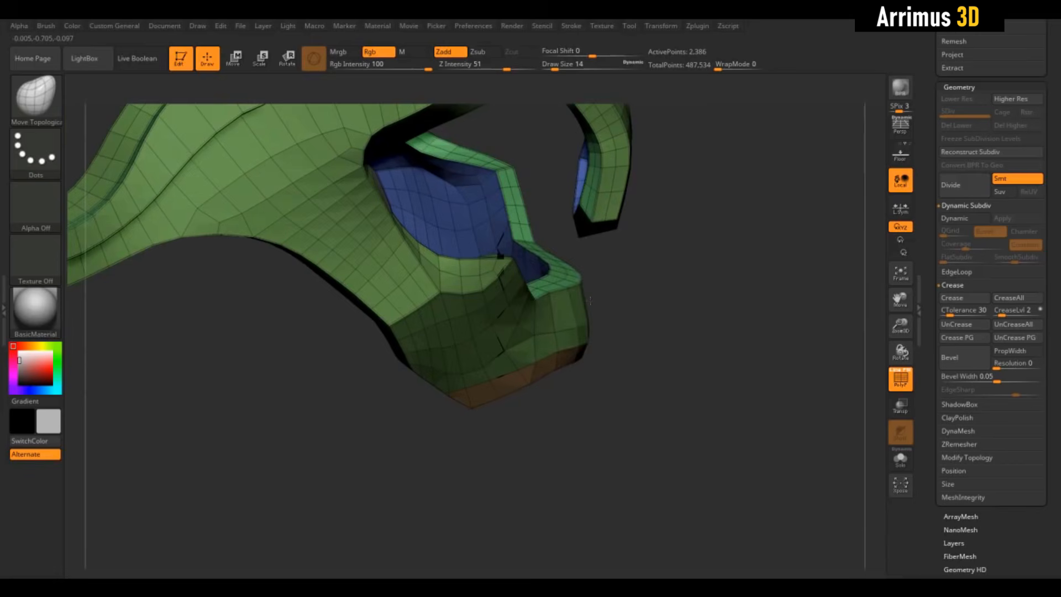
pyautogui.moveTo(644, 374)
pyautogui.mouseDown()
pyautogui.moveTo(610, 366)
pyautogui.moveTo(610, 326)
pyautogui.moveTo(586, 342)
pyautogui.moveTo(606, 333)
pyautogui.mouseUp()
pyautogui.moveTo(752, 309)
pyautogui.mouseDown()
pyautogui.moveTo(782, 342)
pyautogui.moveTo(769, 312)
pyautogui.mouseUp()
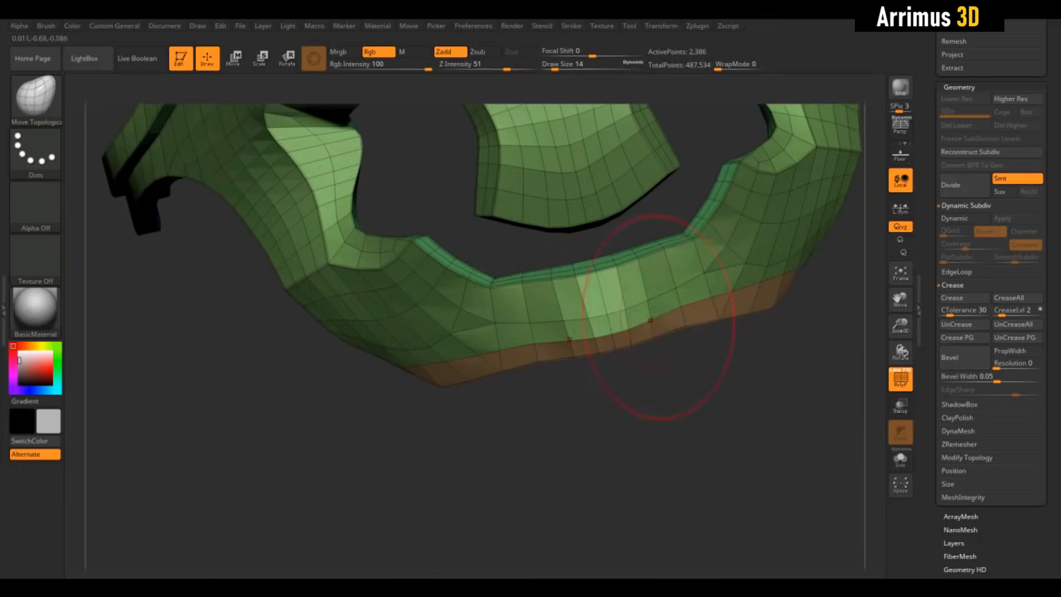
# - Set the Move Topological draw size to 3 and turn on the perspective display
pyautogui.press('s')
pyautogui.moveTo(633, 315)
pyautogui.mouseDown()
pyautogui.moveTo(581, 340)
pyautogui.moveTo(552, 307)
pyautogui.moveTo(599, 313)
pyautogui.mouseUp()
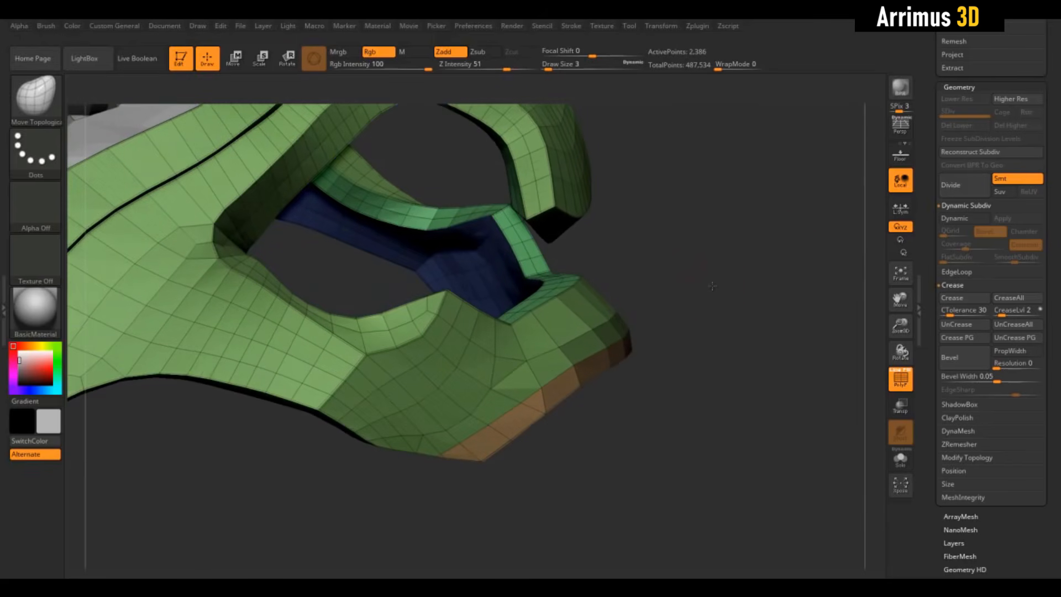
pyautogui.click(908, 130)
pyautogui.moveTo(746, 266)
pyautogui.mouseDown()
pyautogui.moveTo(569, 279)
pyautogui.moveTo(658, 283)
pyautogui.moveTo(613, 294)
pyautogui.mouseUp()
pyautogui.keyDown('ctrl'); pyautogui.click(717, 275); pyautogui.keyUp('ctrl')
pyautogui.moveTo(578, 327); pyautogui.dragTo(749, 311)
pyautogui.moveTo(624, 414); pyautogui.dragTo(642, 387)
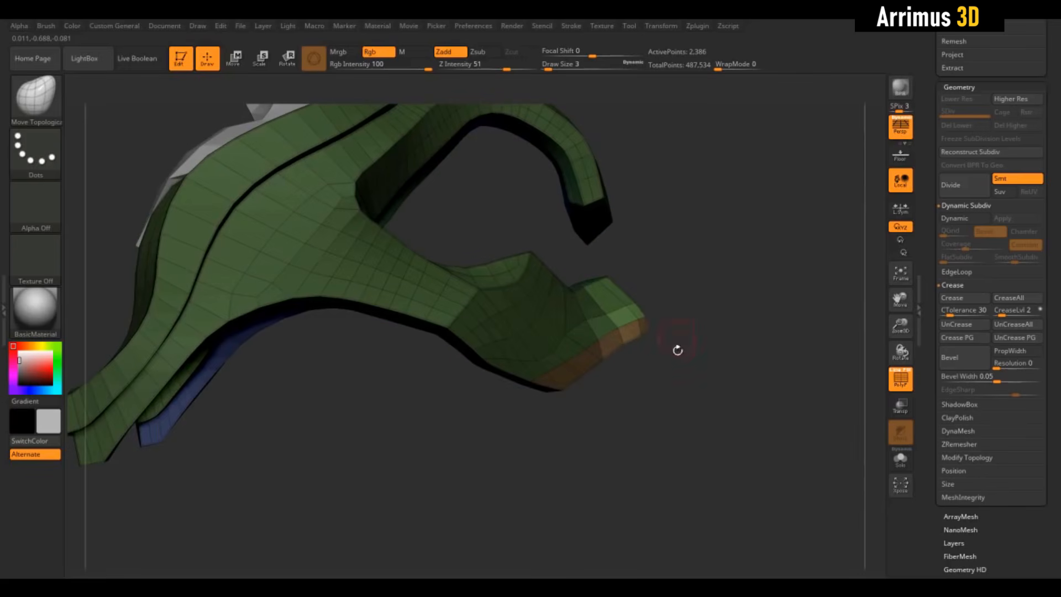
pyautogui.moveTo(696, 303); pyautogui.dragTo(700, 270)
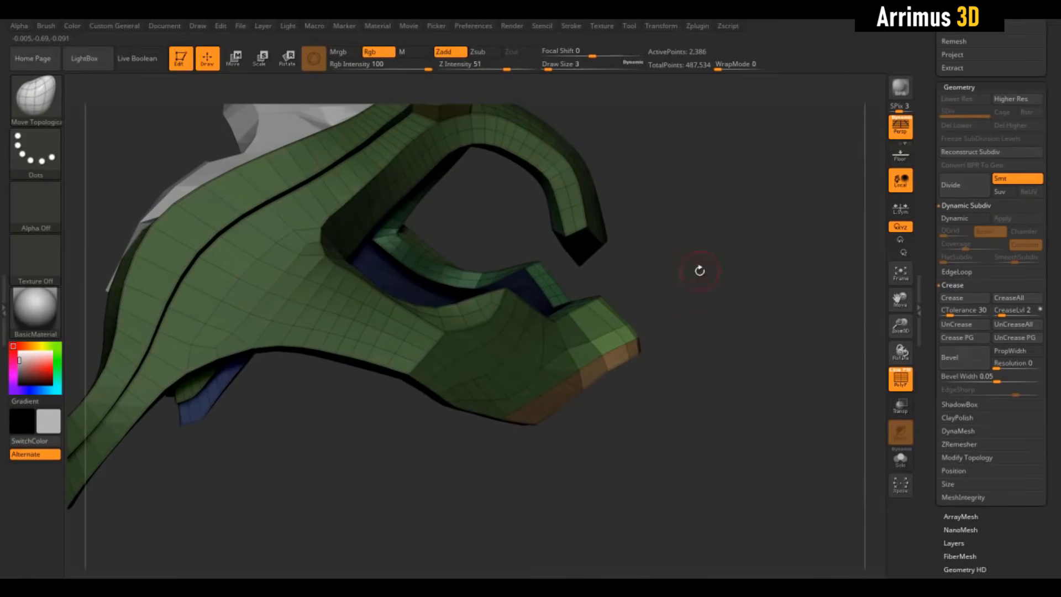
# - Try to clip the front tip of the lower strip diagonally from the side with the ClipCurve brush
pyautogui.keyDown('ctrl'); pyautogui.keyDown('shift'); pyautogui.moveTo(668, 396); pyautogui.dragTo(531, 254); pyautogui.keyUp('shift'); pyautogui.keyUp('ctrl')
pyautogui.hotkey('ctrl', 'z')
pyautogui.moveTo(670, 294); pyautogui.dragTo(673, 292)
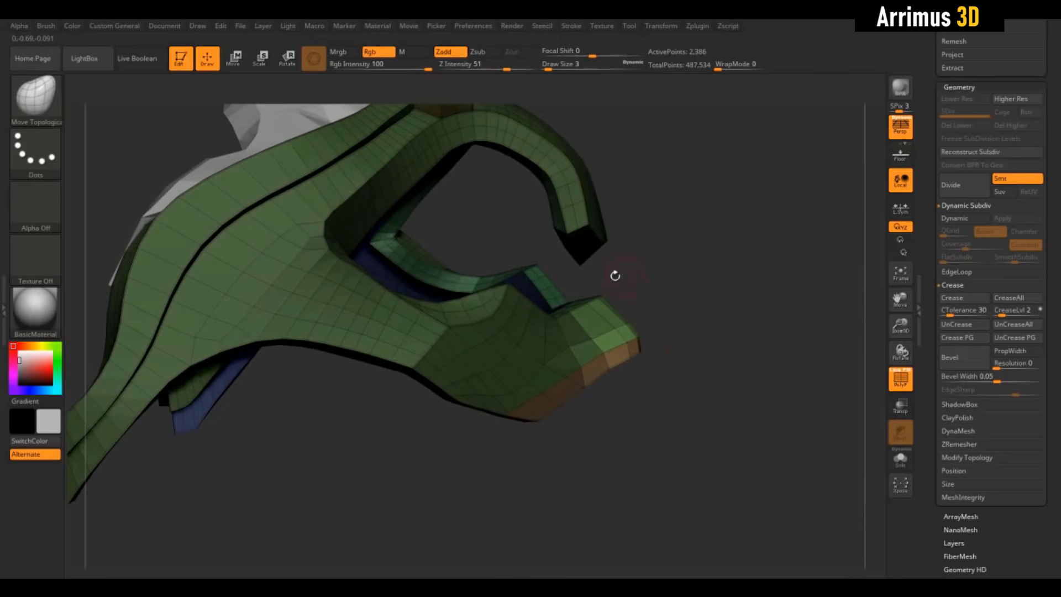
pyautogui.moveTo(756, 398)
pyautogui.keyDown('ctrl'); pyautogui.keyDown('shift'); pyautogui.mouseDown()
pyautogui.moveTo(630, 280)
pyautogui.moveTo(632, 265)
pyautogui.mouseUp(); pyautogui.keyUp('shift'); pyautogui.keyUp('ctrl')
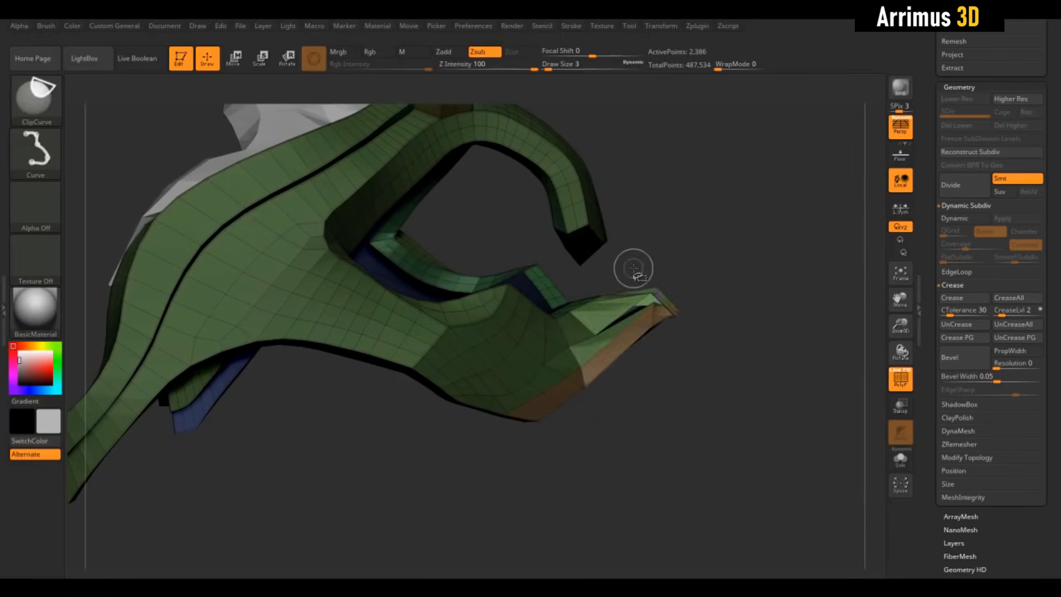
pyautogui.hotkey('ctrl', 'z')
pyautogui.hotkey('ctrl', 'shift')
pyautogui.keyDown('ctrl'); pyautogui.keyDown('shift'); pyautogui.moveTo(684, 392); pyautogui.dragTo(684, 367); pyautogui.keyUp('shift'); pyautogui.keyUp('ctrl')
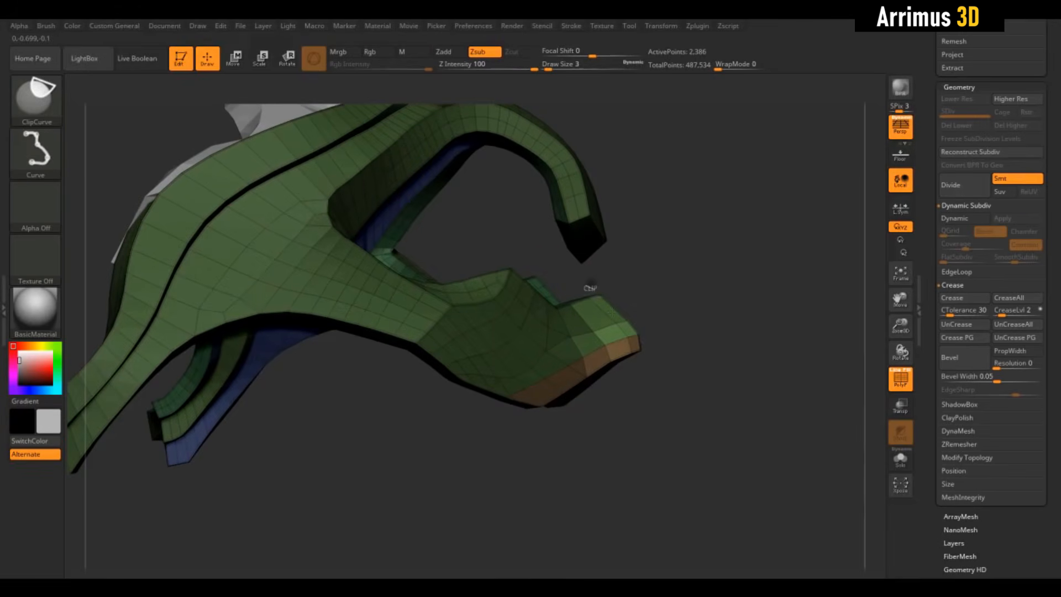
pyautogui.moveTo(592, 288)
pyautogui.keyDown('ctrl'); pyautogui.keyDown('shift'); pyautogui.mouseDown()
pyautogui.moveTo(668, 383)
pyautogui.moveTo(685, 382)
pyautogui.moveTo(640, 382)
pyautogui.moveTo(705, 370)
pyautogui.moveTo(636, 356)
pyautogui.mouseUp(); pyautogui.keyUp('shift'); pyautogui.keyUp('ctrl')
pyautogui.hotkey('ctrl', 'shift')
# - Try to clip the underside of the lower strip from the side with the ClipCurve brush
pyautogui.press('ctrl')
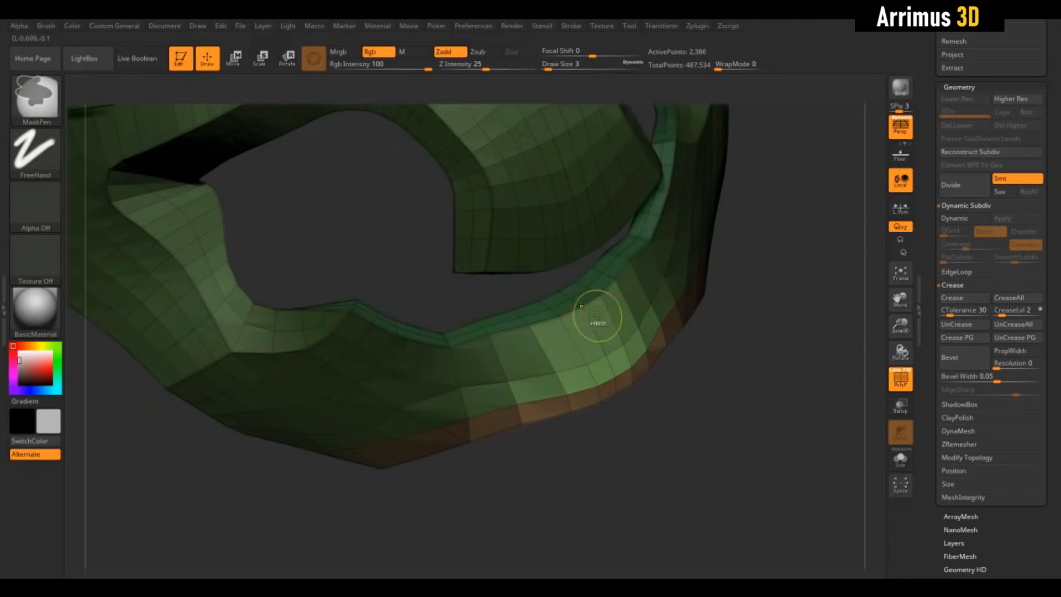
pyautogui.press('ctrl')
pyautogui.moveTo(713, 353); pyautogui.dragTo(796, 358)
pyautogui.hotkey('ctrl', 'shift')
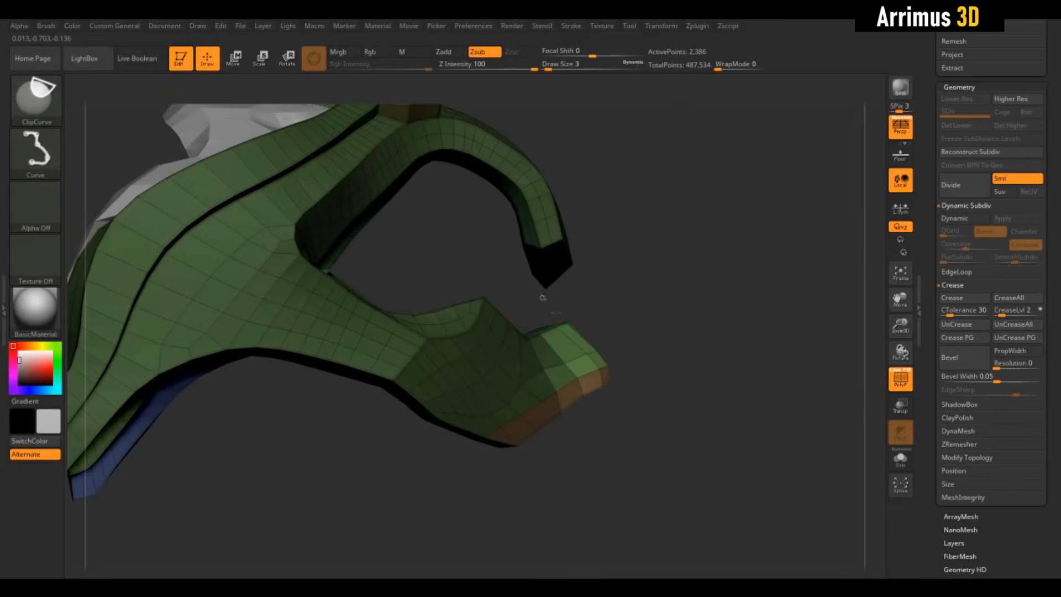
pyautogui.moveTo(719, 422)
pyautogui.mouseDown()
pyautogui.moveTo(671, 419)
pyautogui.moveTo(636, 392)
pyautogui.moveTo(692, 415)
pyautogui.moveTo(583, 382)
pyautogui.moveTo(580, 391)
pyautogui.moveTo(462, 369)
pyautogui.mouseUp()
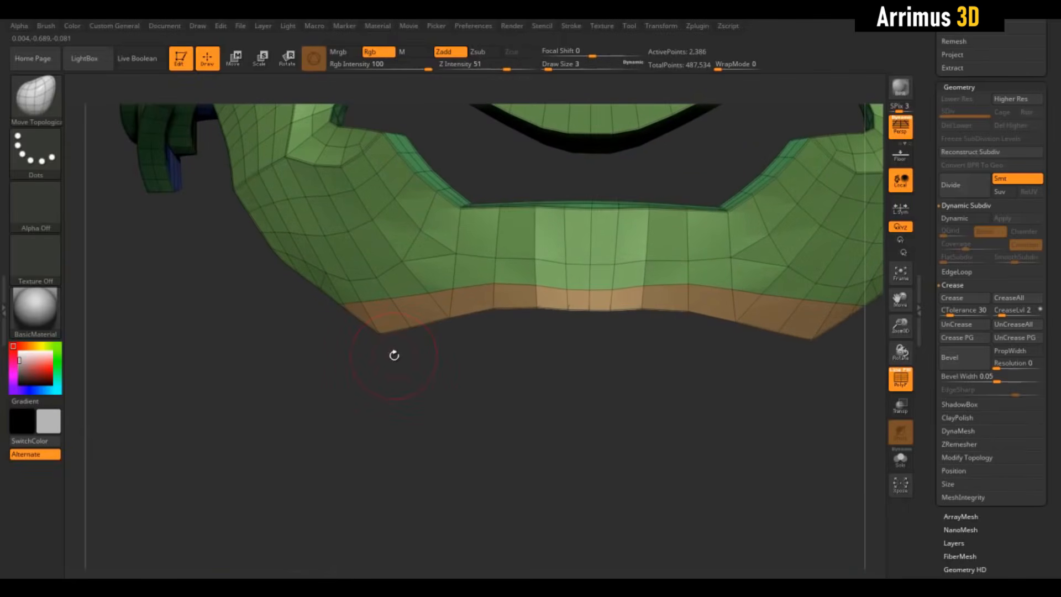
# - Select the MaskLasso brush, lasso the lower edge of the bottom strip and invert the mask to protect the armour above it
pyautogui.keyDown('ctrl'); pyautogui.click(29, 104); pyautogui.keyUp('ctrl')
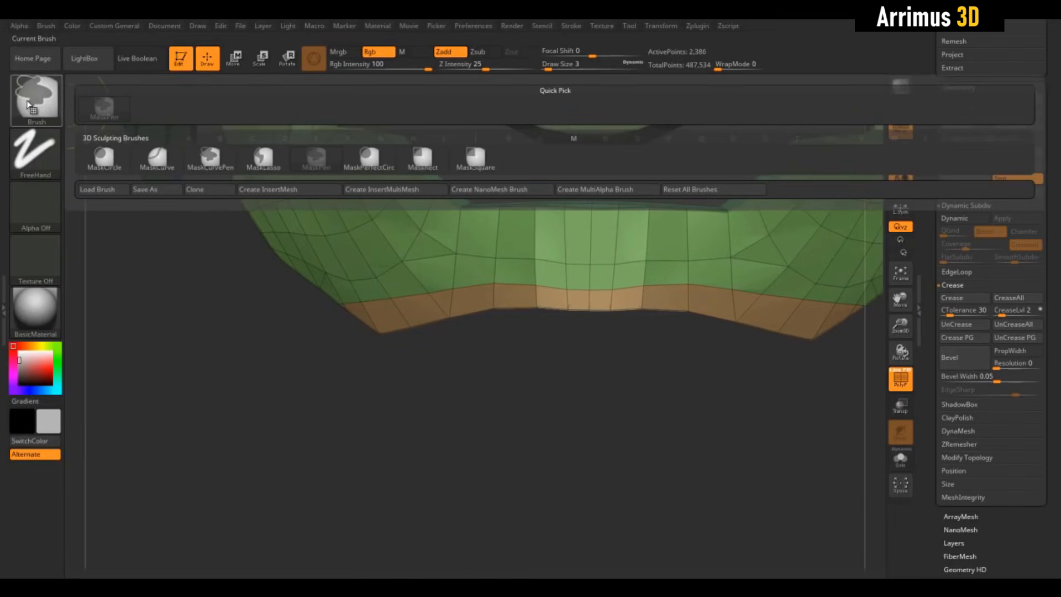
pyautogui.click(273, 167)
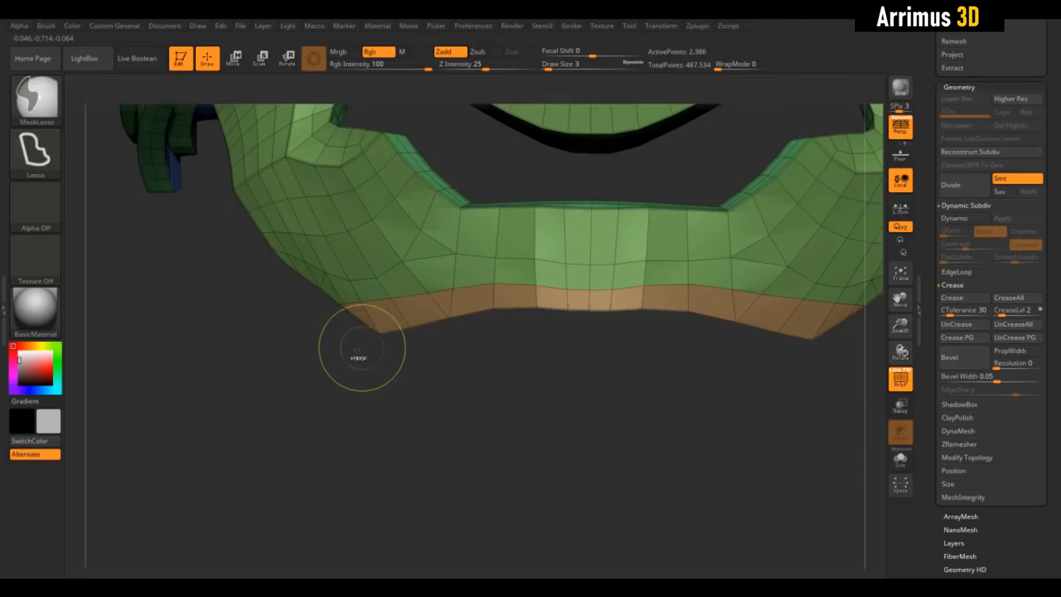
pyautogui.keyDown('ctrl'); pyautogui.moveTo(329, 335); pyautogui.dragTo(450, 303); pyautogui.keyUp('ctrl')
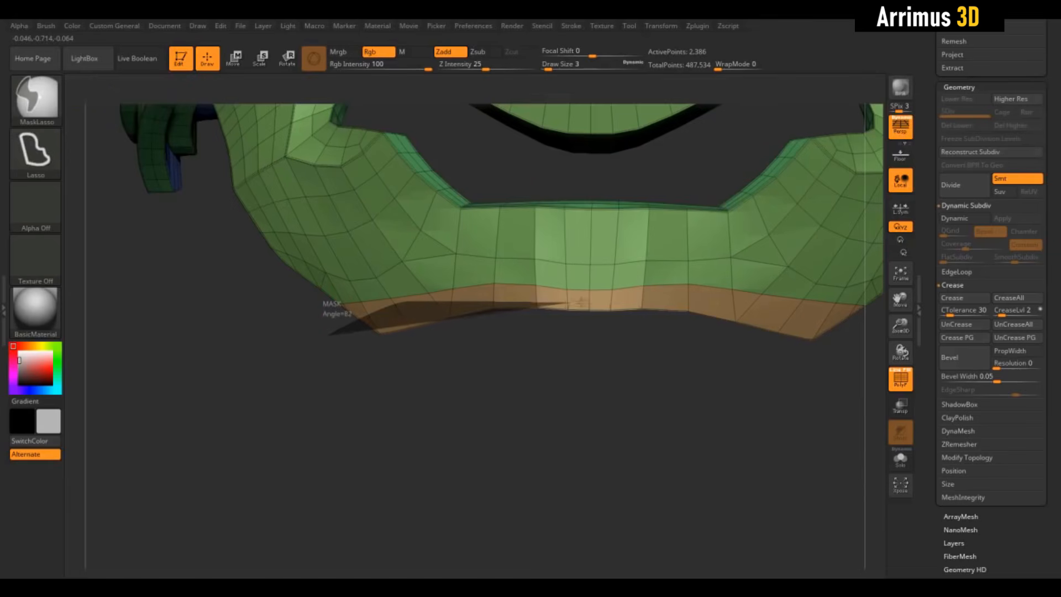
pyautogui.moveTo(580, 301)
pyautogui.keyDown('ctrl'); pyautogui.mouseDown()
pyautogui.moveTo(675, 326)
pyautogui.moveTo(531, 394)
pyautogui.moveTo(509, 342)
pyautogui.moveTo(815, 331)
pyautogui.mouseUp(); pyautogui.keyUp('ctrl')
pyautogui.keyDown('ctrl'); pyautogui.click(491, 382); pyautogui.keyUp('ctrl')
# - Try to clip the strip's uneven lower edge straight across, close to its upper border, with ClipCurve
pyautogui.hotkey('ctrl', 'shift')
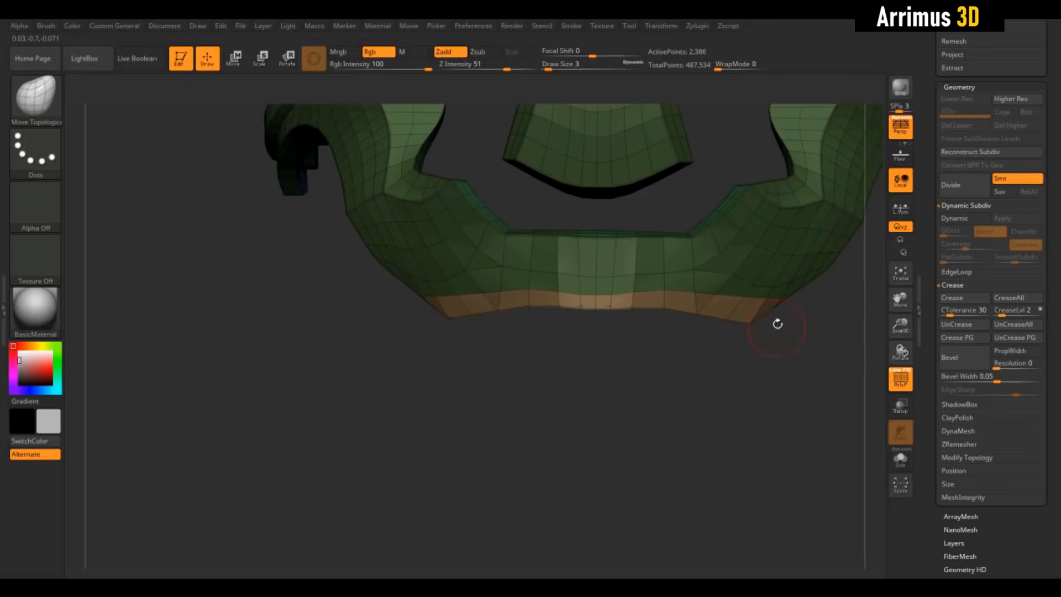
pyautogui.keyDown('ctrl'); pyautogui.keyDown('shift'); pyautogui.moveTo(816, 303); pyautogui.dragTo(372, 304); pyautogui.keyUp('shift'); pyautogui.keyUp('ctrl')
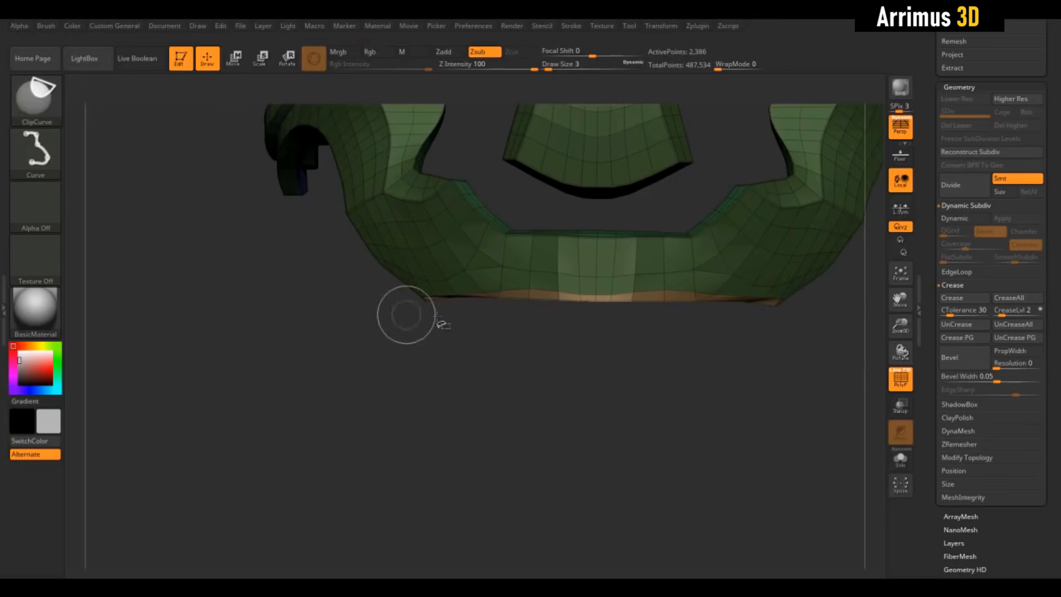
pyautogui.moveTo(558, 370)
pyautogui.mouseDown()
pyautogui.moveTo(557, 310)
pyautogui.moveTo(556, 368)
pyautogui.moveTo(805, 344)
pyautogui.mouseUp()
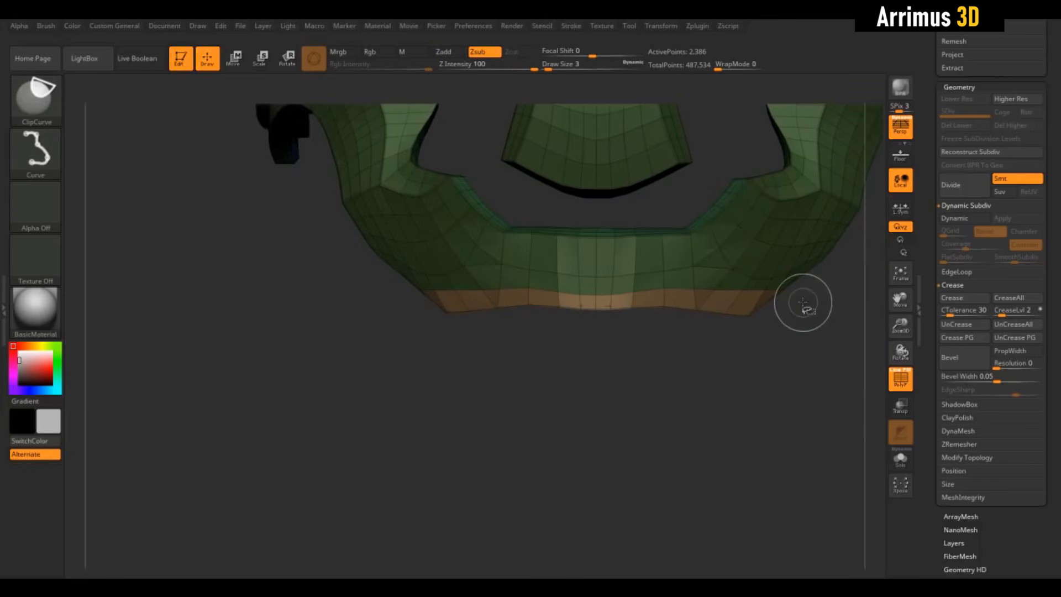
pyautogui.keyDown('ctrl'); pyautogui.keyDown('shift'); pyautogui.moveTo(803, 303); pyautogui.dragTo(544, 304); pyautogui.keyUp('shift'); pyautogui.keyUp('ctrl')
pyautogui.keyDown('ctrl'); pyautogui.keyDown('shift'); pyautogui.moveTo(409, 307); pyautogui.dragTo(408, 308); pyautogui.keyUp('shift'); pyautogui.keyUp('ctrl')
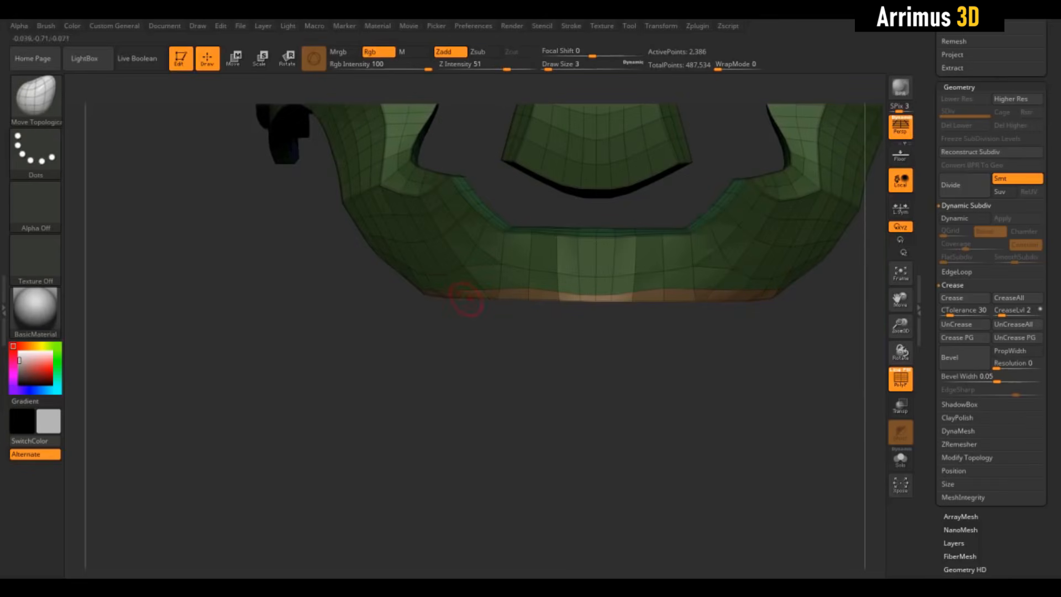
pyautogui.hotkey('ctrl', 'z')
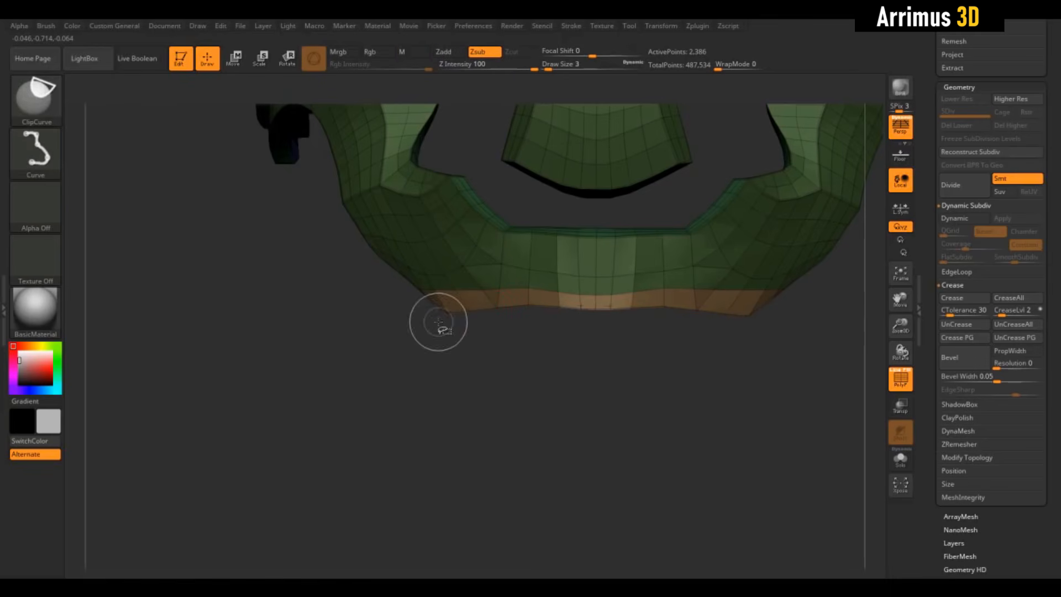
# - Clip the strip's lower edge down to a straight horizontal line with ClipCurve, and select the SliceCurve brush
pyautogui.keyDown('ctrl'); pyautogui.keyDown('shift'); pyautogui.moveTo(426, 331); pyautogui.dragTo(790, 332); pyautogui.keyUp('shift'); pyautogui.keyUp('ctrl')
pyautogui.moveTo(638, 385)
pyautogui.mouseDown()
pyautogui.moveTo(597, 421)
pyautogui.moveTo(636, 381)
pyautogui.moveTo(613, 403)
pyautogui.moveTo(575, 407)
pyautogui.moveTo(585, 458)
pyautogui.mouseUp()
pyautogui.moveTo(583, 412); pyautogui.dragTo(592, 419)
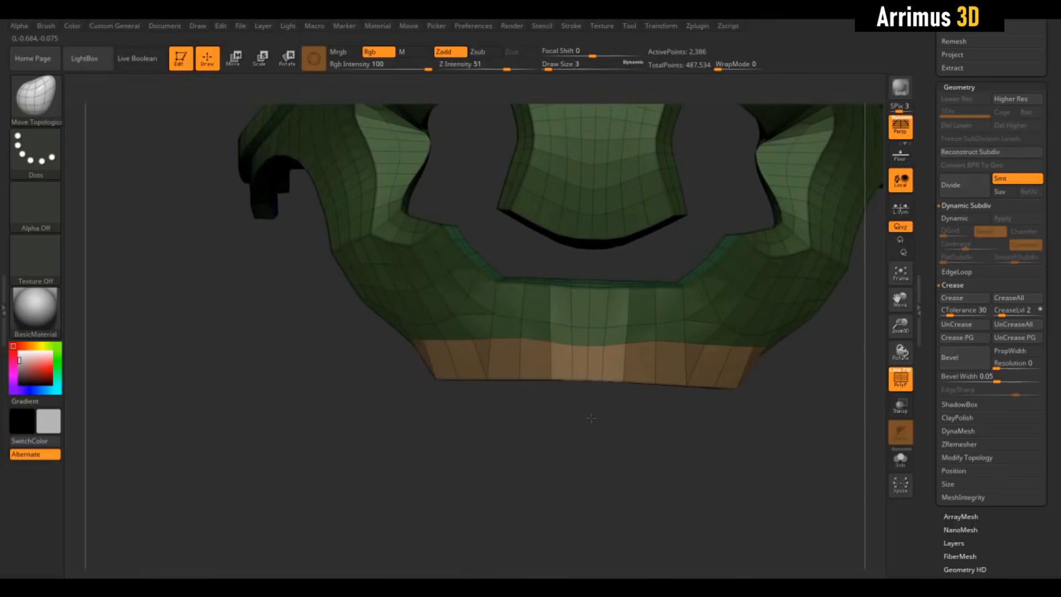
pyautogui.click(44, 105)
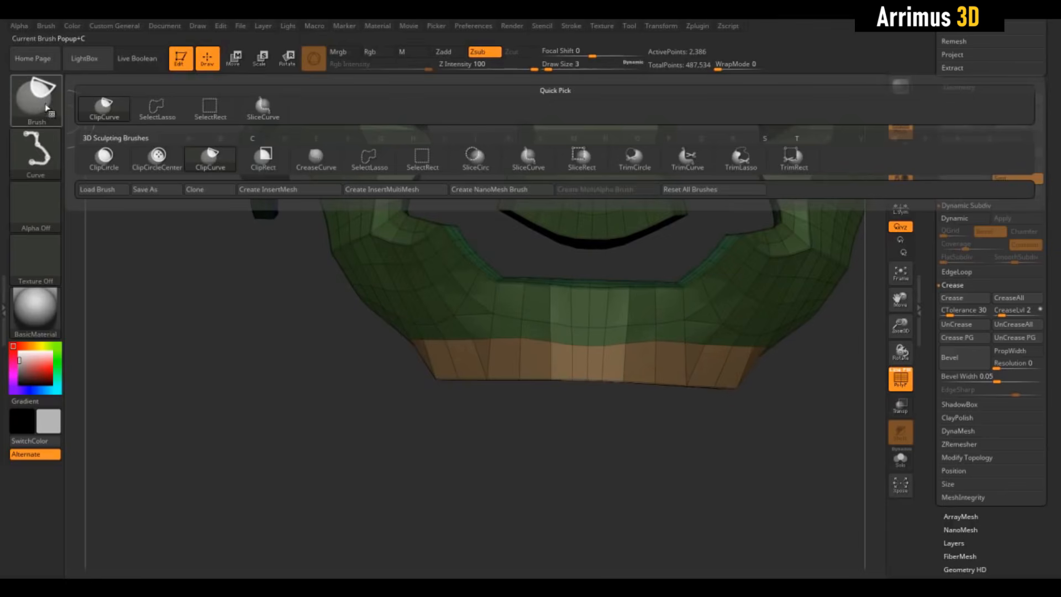
pyautogui.click(532, 165)
# - Try a steep slice through the front of the armour beside its centre, inspect it and undo it
pyautogui.moveTo(573, 407)
pyautogui.mouseDown()
pyautogui.moveTo(564, 419)
pyautogui.moveTo(515, 256)
pyautogui.moveTo(524, 223)
pyautogui.moveTo(528, 245)
pyautogui.moveTo(518, 245)
pyautogui.mouseUp()
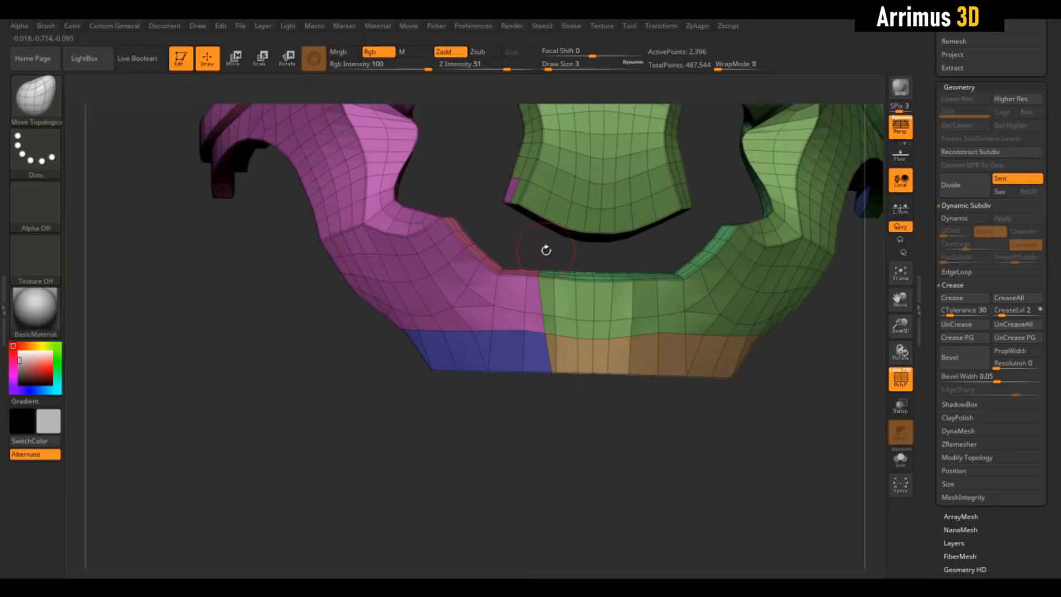
pyautogui.moveTo(532, 401); pyautogui.dragTo(345, 205)
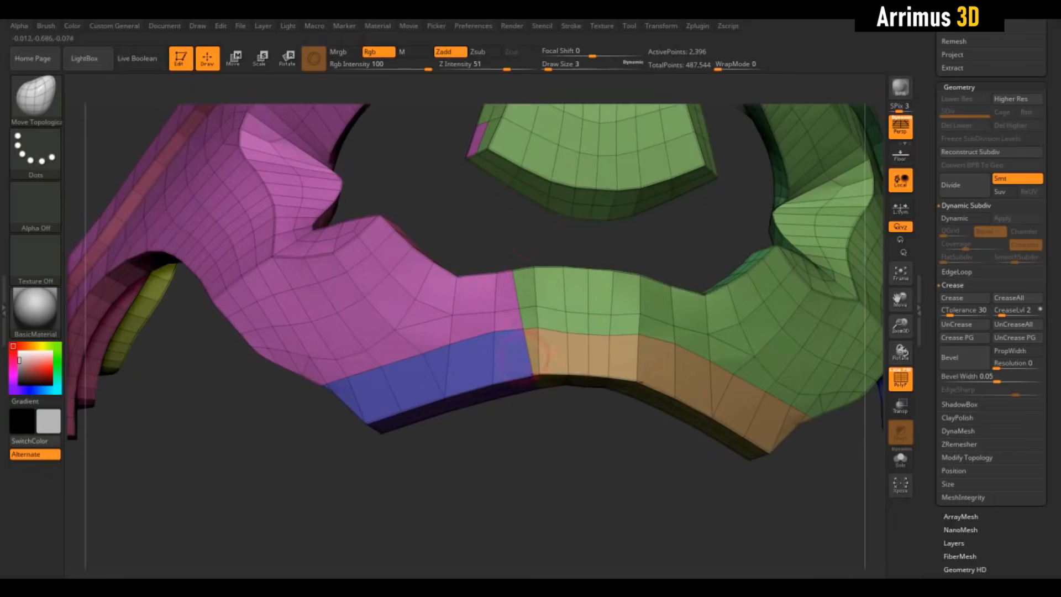
pyautogui.moveTo(534, 415); pyautogui.dragTo(577, 481)
pyautogui.hotkey('ctrl', 'z')
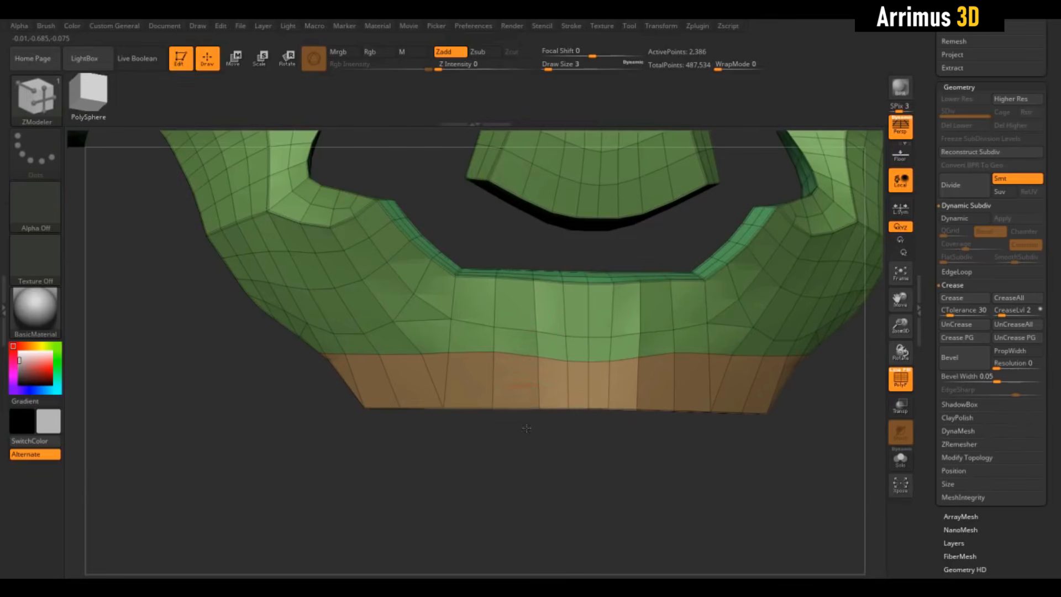
# - Try an inserted ZModeler edge loop and another steep slice beside the front centre, undoing both
pyautogui.click(525, 352)
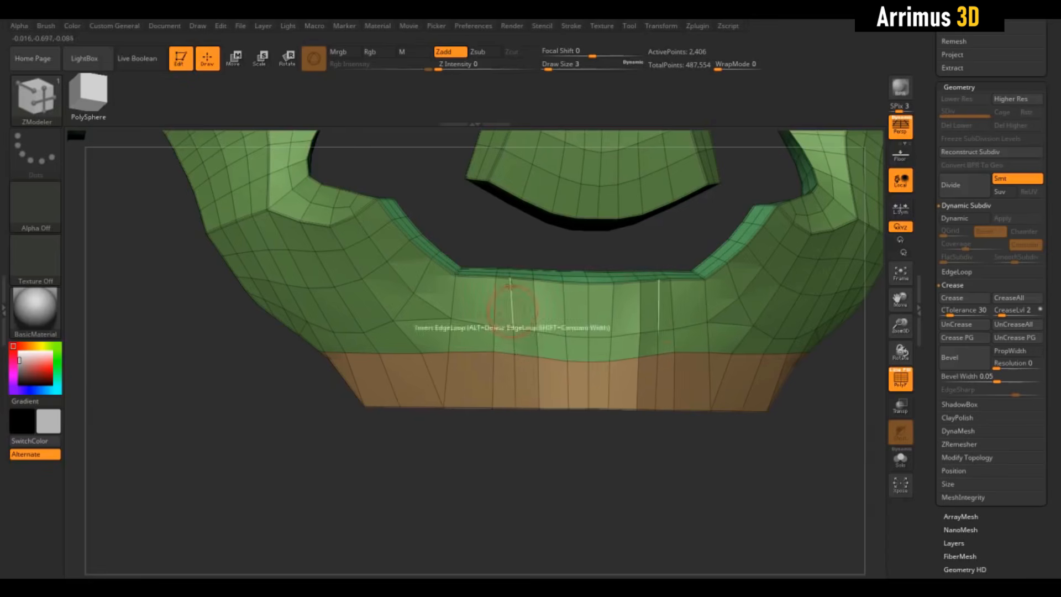
pyautogui.moveTo(517, 473)
pyautogui.mouseDown()
pyautogui.moveTo(533, 414)
pyautogui.moveTo(541, 451)
pyautogui.mouseUp()
pyautogui.hotkey('ctrl', 'z')
pyautogui.moveTo(505, 266)
pyautogui.keyDown('ctrl'); pyautogui.keyDown('shift'); pyautogui.mouseDown()
pyautogui.moveTo(515, 464)
pyautogui.moveTo(581, 483)
pyautogui.mouseUp(); pyautogui.keyUp('shift'); pyautogui.keyUp('ctrl')
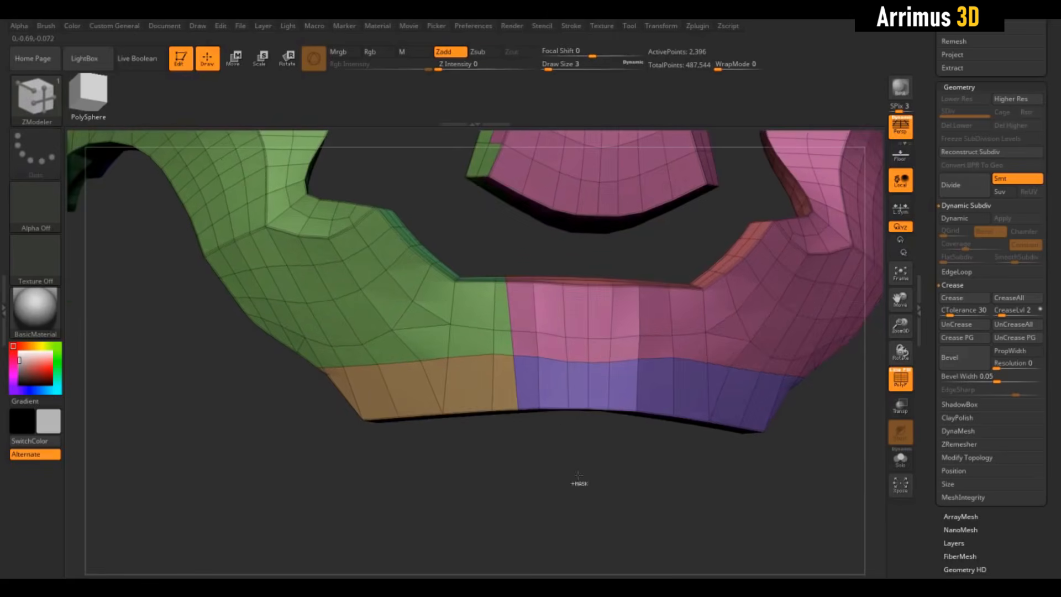
pyautogui.hotkey('ctrl', 'z')
# - Slice the lower strip beside its front centre and mark the side panel polygons as a temporary polygroup
pyautogui.keyDown('alt'); pyautogui.moveTo(578, 437); pyautogui.dragTo(575, 469); pyautogui.keyUp('alt')
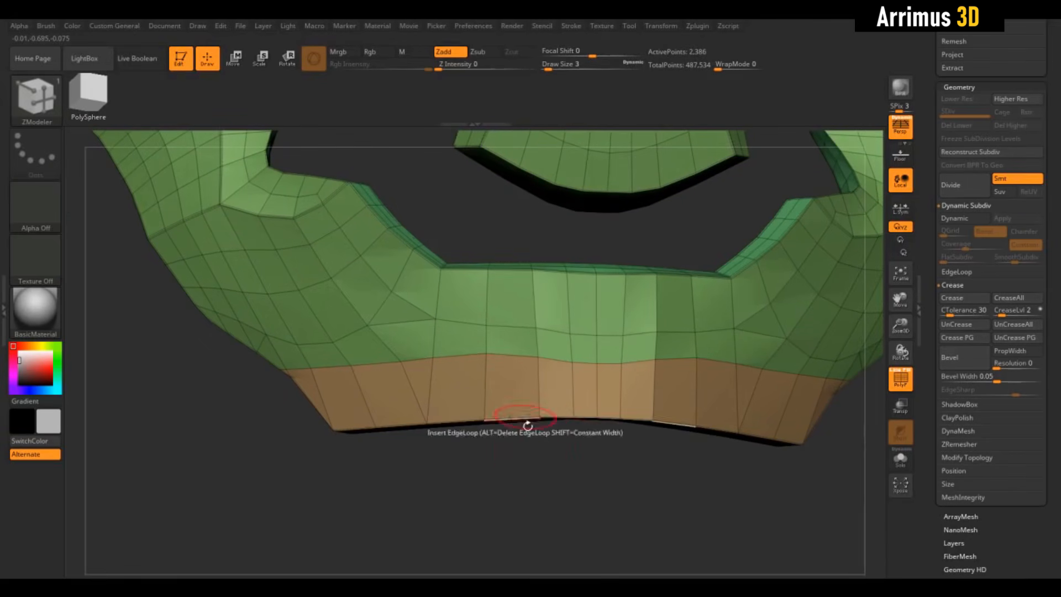
pyautogui.hotkey('ctrl', 'shift')
pyautogui.moveTo(526, 430)
pyautogui.keyDown('ctrl'); pyautogui.keyDown('shift'); pyautogui.mouseDown()
pyautogui.moveTo(558, 436)
pyautogui.moveTo(536, 449)
pyautogui.moveTo(443, 457)
pyautogui.moveTo(497, 453)
pyautogui.mouseUp(); pyautogui.keyUp('shift'); pyautogui.keyUp('ctrl')
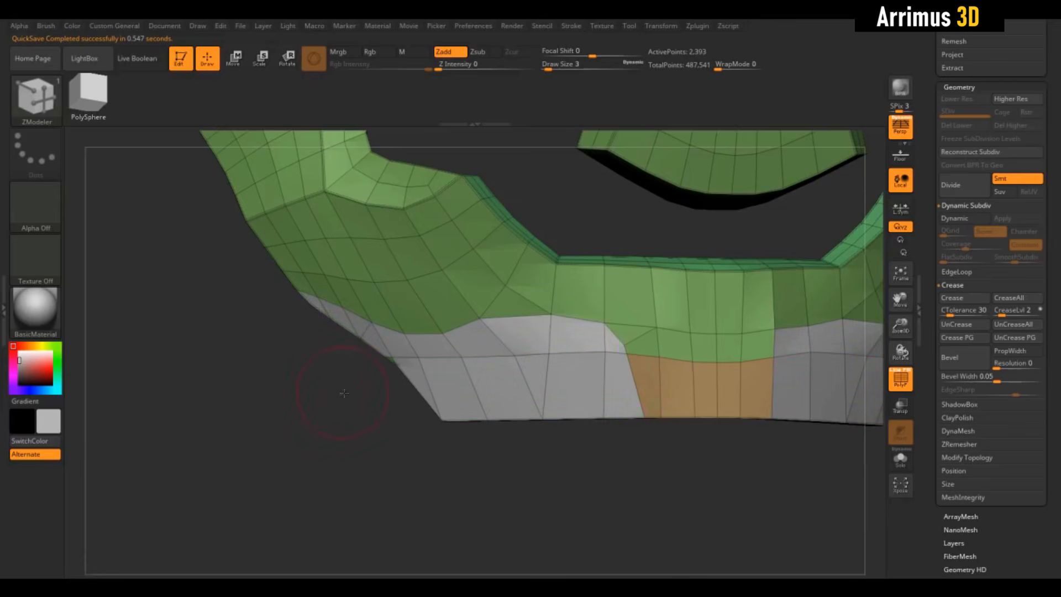
# - Extrude the marked lower side panels outward from the armour surface with ZModeler and check them without the polyframe
pyautogui.moveTo(344, 393); pyautogui.dragTo(356, 360)
pyautogui.moveTo(368, 437); pyautogui.dragTo(355, 331)
pyautogui.scroll(3, 377, 452)
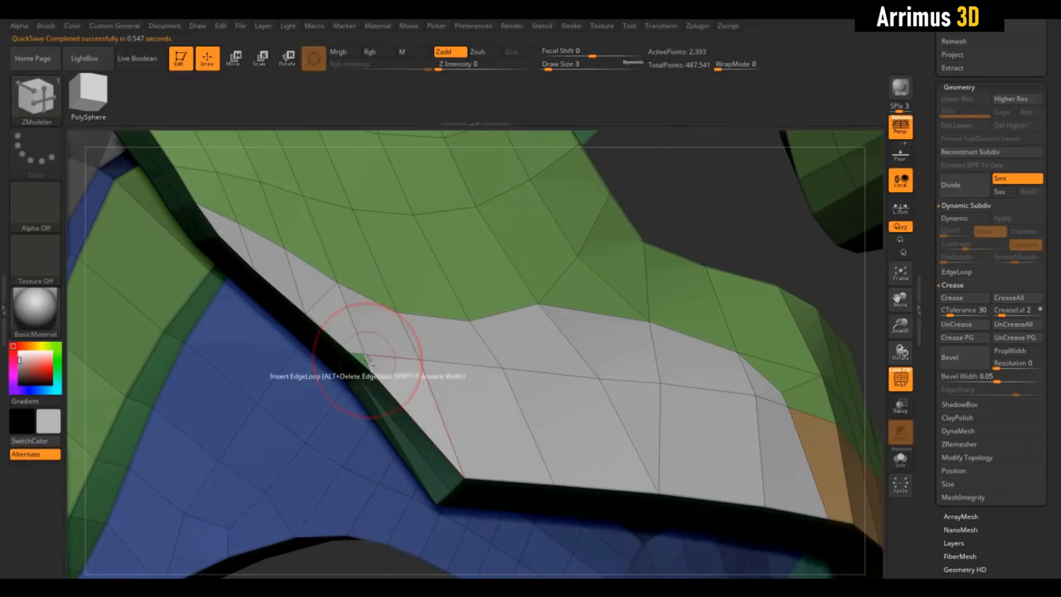
pyautogui.scroll(-5, 718, 239)
pyautogui.moveTo(746, 357); pyautogui.dragTo(650, 352)
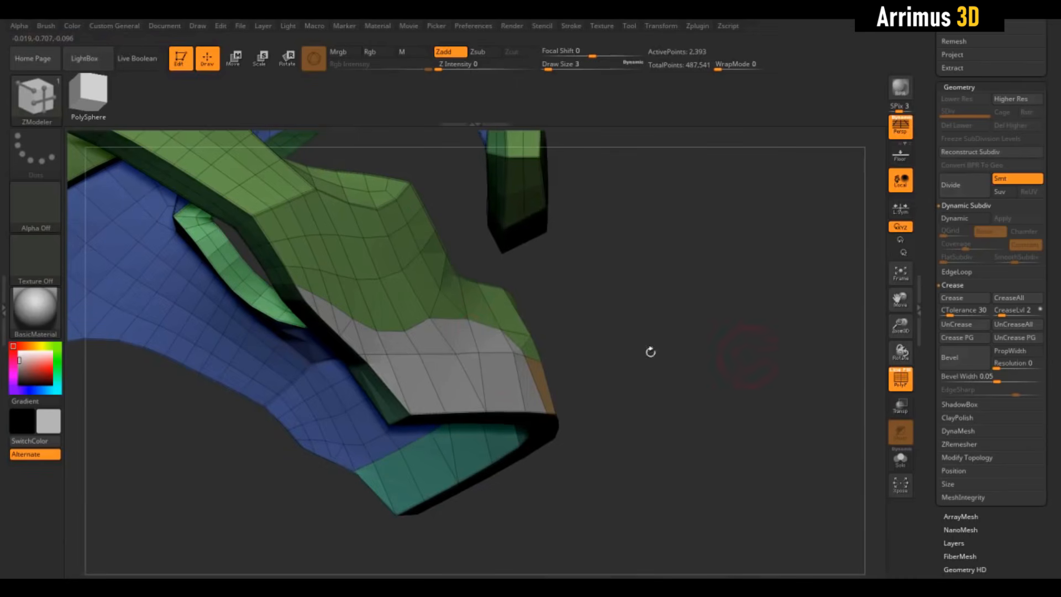
pyautogui.moveTo(487, 343); pyautogui.dragTo(487, 326)
pyautogui.moveTo(657, 442); pyautogui.dragTo(625, 462)
pyautogui.hotkey('shift', 'f')
pyautogui.hotkey('shift', 'f')
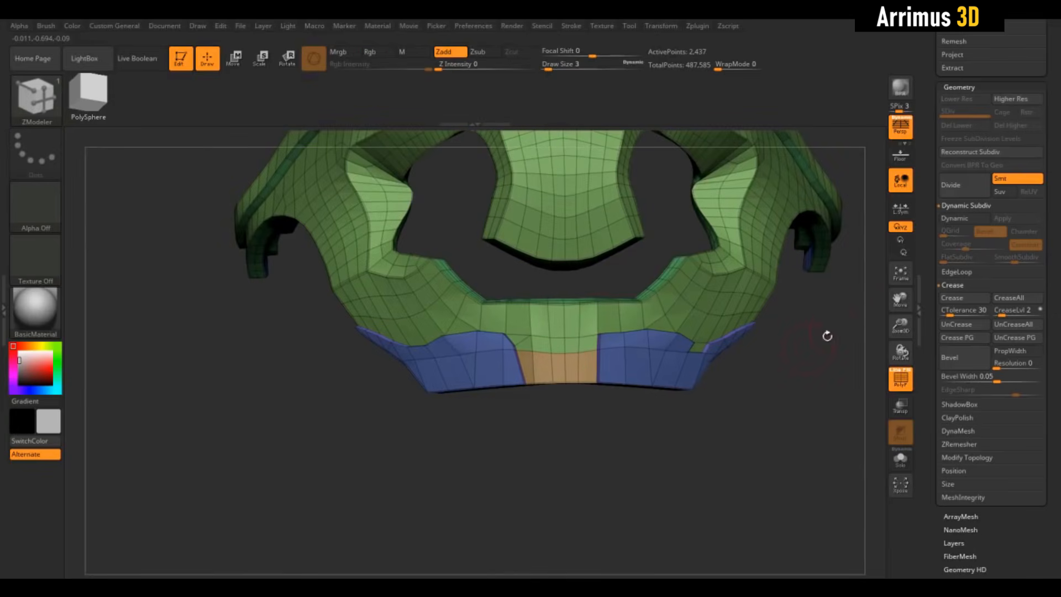
# - Apply Mirror And Weld to the armour piece and check the mirrored side panels with the polyframe hidden
pyautogui.click(955, 458)
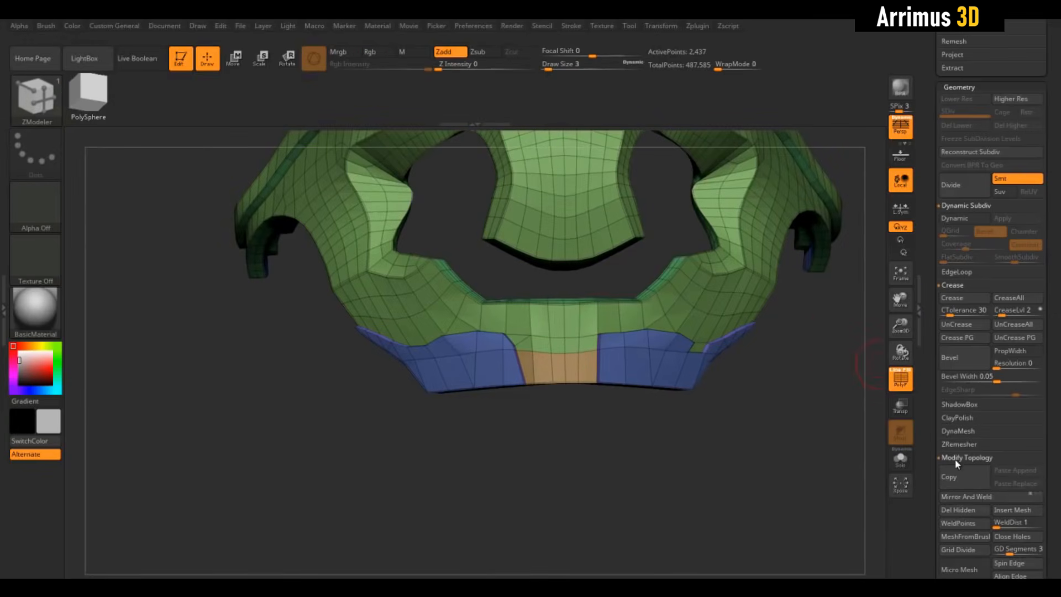
pyautogui.click(956, 495)
pyautogui.moveTo(675, 440); pyautogui.dragTo(711, 472)
pyautogui.hotkey('shift', 'f')
pyautogui.hotkey('shift', 'f')
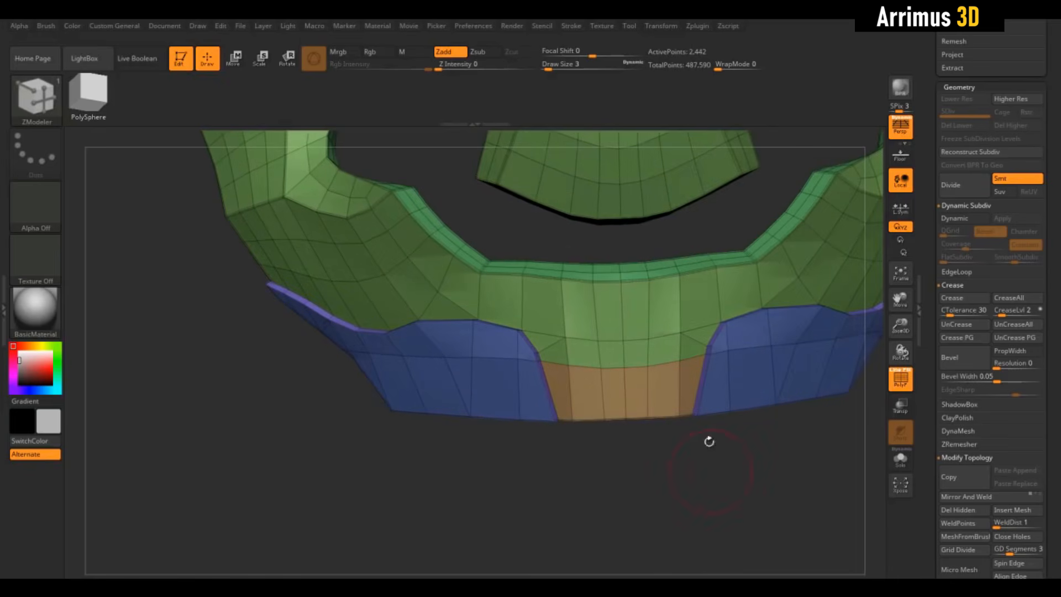
# - Slice an angled line with SliceCurve from the inner rim down and horizontally across the front centre
pyautogui.moveTo(553, 252)
pyautogui.mouseDown()
pyautogui.moveTo(566, 260)
pyautogui.moveTo(556, 300)
pyautogui.mouseUp()
pyautogui.hotkey('ctrl', 'shift')
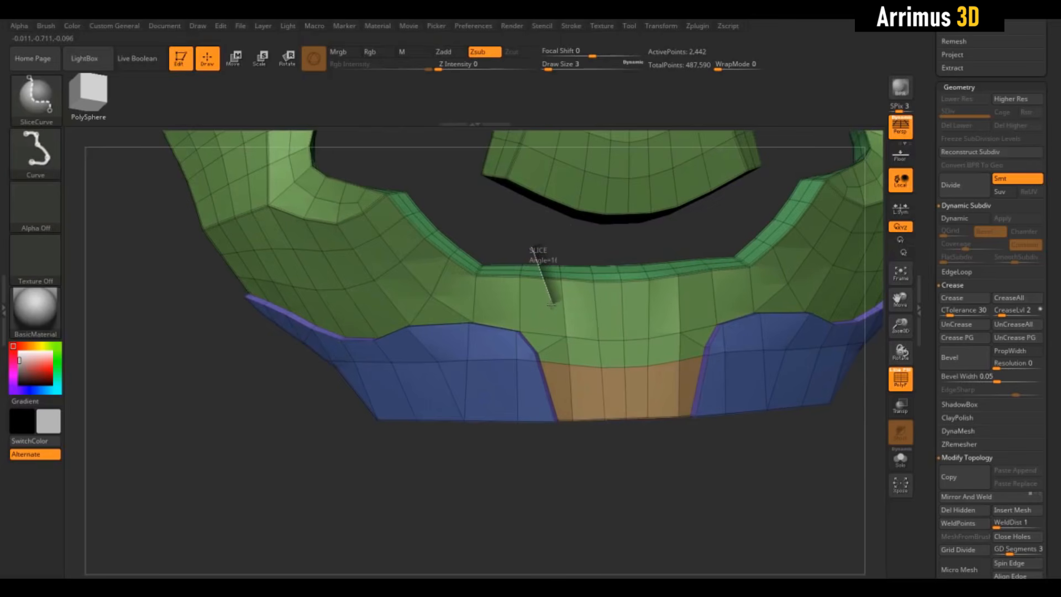
pyautogui.keyDown('ctrl'); pyautogui.keyDown('shift'); pyautogui.moveTo(556, 304); pyautogui.dragTo(718, 301); pyautogui.keyUp('shift'); pyautogui.keyUp('ctrl')
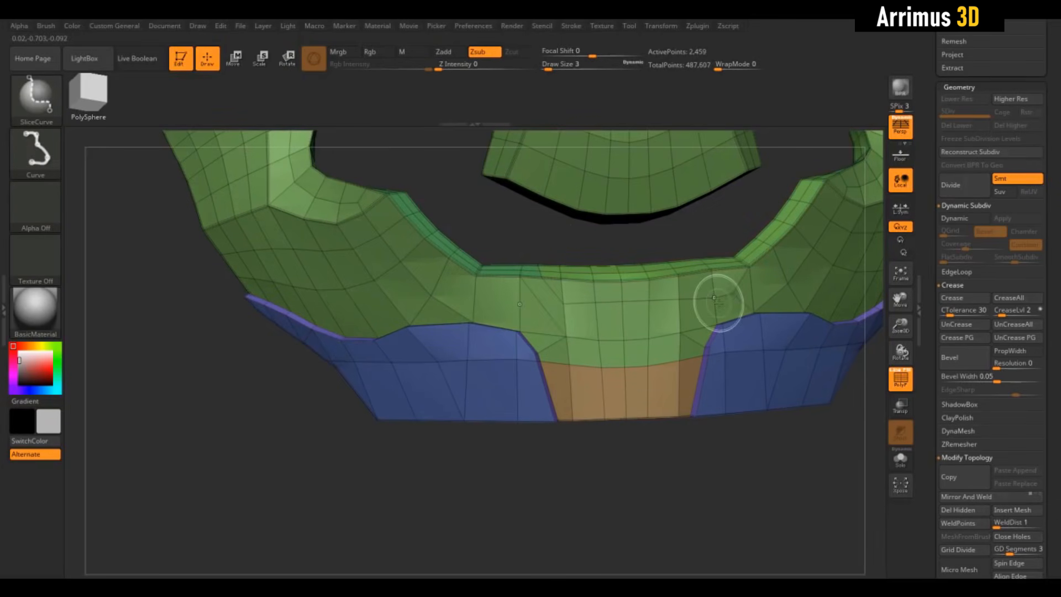
pyautogui.moveTo(671, 481)
pyautogui.mouseDown()
pyautogui.moveTo(692, 466)
pyautogui.moveTo(693, 497)
pyautogui.mouseUp()
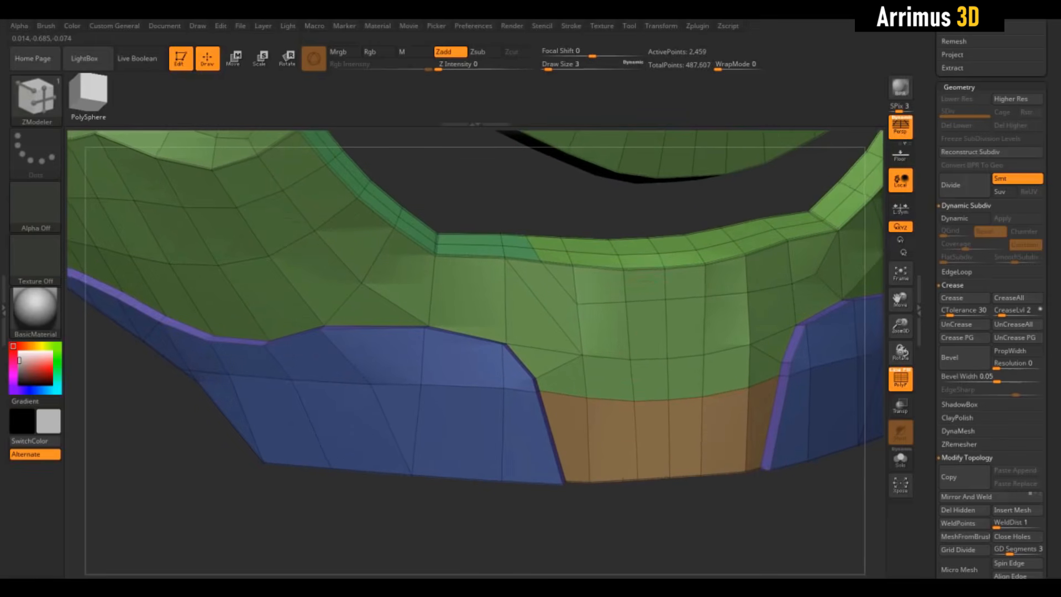
# - Set the ZModeler edge action to Bevel and bevel the sliced front edge loop into a narrow strip
pyautogui.press('space')
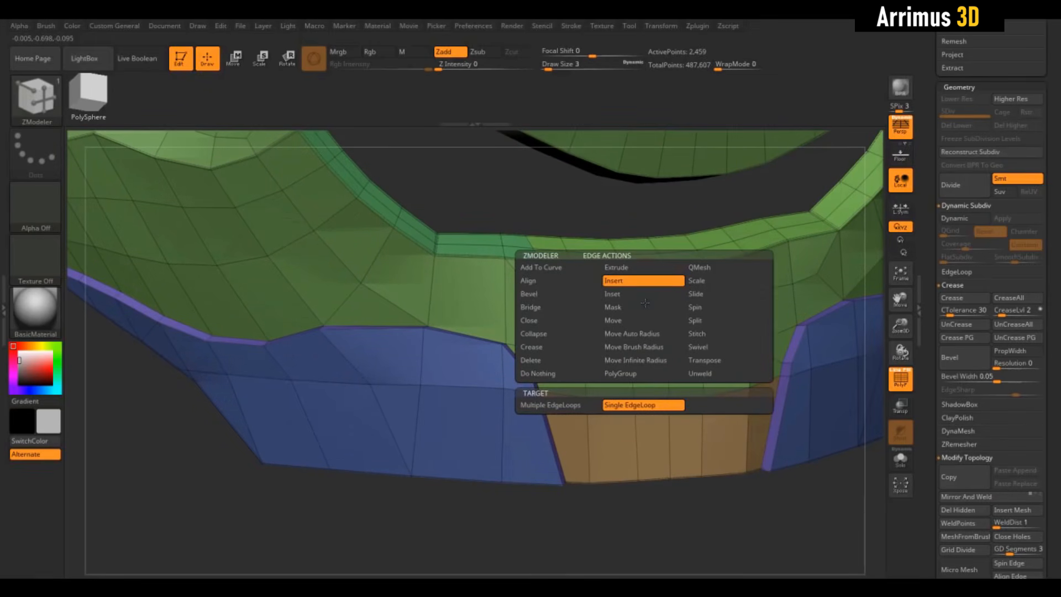
pyautogui.click(547, 294)
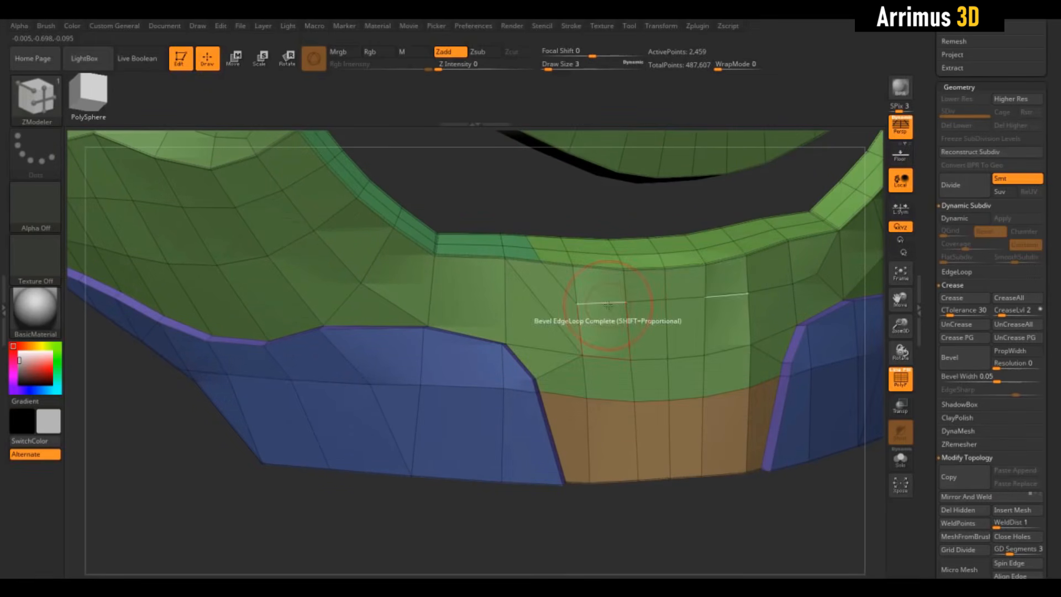
pyautogui.moveTo(614, 308); pyautogui.dragTo(617, 307)
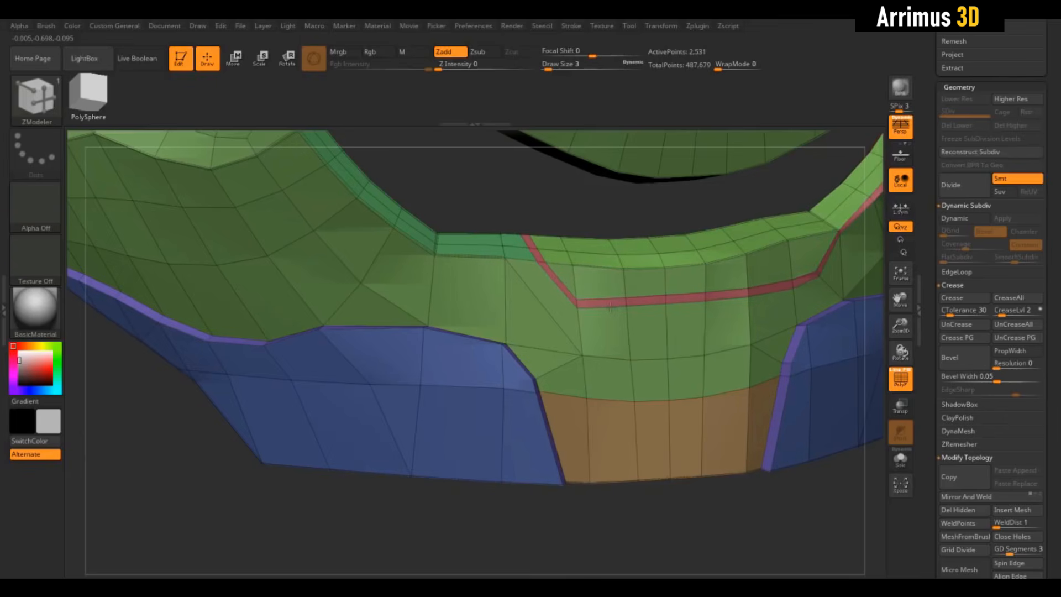
# - Try QMesh on a single polygon of the narrow bevelled strip and undo it
pyautogui.moveTo(597, 192); pyautogui.dragTo(596, 224)
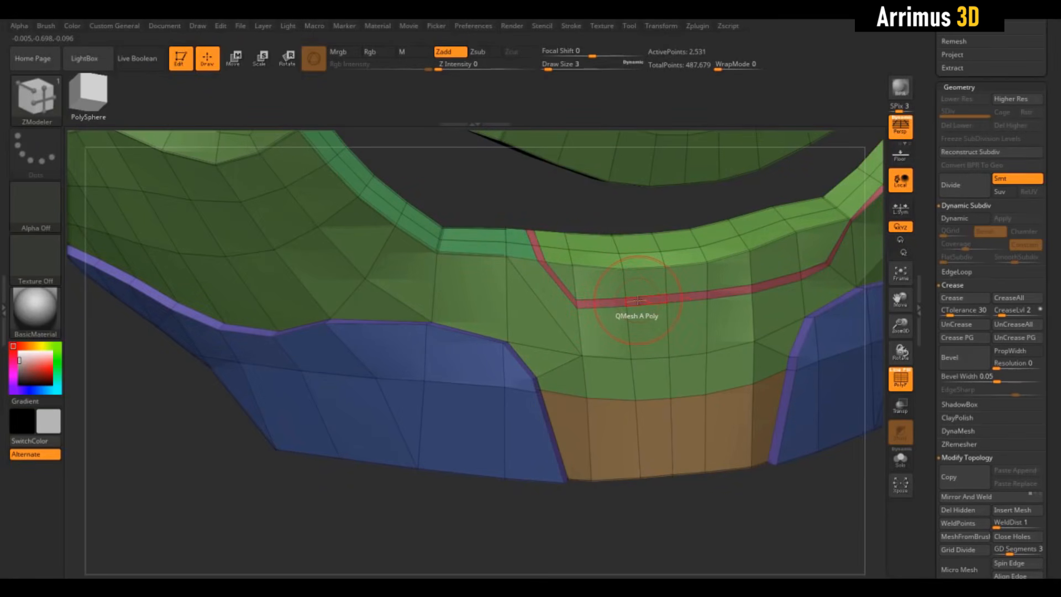
pyautogui.hotkey('ctrl', 'z')
pyautogui.keyDown('alt'); pyautogui.moveTo(624, 211); pyautogui.dragTo(644, 243); pyautogui.keyUp('alt')
pyautogui.hotkey('ctrl', 'z')
# - Set the QMesh target to Polyloop, push the narrow front strip inward as a groove and hide the polyframe
pyautogui.rightClick(663, 300)
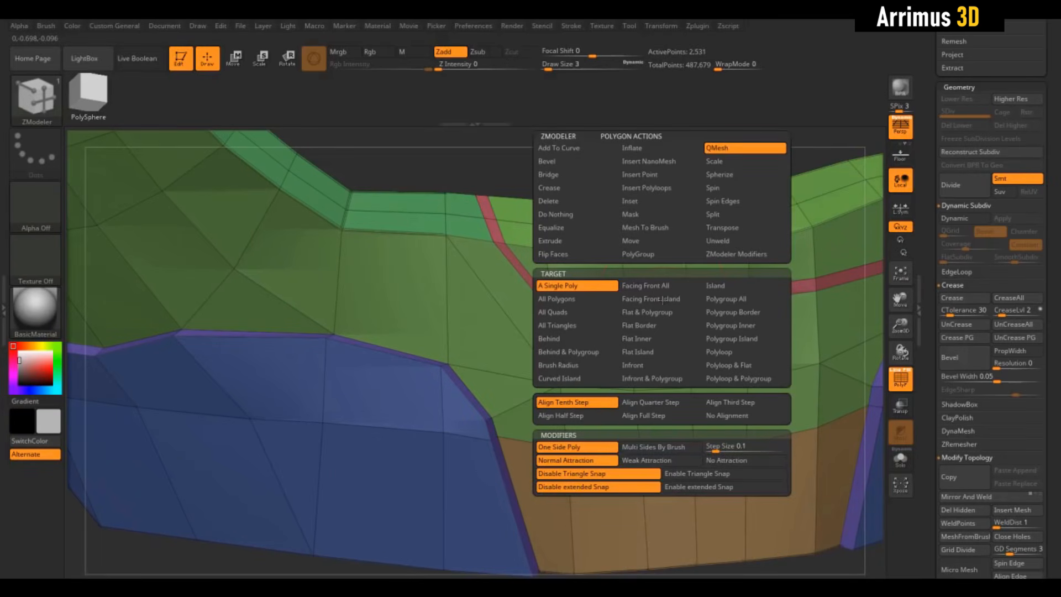
pyautogui.click(733, 352)
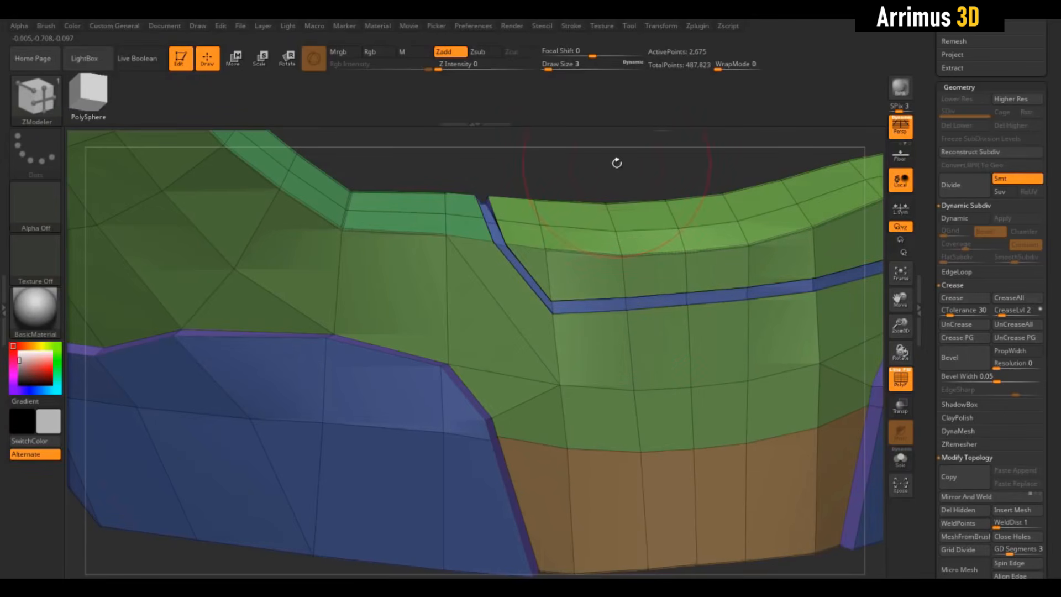
pyautogui.press('f')
pyautogui.hotkey('shift', 'f')
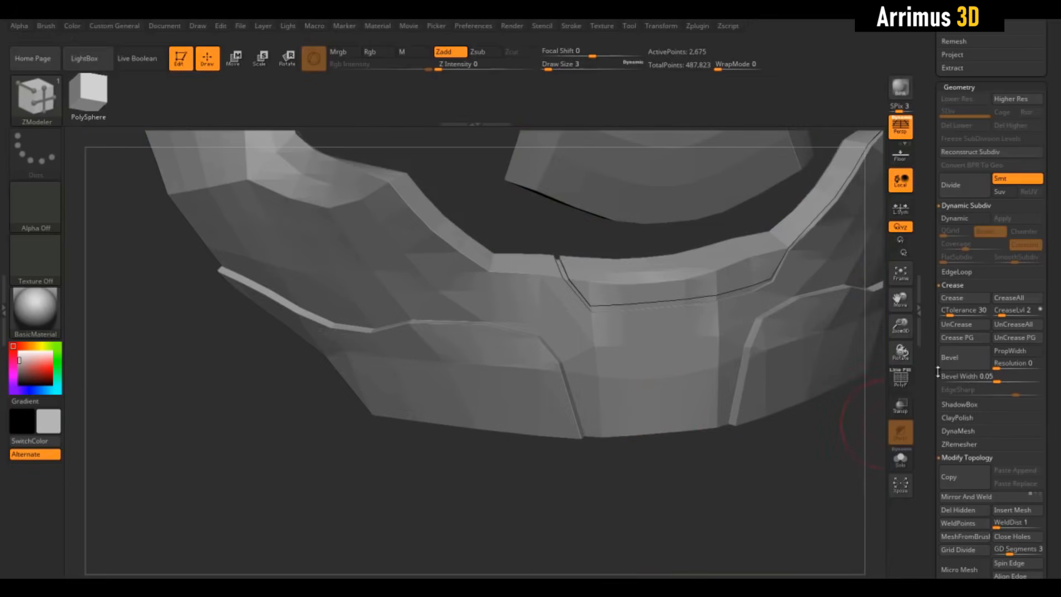
# - Mirror and weld the armour so the front groove is symmetrical, and preview it smoothed with Dynamic Subdiv
pyautogui.click(977, 498)
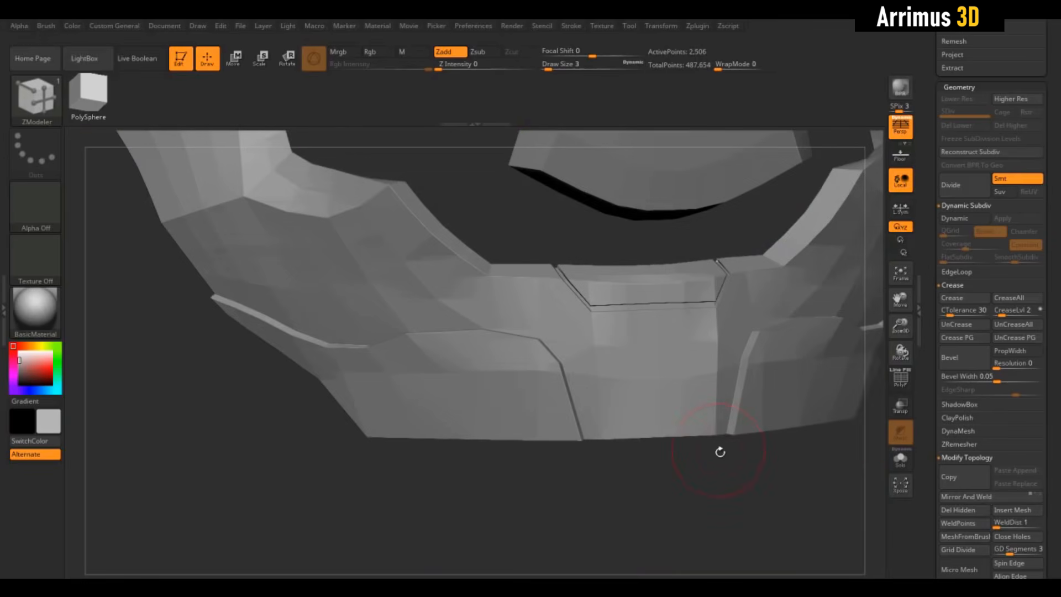
pyautogui.press('d')
pyautogui.moveTo(711, 495); pyautogui.dragTo(658, 359)
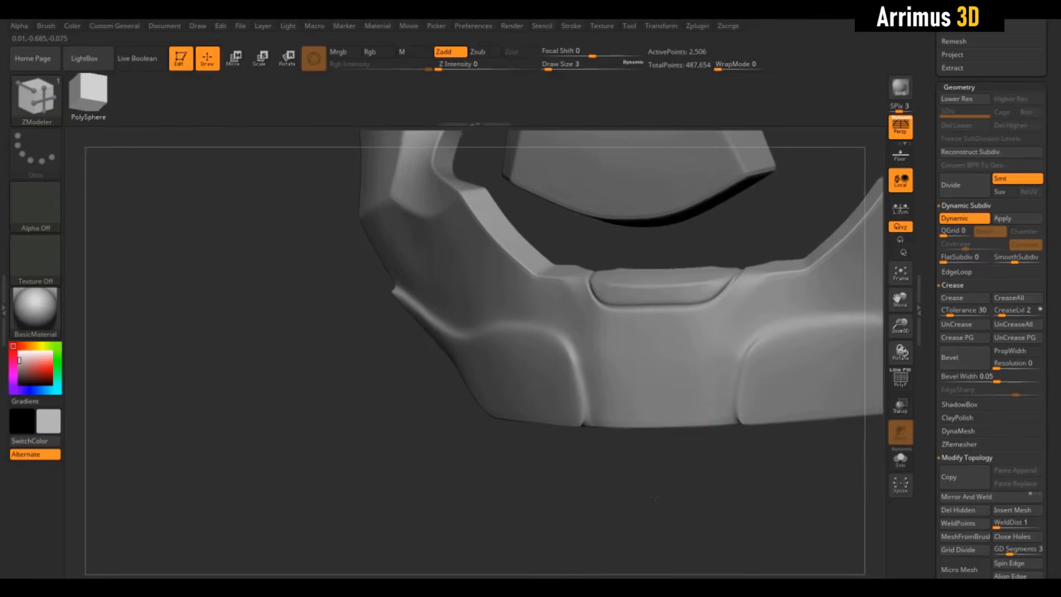
pyautogui.moveTo(625, 286); pyautogui.dragTo(636, 483)
pyautogui.hotkey('shift', 'd')
pyautogui.hotkey('shift', 'f')
pyautogui.hotkey('shift', 'd')
# - Try pulling out vertical strips near both side edges of the nose guard with QMesh and undo it
pyautogui.keyDown('alt'); pyautogui.moveTo(533, 190); pyautogui.dragTo(552, 360); pyautogui.keyUp('alt')
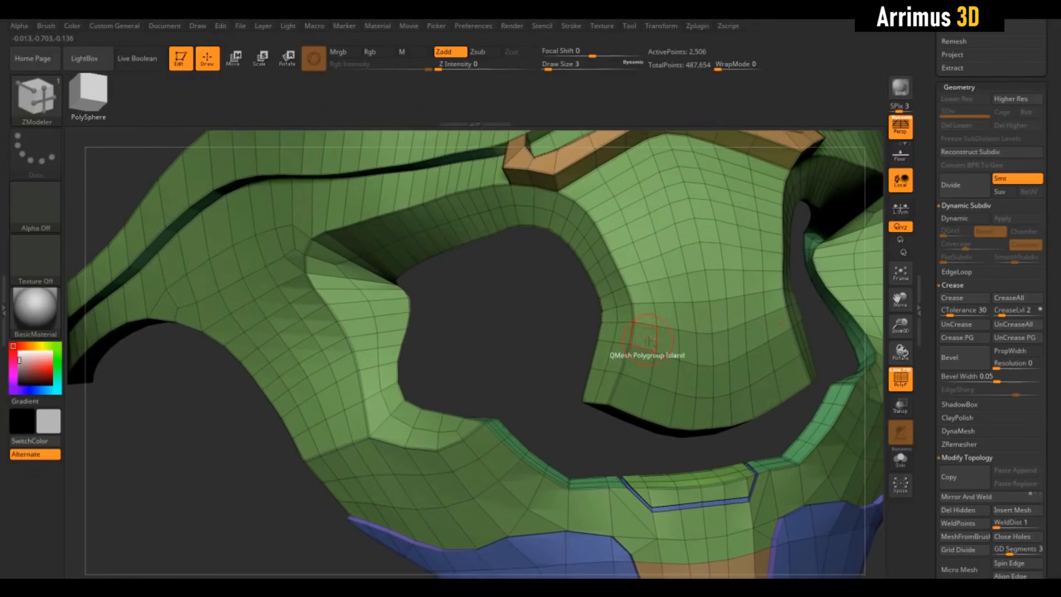
pyautogui.moveTo(517, 317)
pyautogui.mouseDown()
pyautogui.moveTo(538, 317)
pyautogui.moveTo(511, 330)
pyautogui.mouseUp()
pyautogui.moveTo(512, 330); pyautogui.dragTo(533, 324)
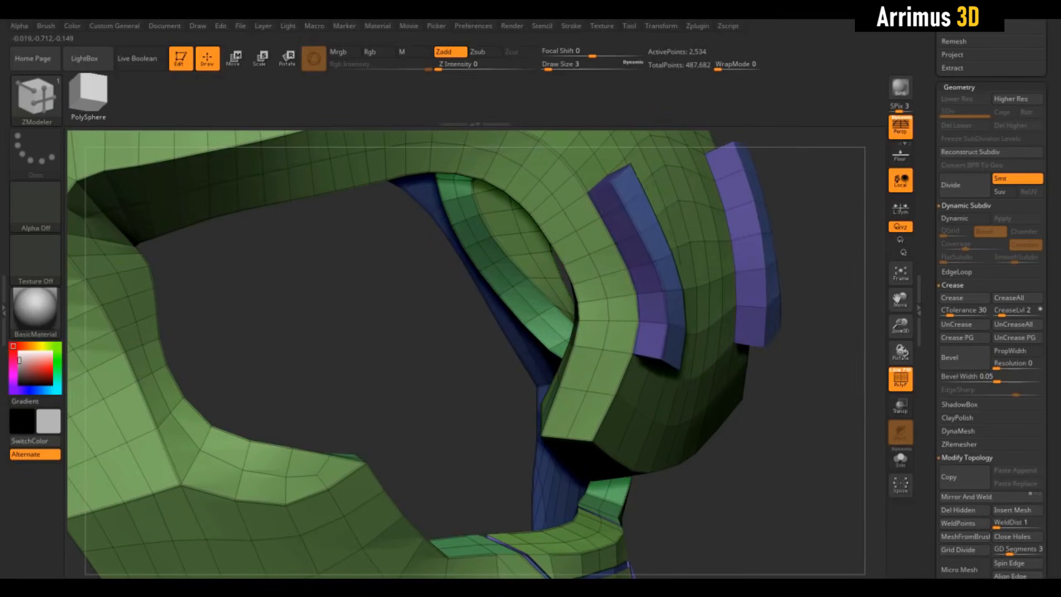
pyautogui.moveTo(710, 259)
pyautogui.keyDown('shift'); pyautogui.mouseDown()
pyautogui.moveTo(691, 263)
pyautogui.moveTo(708, 263)
pyautogui.mouseUp(); pyautogui.keyUp('shift')
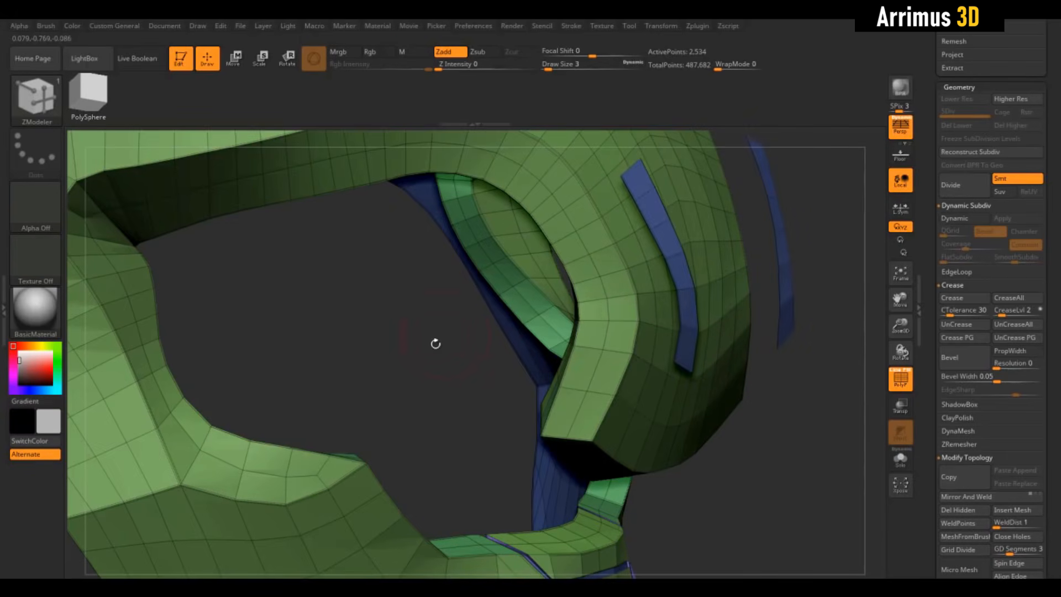
pyautogui.keyDown('alt'); pyautogui.moveTo(436, 343); pyautogui.dragTo(410, 389); pyautogui.keyUp('alt')
pyautogui.moveTo(796, 309); pyautogui.dragTo(553, 321)
pyautogui.moveTo(596, 315); pyautogui.dragTo(730, 303, button='right')
pyautogui.hotkey('ctrl', 'z')
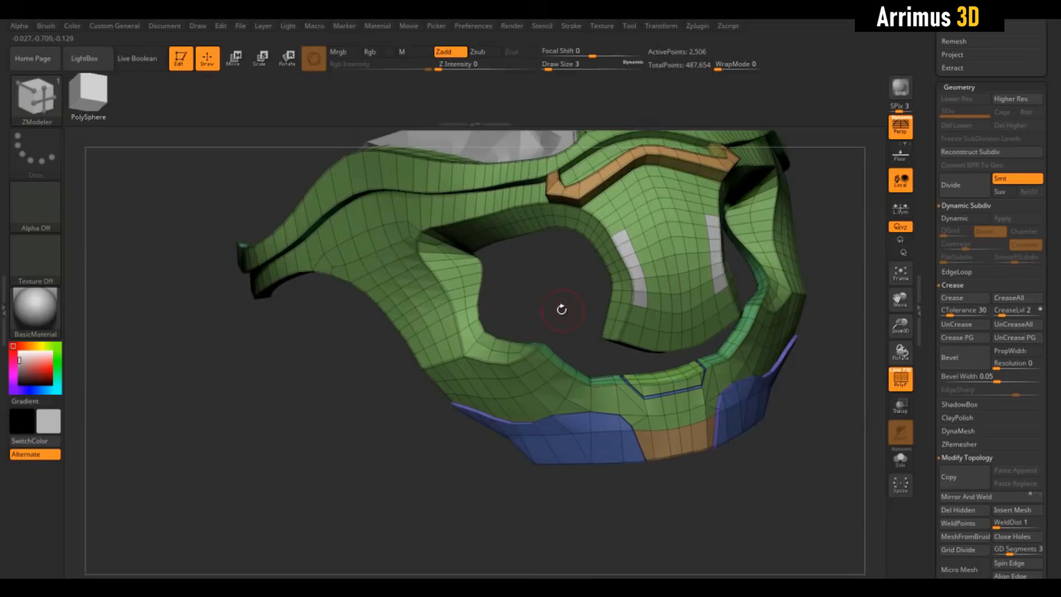
# - Mark the nose guard's central front polygons with a narrower bottom tab and pull off a separate copy with QMesh
pyautogui.keyDown('alt'); pyautogui.moveTo(563, 310); pyautogui.dragTo(584, 301); pyautogui.keyUp('alt')
pyautogui.moveTo(510, 338); pyautogui.dragTo(590, 287)
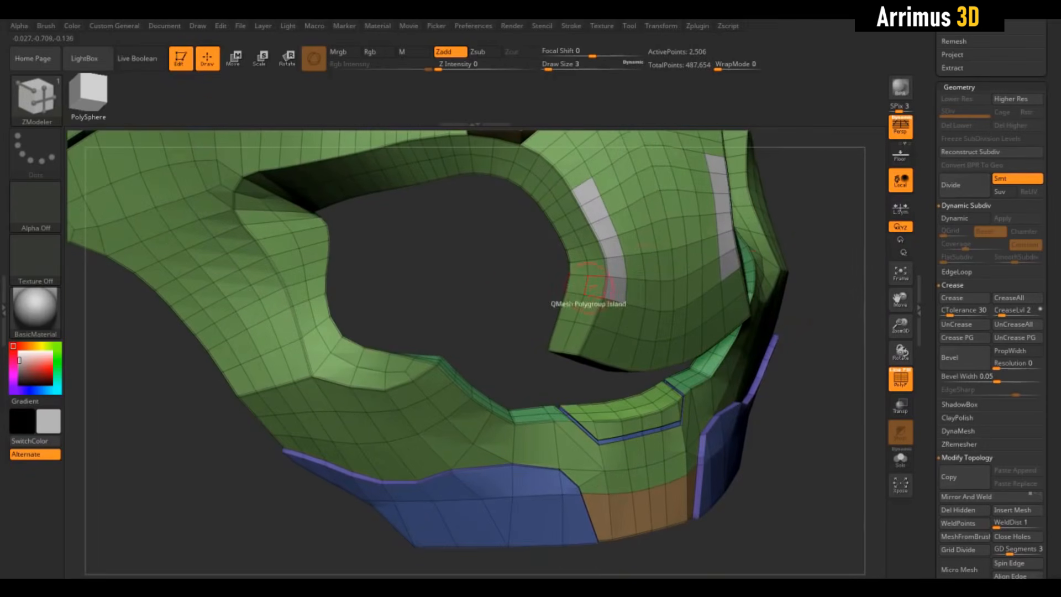
pyautogui.moveTo(511, 300); pyautogui.dragTo(510, 330)
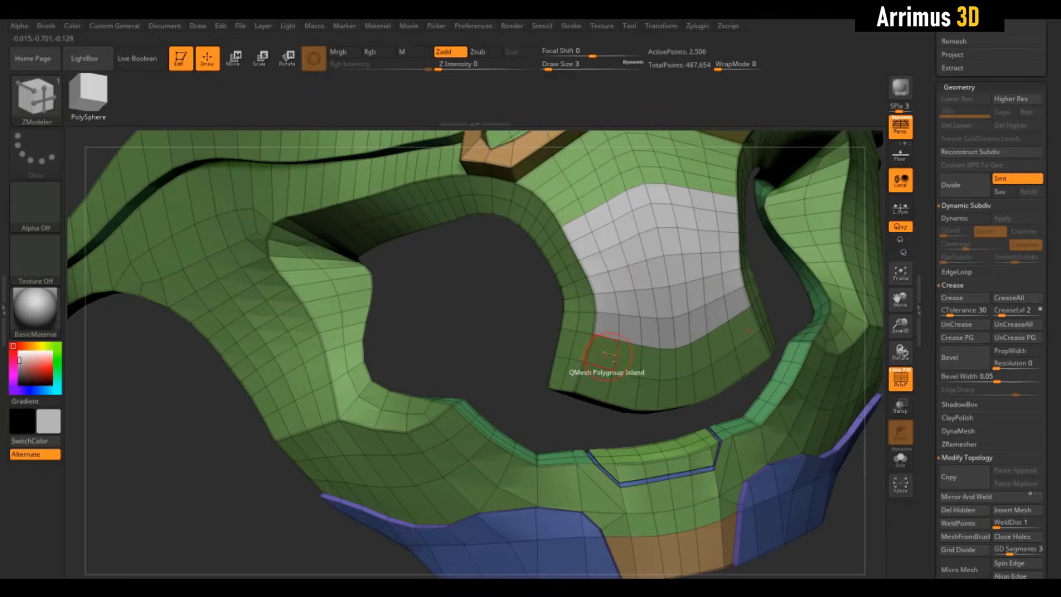
pyautogui.moveTo(608, 356)
pyautogui.keyDown('alt'); pyautogui.mouseDown()
pyautogui.moveTo(649, 364)
pyautogui.moveTo(664, 391)
pyautogui.moveTo(669, 367)
pyautogui.mouseUp(); pyautogui.keyUp('alt')
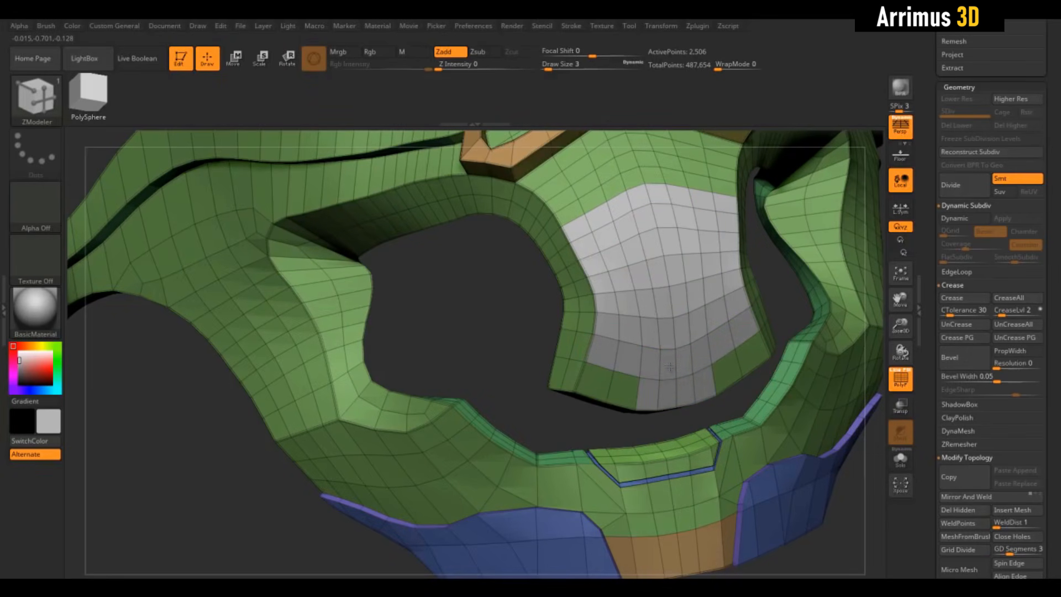
pyautogui.moveTo(502, 330); pyautogui.dragTo(729, 311)
pyautogui.moveTo(766, 272)
pyautogui.mouseDown()
pyautogui.moveTo(680, 253)
pyautogui.moveTo(726, 251)
pyautogui.moveTo(709, 267)
pyautogui.moveTo(650, 276)
pyautogui.moveTo(781, 267)
pyautogui.moveTo(692, 282)
pyautogui.moveTo(660, 301)
pyautogui.mouseUp()
pyautogui.moveTo(770, 298); pyautogui.dragTo(452, 308)
# - Switch the selection brush to SelectRect and isolate the purple nose panel polygroup
pyautogui.hotkey('ctrl', 'shift')
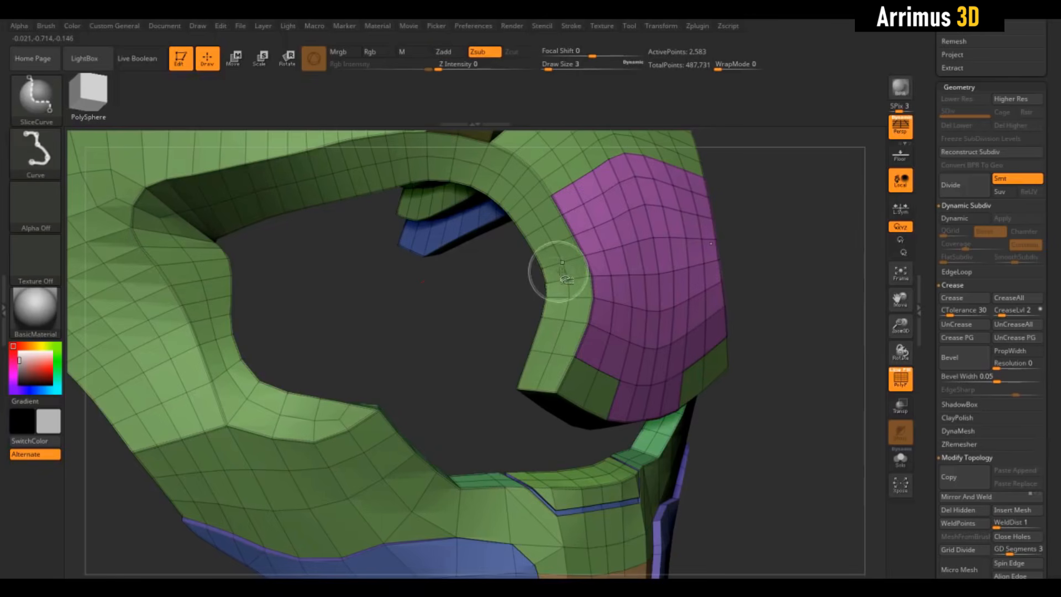
pyautogui.click(36, 98)
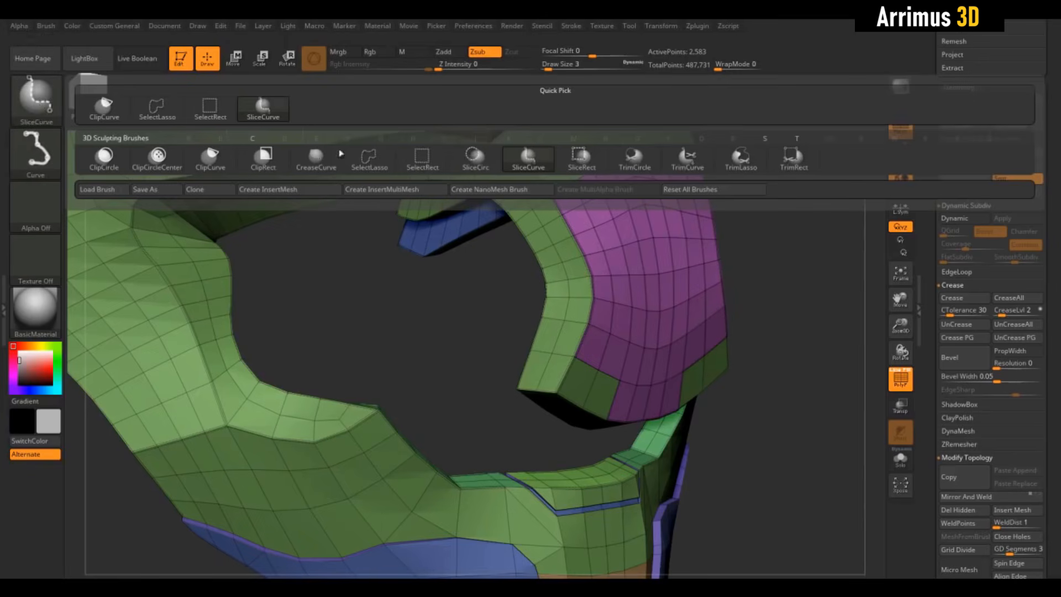
pyautogui.keyDown('ctrl'); pyautogui.keyDown('shift'); pyautogui.click(421, 158); pyautogui.keyUp('shift'); pyautogui.keyUp('ctrl')
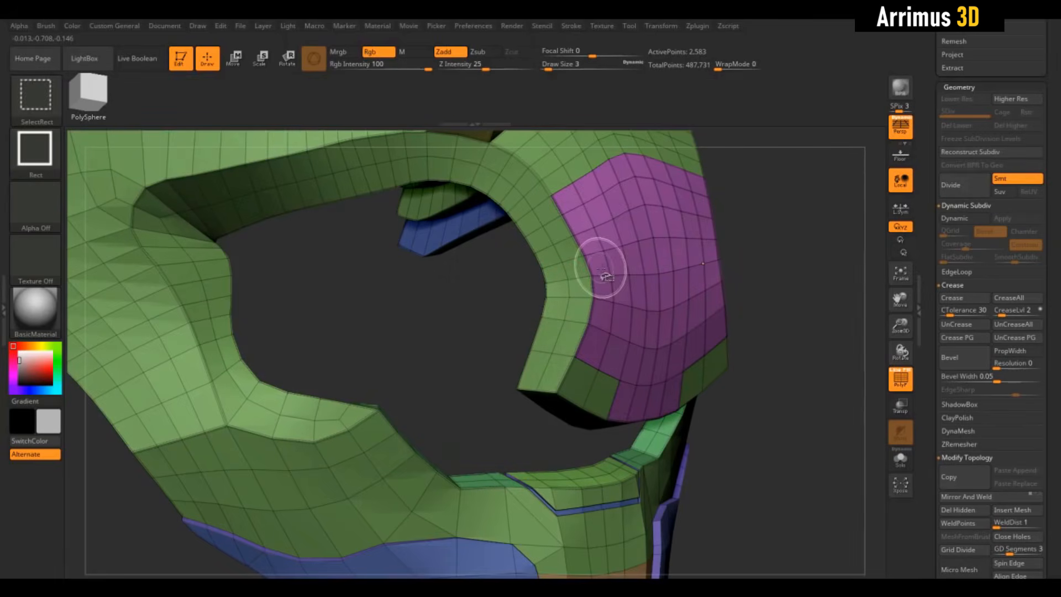
pyautogui.keyDown('ctrl'); pyautogui.keyDown('shift'); pyautogui.click(599, 265); pyautogui.keyUp('shift'); pyautogui.keyUp('ctrl')
pyautogui.moveTo(533, 287)
pyautogui.mouseDown()
pyautogui.moveTo(500, 289)
pyautogui.moveTo(520, 296)
pyautogui.mouseUp()
# - Split the hidden geometry into its own subtool and show only the nose panel subtool in Solo mode
pyautogui.scroll(3, 964, 354)
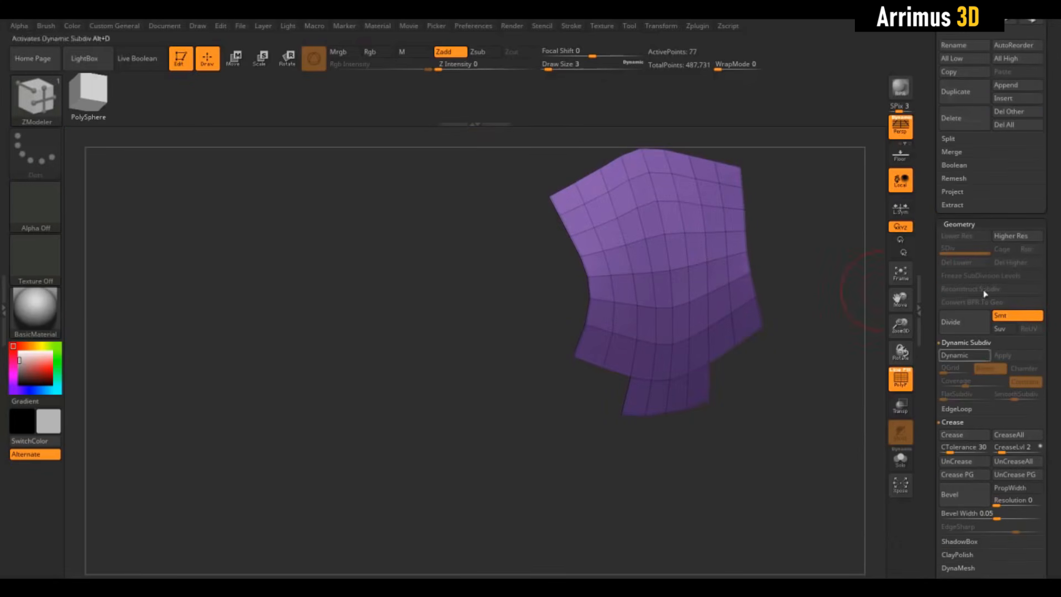
pyautogui.click(948, 140)
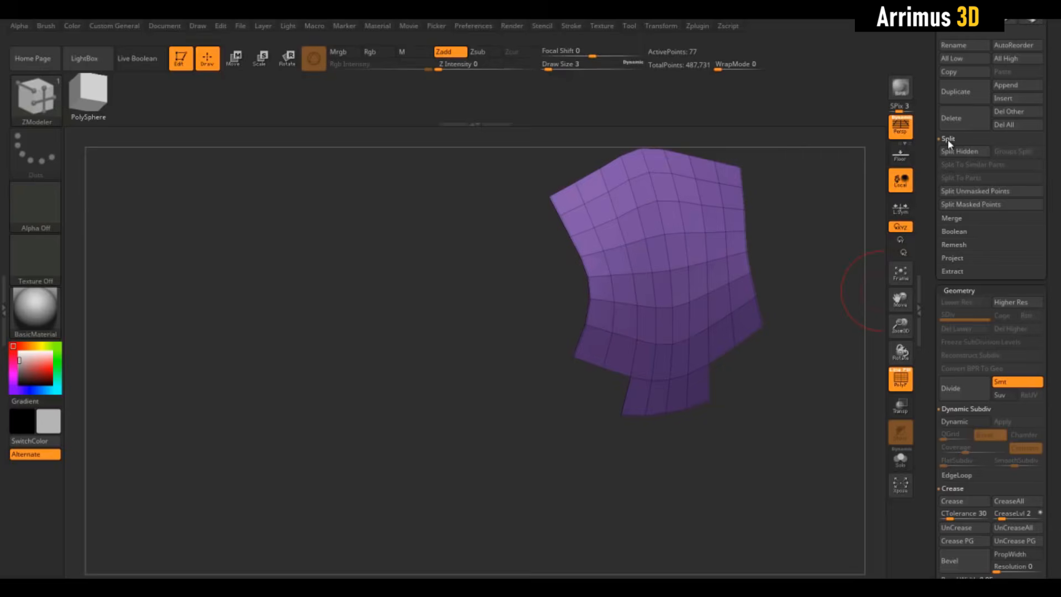
pyautogui.click(962, 152)
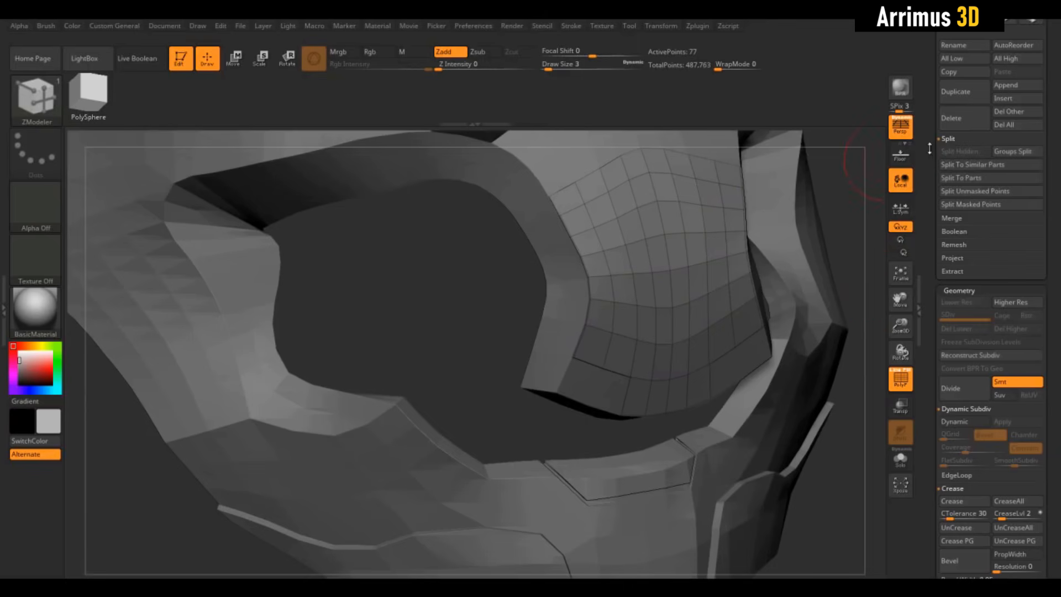
pyautogui.moveTo(929, 149); pyautogui.dragTo(927, 245)
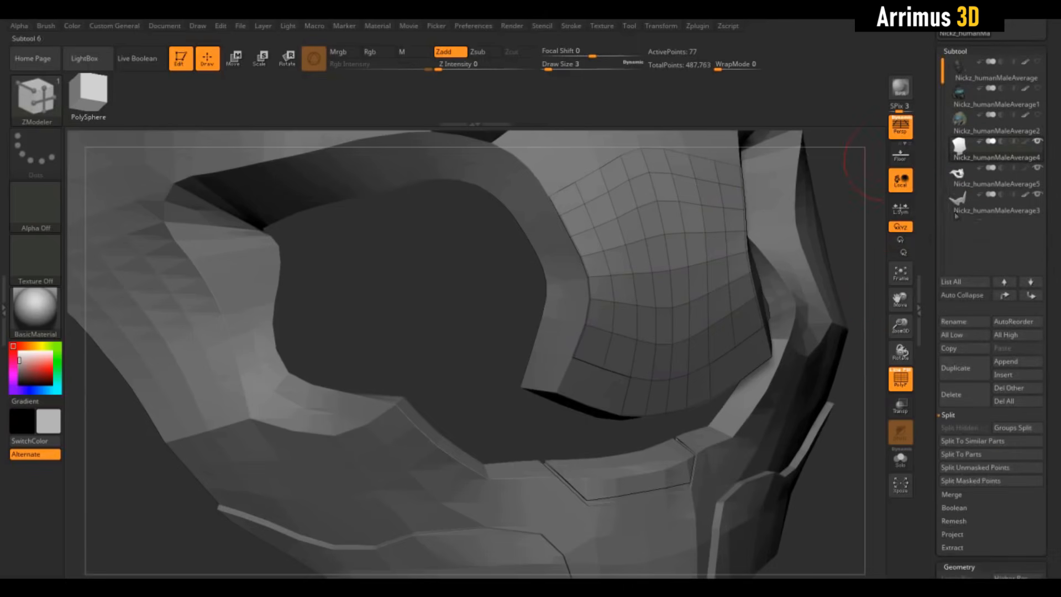
pyautogui.click(965, 177)
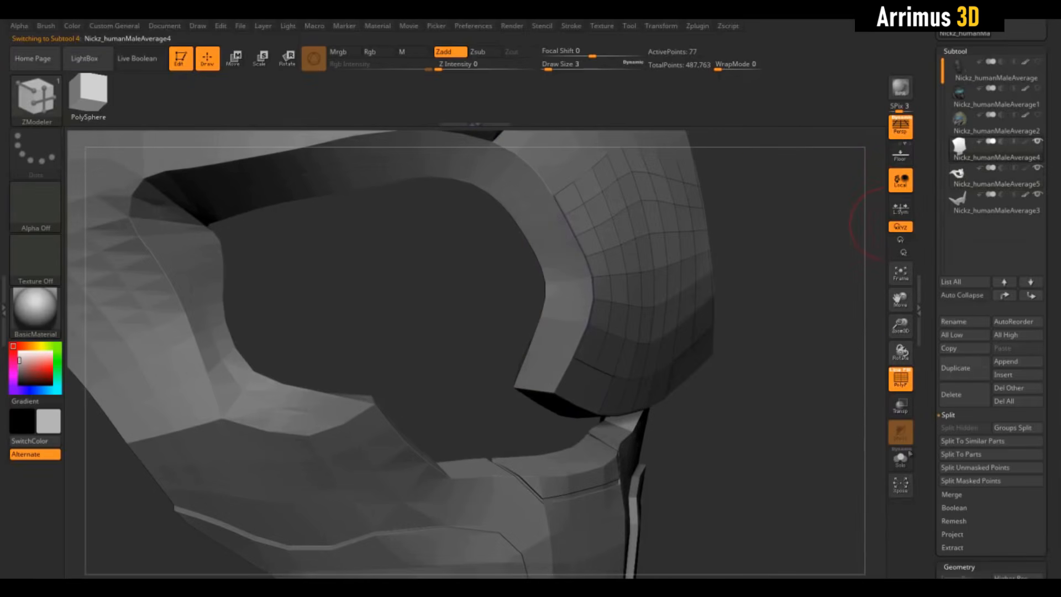
pyautogui.click(902, 458)
pyautogui.moveTo(758, 275)
pyautogui.mouseDown()
pyautogui.moveTo(790, 227)
pyautogui.moveTo(781, 255)
pyautogui.moveTo(756, 258)
pyautogui.mouseUp()
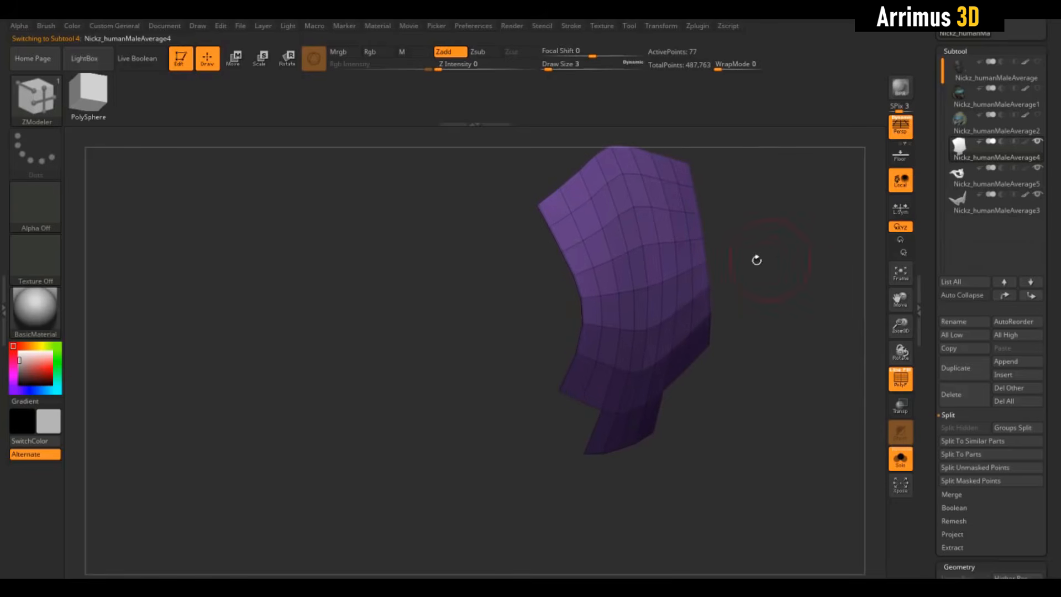
# - Extrude the whole nose panel with QMesh to give it thickness and turn Solo mode off
pyautogui.press('space')
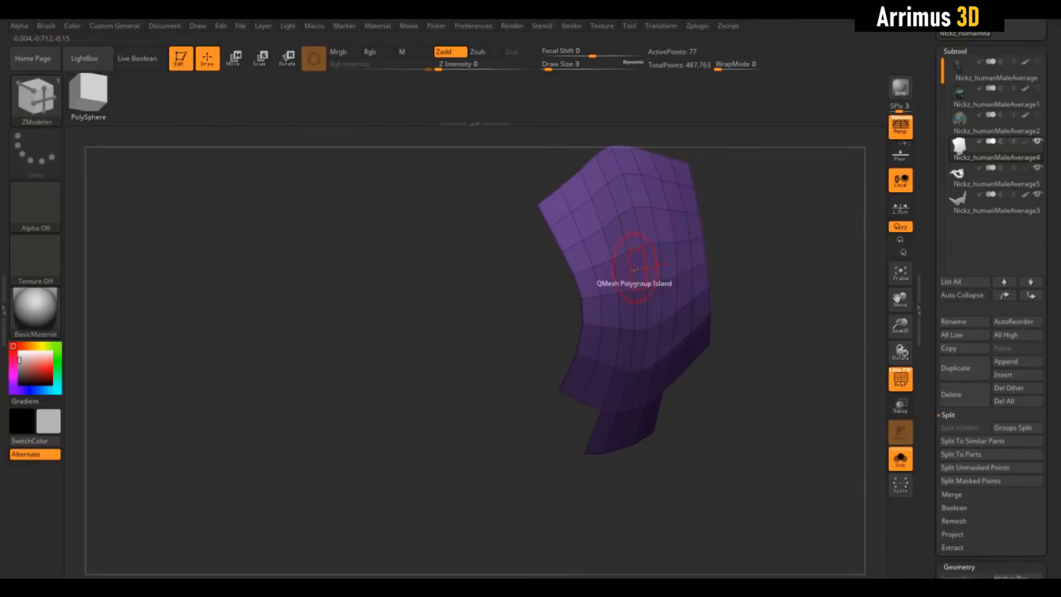
pyautogui.moveTo(634, 266); pyautogui.dragTo(615, 304)
pyautogui.moveTo(536, 308); pyautogui.dragTo(607, 332)
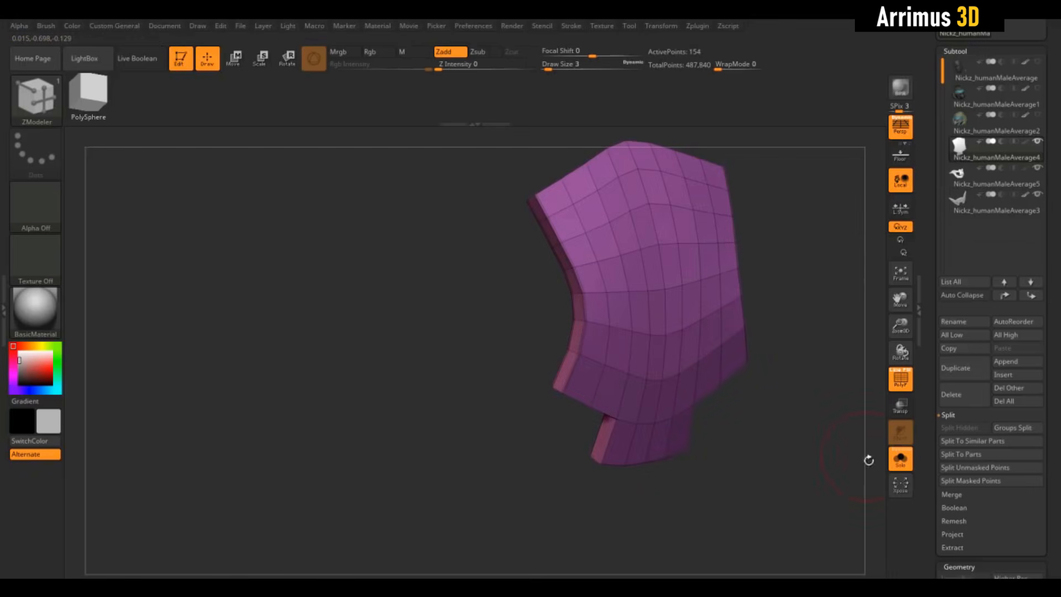
pyautogui.click(900, 459)
# - Mark the strips along both side edges of the nose panel, raise them with QMesh and preview the smoothed shape
pyautogui.moveTo(830, 433); pyautogui.dragTo(569, 230)
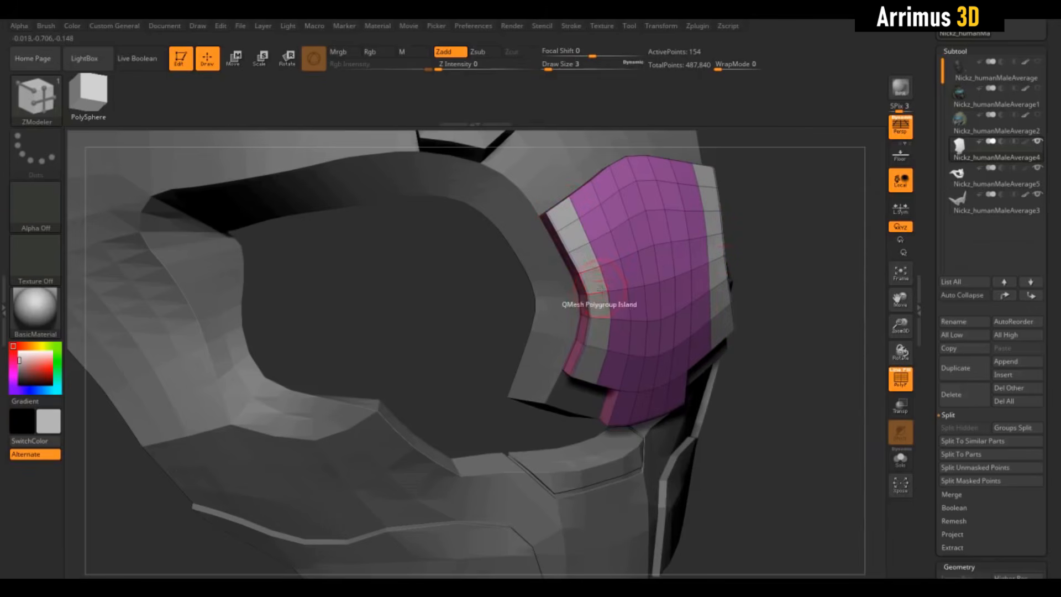
pyautogui.click(599, 270)
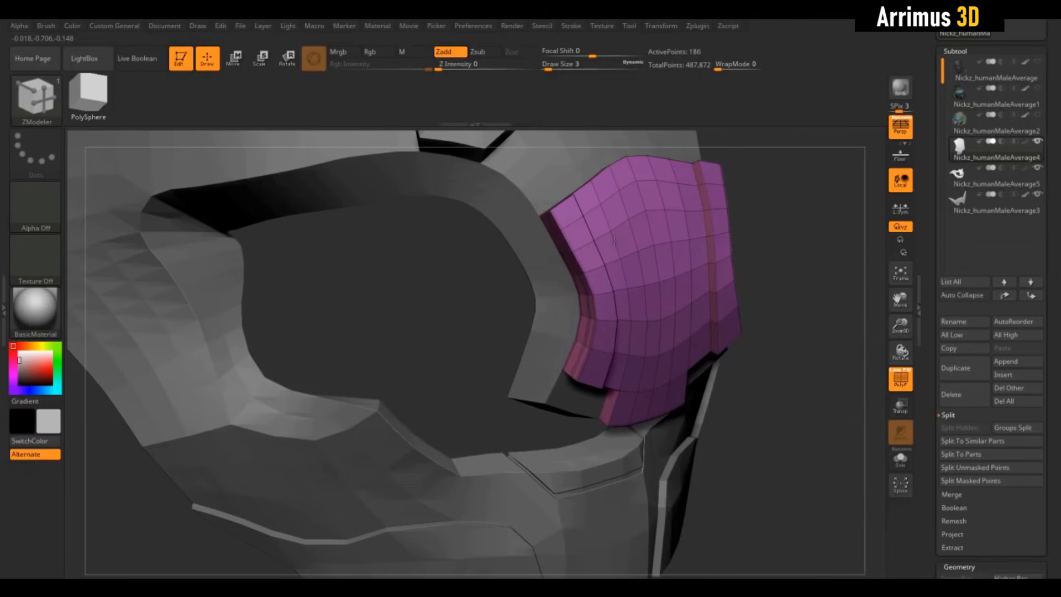
pyautogui.moveTo(818, 284)
pyautogui.mouseDown()
pyautogui.moveTo(841, 272)
pyautogui.moveTo(831, 278)
pyautogui.mouseUp()
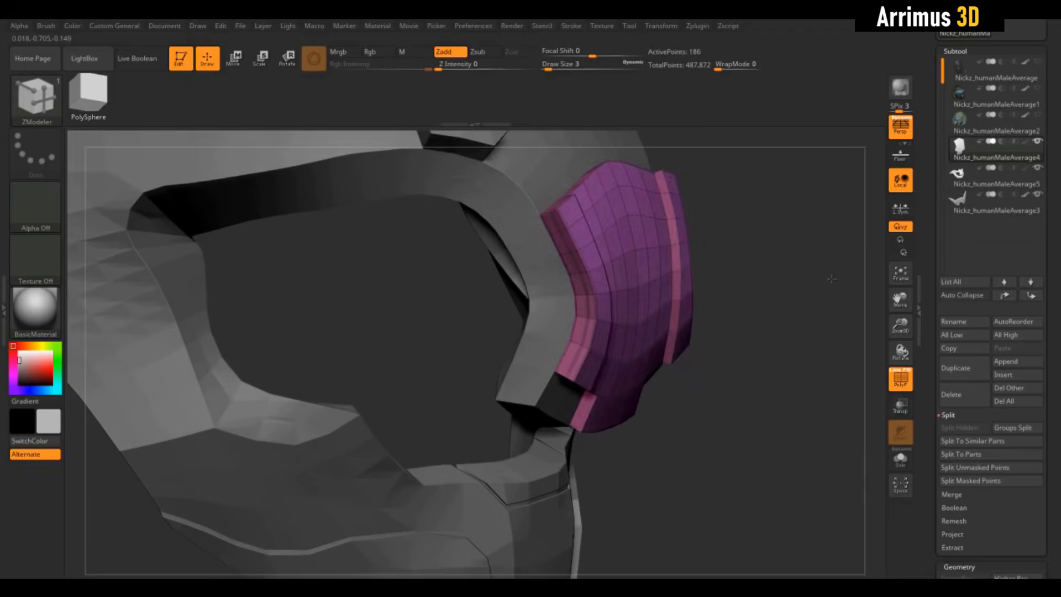
pyautogui.hotkey('shift', 'f')
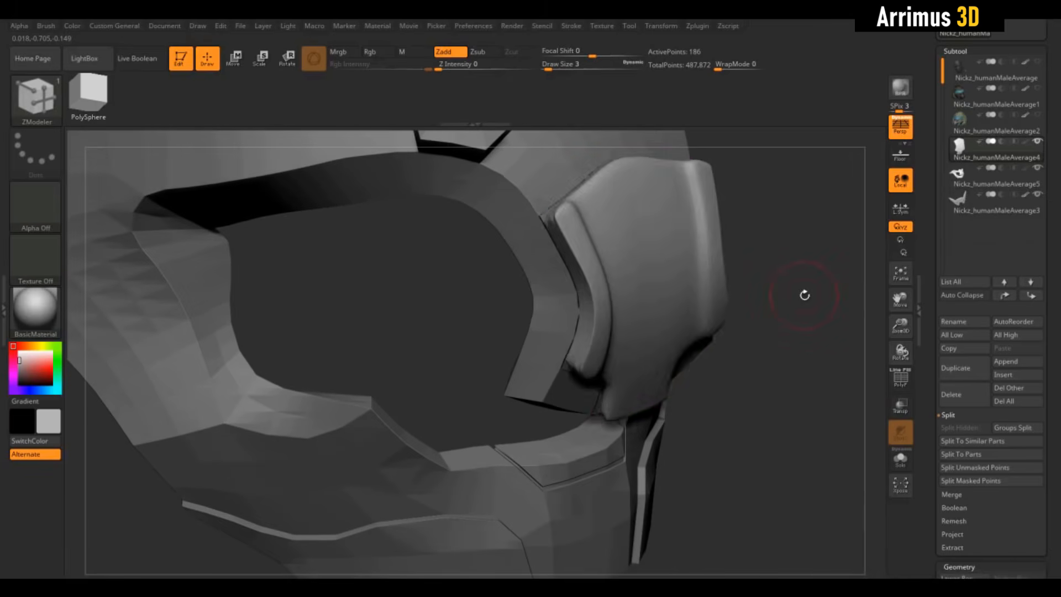
pyautogui.keyDown('shift'); pyautogui.moveTo(805, 294); pyautogui.dragTo(806, 269); pyautogui.keyUp('shift')
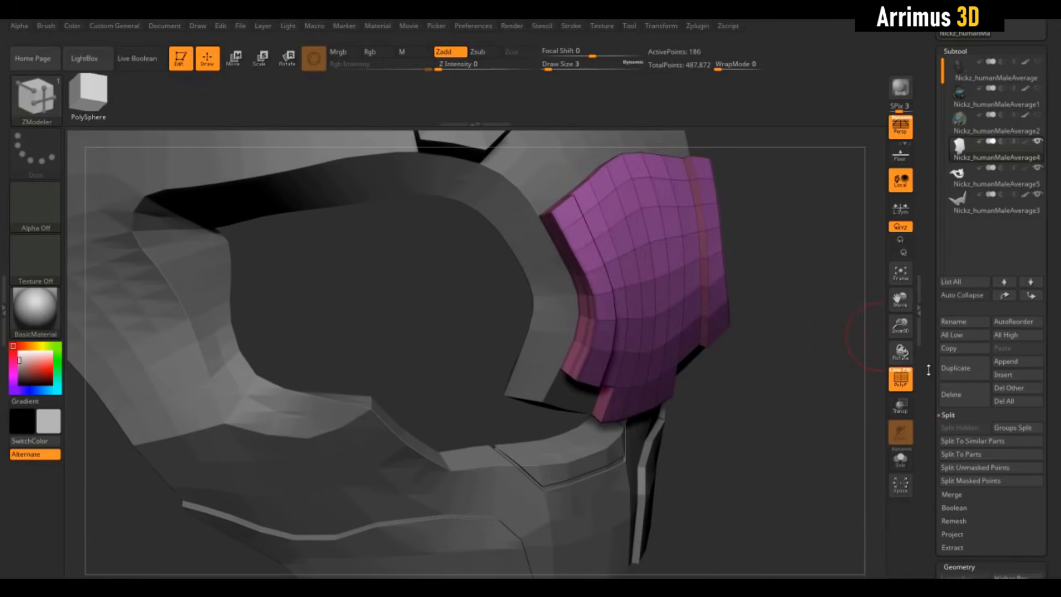
# - Crease the nose panel's hard edges with a crease tolerance of 54 and preview it with Dynamic Subdiv
pyautogui.scroll(-10, 928, 369)
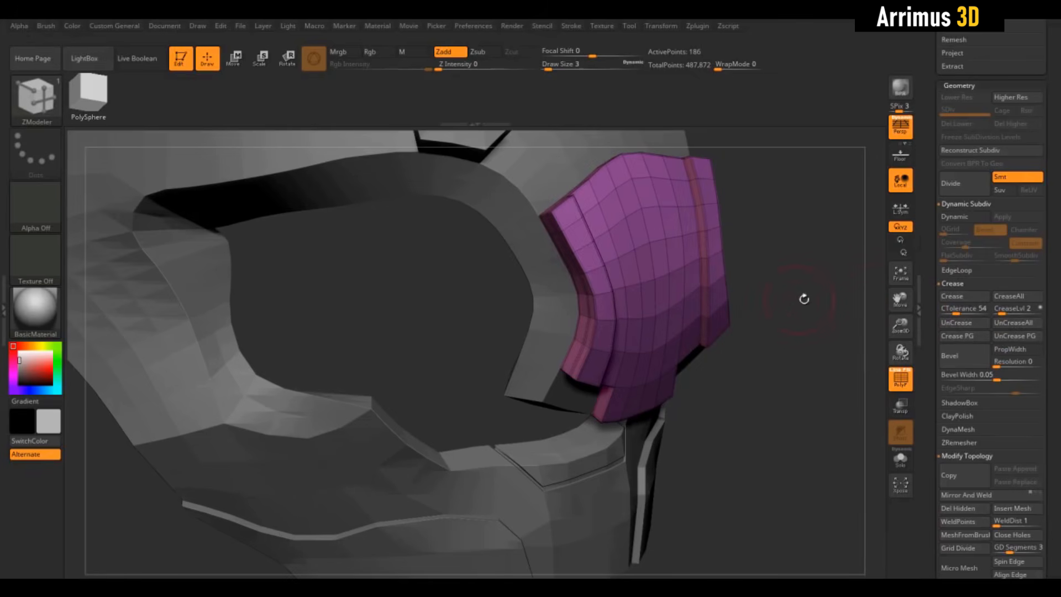
pyautogui.moveTo(804, 300)
pyautogui.mouseDown()
pyautogui.moveTo(789, 275)
pyautogui.moveTo(829, 289)
pyautogui.moveTo(802, 293)
pyautogui.mouseUp()
pyautogui.hotkey('shift', 'f')
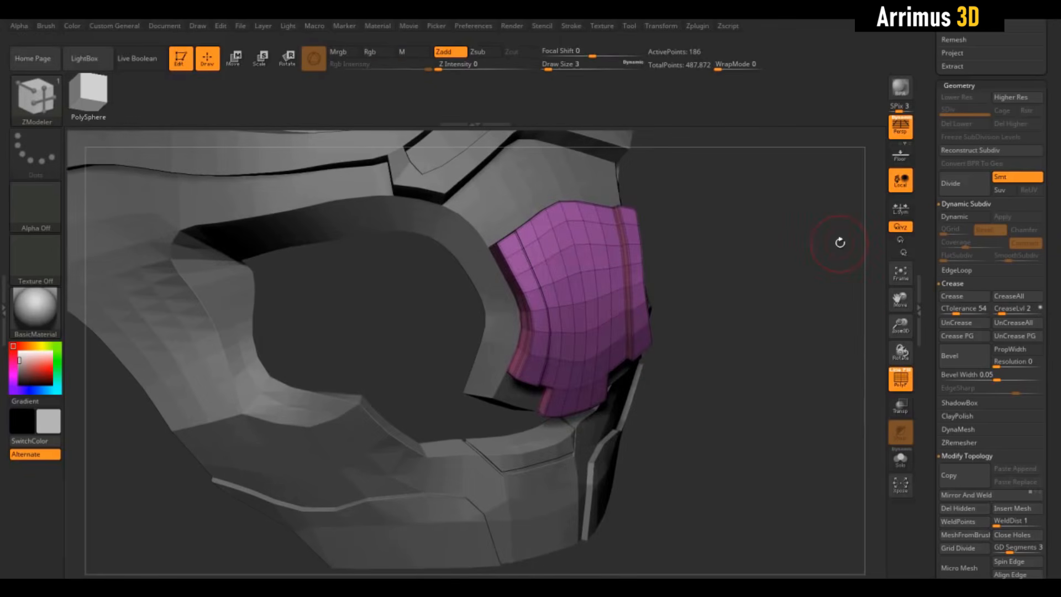
pyautogui.press('d')
pyautogui.hotkey('shift', 'f')
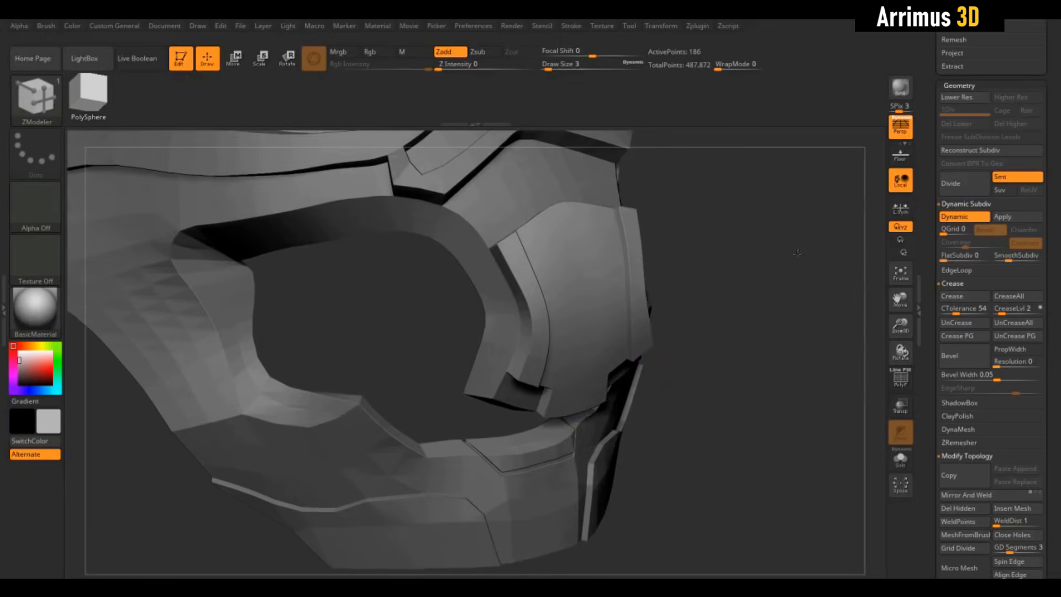
# - Compare the creased nose panel's edges at SmoothSubdiv levels 2, 3 and 4
pyautogui.moveTo(797, 252); pyautogui.dragTo(802, 306)
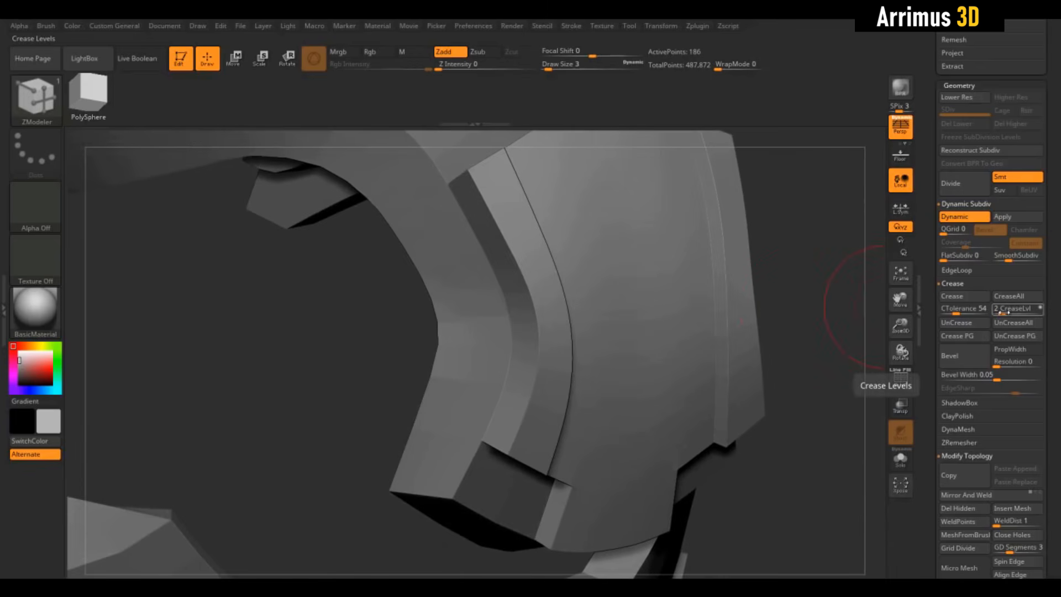
pyautogui.moveTo(836, 228); pyautogui.dragTo(839, 324)
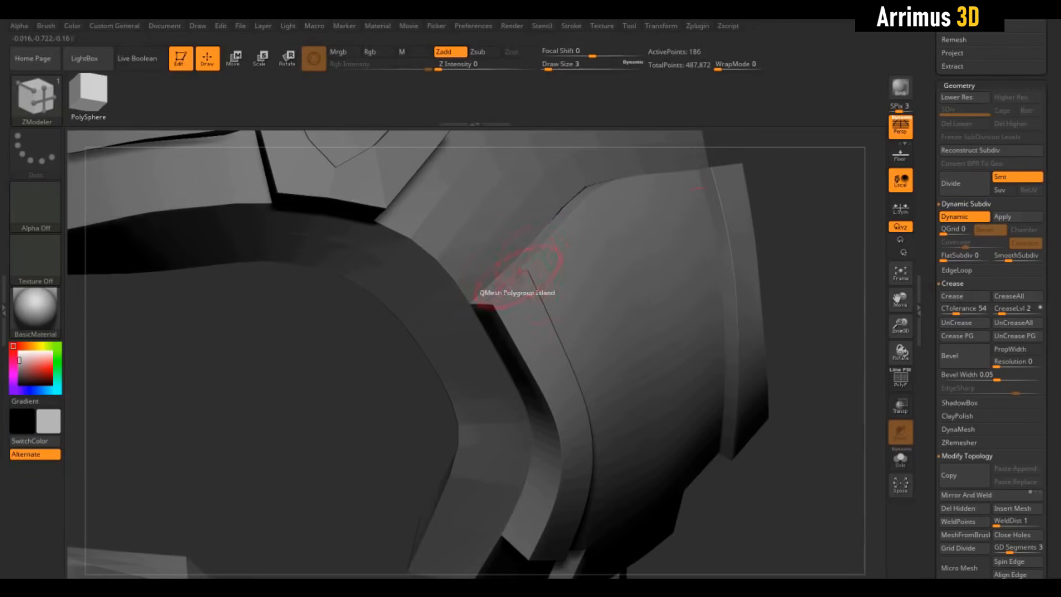
pyautogui.moveTo(819, 231); pyautogui.dragTo(810, 280)
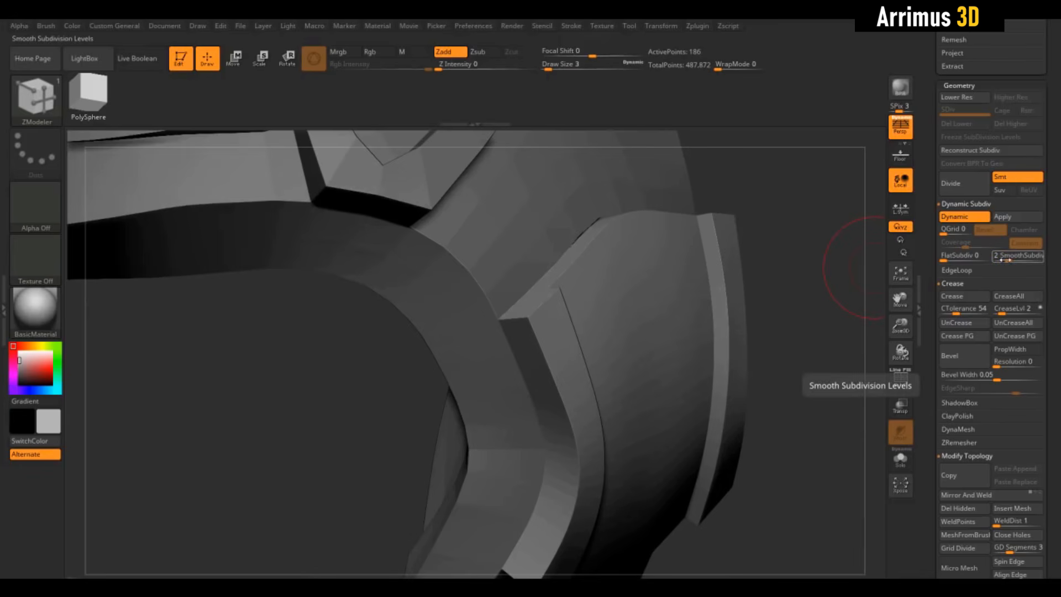
pyautogui.moveTo(1005, 260); pyautogui.dragTo(1015, 259)
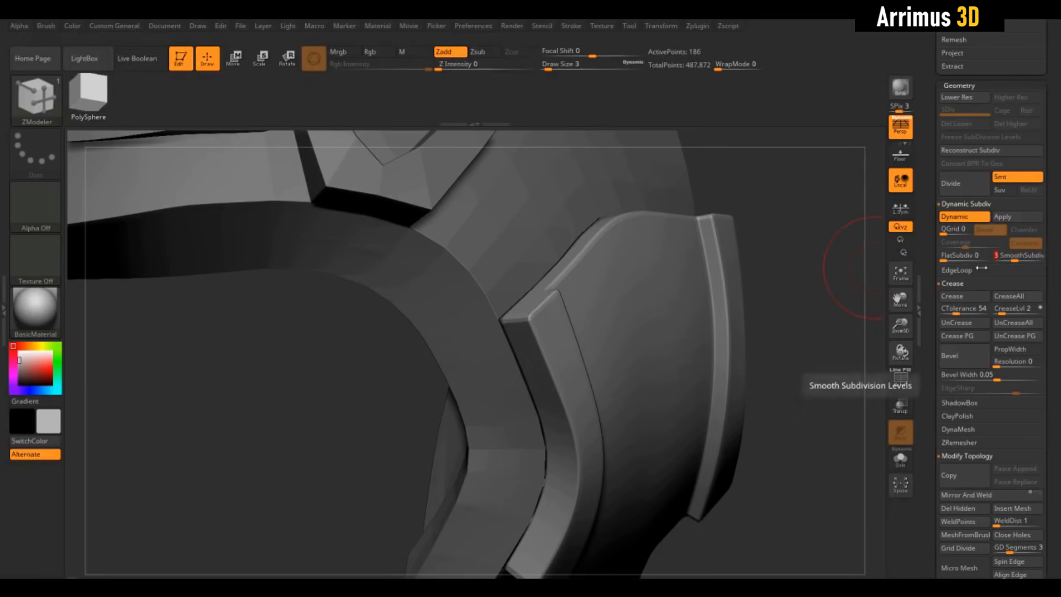
pyautogui.moveTo(842, 266); pyautogui.dragTo(862, 232)
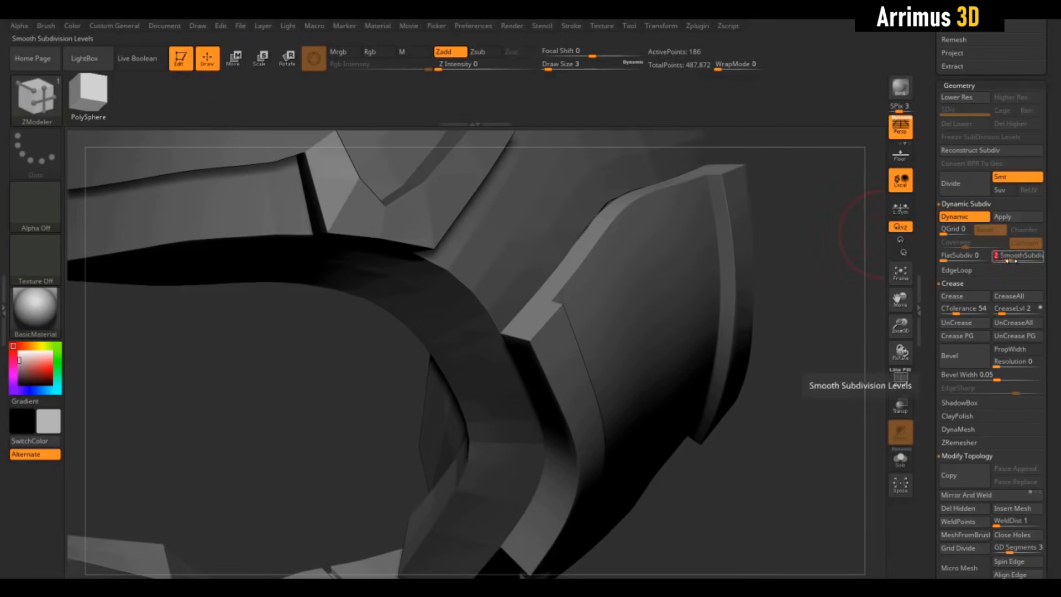
pyautogui.moveTo(1016, 261); pyautogui.dragTo(1018, 261)
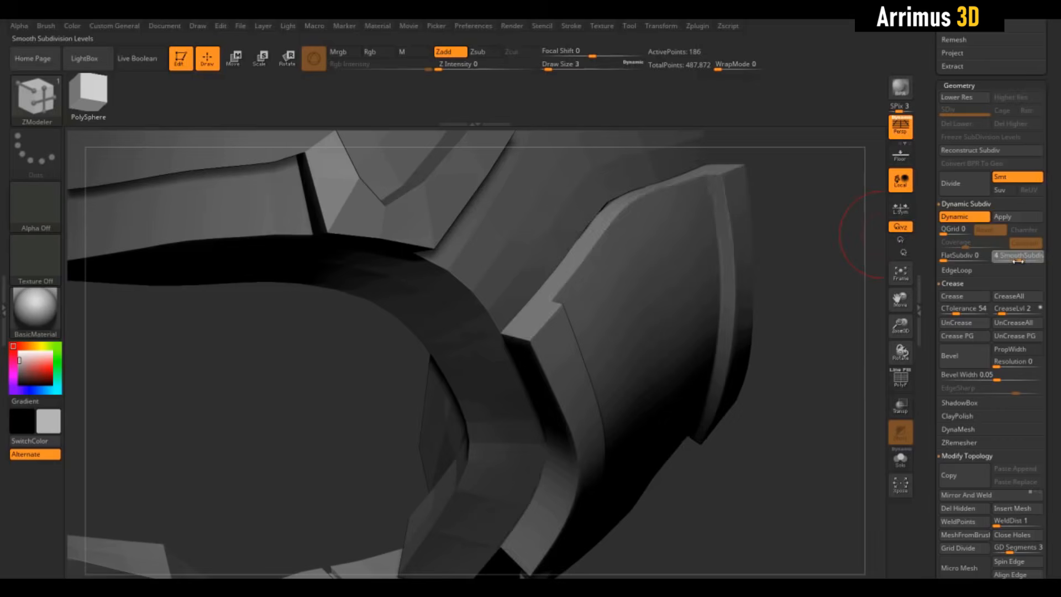
pyautogui.moveTo(808, 306)
pyautogui.mouseDown()
pyautogui.moveTo(772, 282)
pyautogui.moveTo(781, 329)
pyautogui.moveTo(798, 247)
pyautogui.moveTo(867, 189)
pyautogui.moveTo(867, 238)
pyautogui.mouseUp()
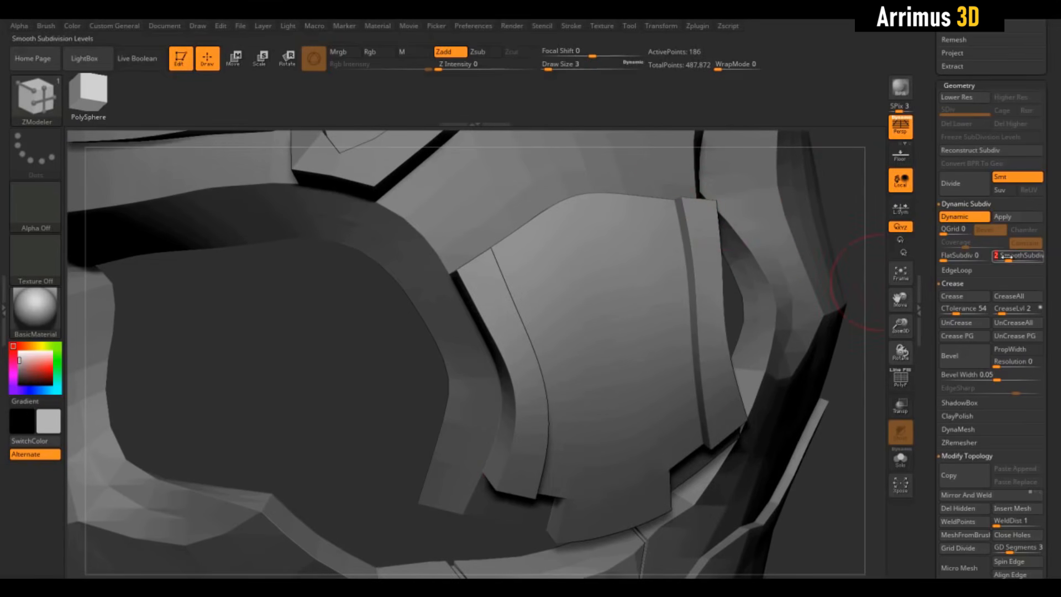
# - Adjust the nose panel's SmoothSubdiv level and QMesh the two middle polygons of the jaw piece's front-edge strip into a tab
pyautogui.moveTo(1005, 256); pyautogui.dragTo(1019, 259)
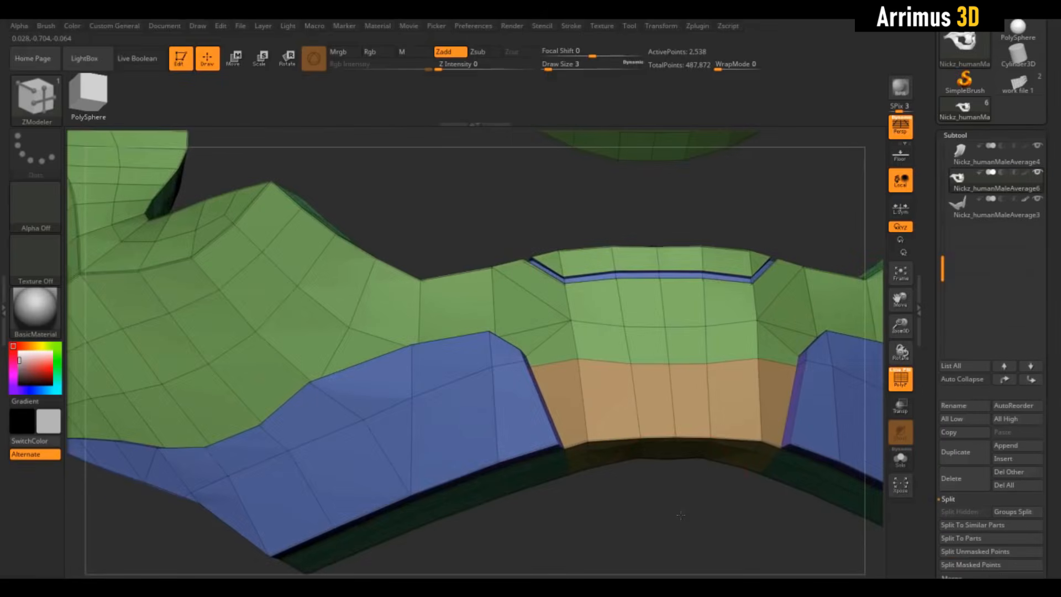
pyautogui.moveTo(685, 486)
pyautogui.mouseDown()
pyautogui.moveTo(653, 429)
pyautogui.moveTo(661, 413)
pyautogui.moveTo(654, 330)
pyautogui.mouseUp()
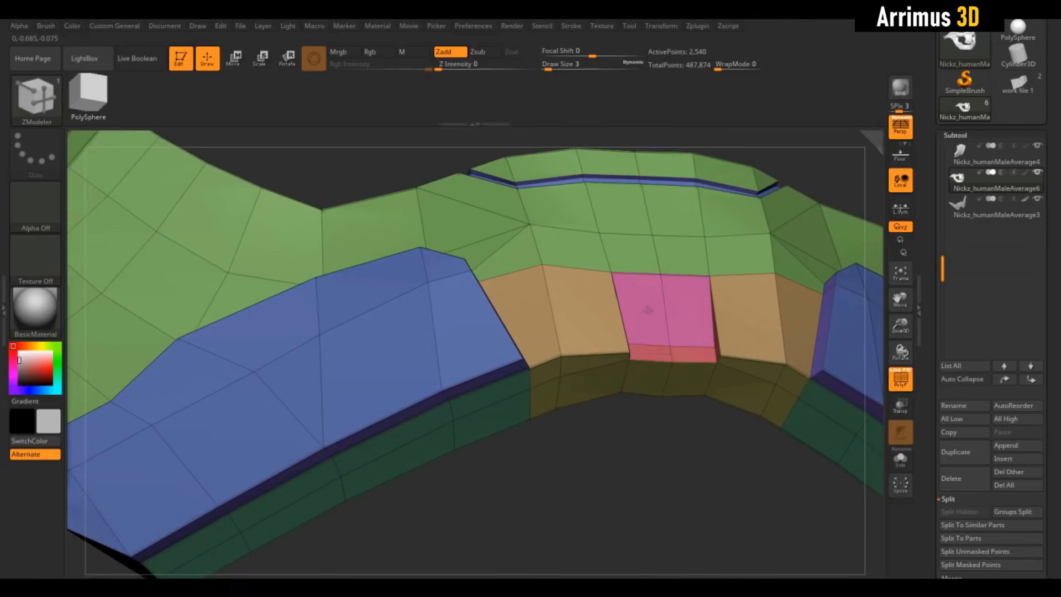
pyautogui.moveTo(626, 491); pyautogui.dragTo(624, 515)
pyautogui.hotkey('shift', 'f')
pyautogui.press('d')
pyautogui.moveTo(663, 470); pyautogui.dragTo(689, 457)
pyautogui.hotkey('shift', 'd')
pyautogui.hotkey('shift', 'f')
# - Set the ZModeler edge action to Crease, reduce the draw size to 1 and check the middle tab with Dynamic Subdiv
pyautogui.moveTo(625, 398); pyautogui.dragTo(671, 455)
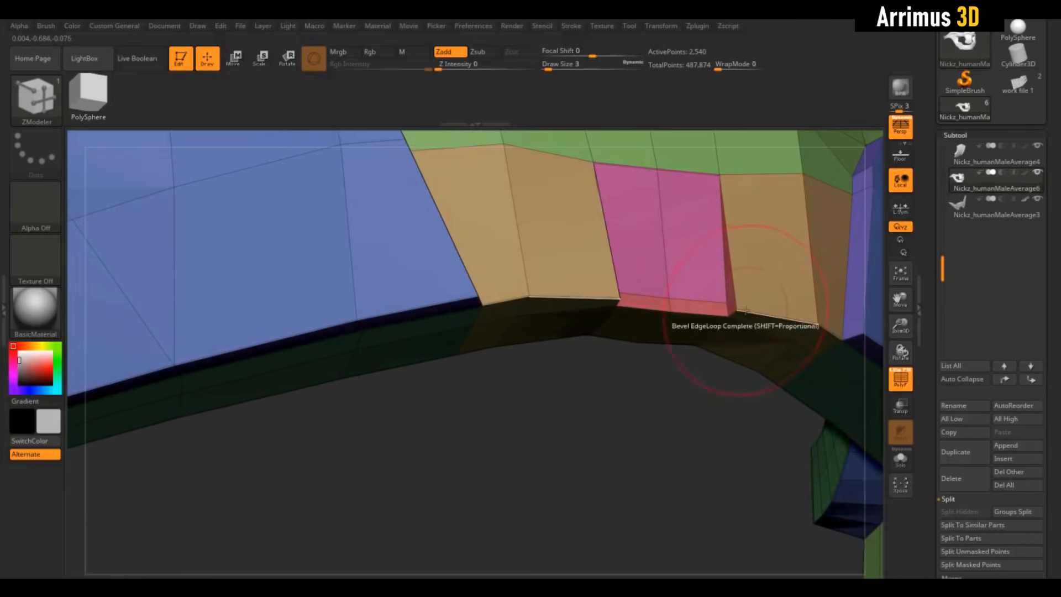
pyautogui.press('space')
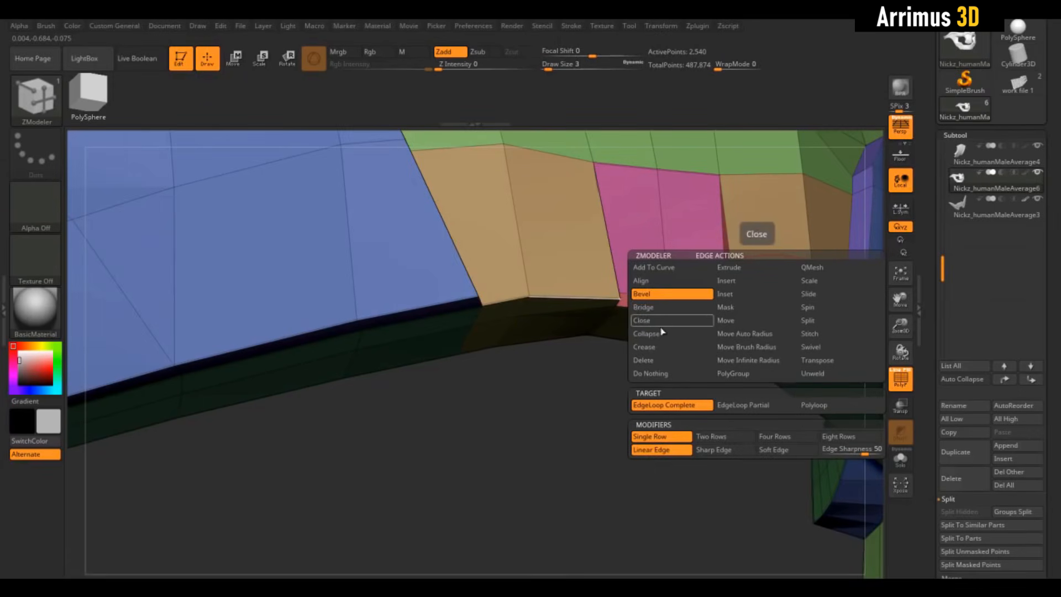
pyautogui.click(644, 346)
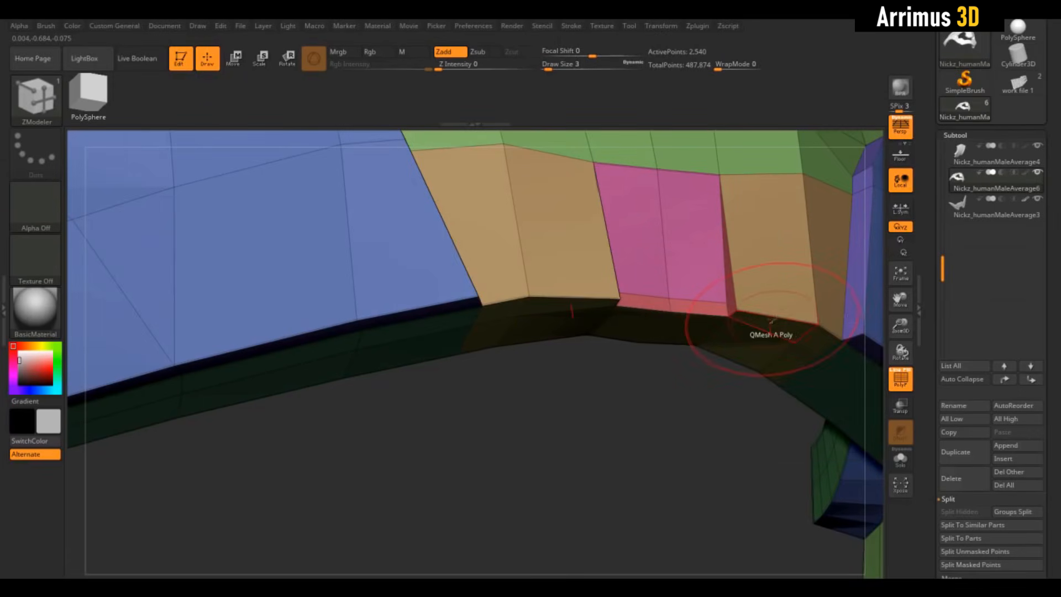
pyautogui.press('s')
pyautogui.moveTo(771, 320); pyautogui.dragTo(766, 318)
pyautogui.moveTo(701, 391)
pyautogui.mouseDown()
pyautogui.moveTo(682, 419)
pyautogui.moveTo(633, 426)
pyautogui.mouseUp()
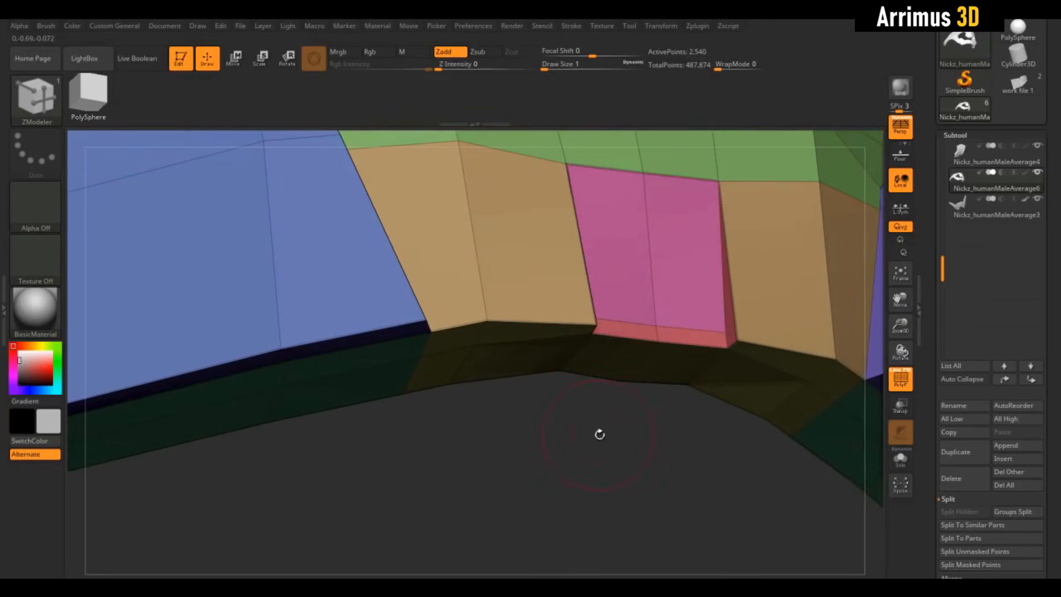
pyautogui.press('d')
pyautogui.press('shift')
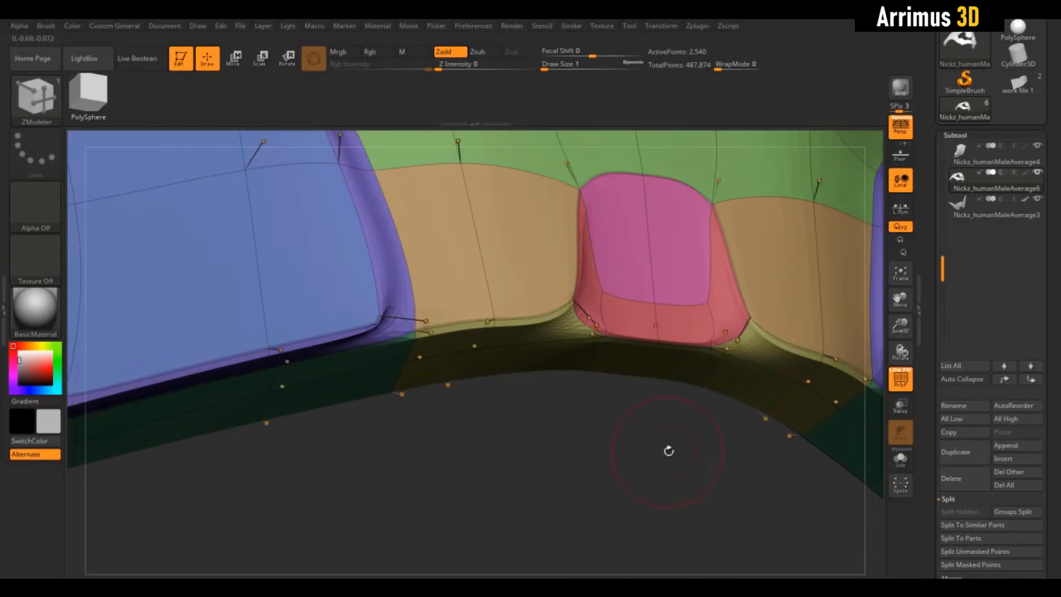
pyautogui.hotkey('shift', 'd')
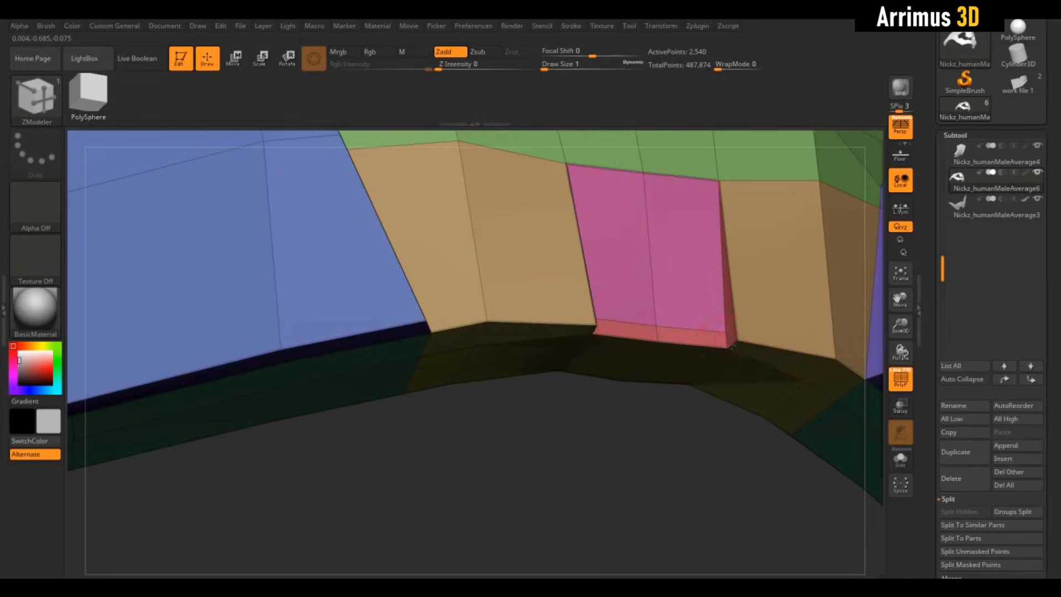
# - Crease the edges around the jaw piece's middle tab and preview the smoothed shape
pyautogui.press('d')
pyautogui.hotkey('shift', 'f')
pyautogui.moveTo(685, 459)
pyautogui.mouseDown()
pyautogui.moveTo(663, 470)
pyautogui.moveTo(637, 456)
pyautogui.moveTo(702, 390)
pyautogui.moveTo(678, 429)
pyautogui.moveTo(682, 464)
pyautogui.moveTo(688, 451)
pyautogui.moveTo(699, 455)
pyautogui.mouseUp()
pyautogui.hotkey('shift', 'd')
pyautogui.hotkey('shift', 'f')
pyautogui.press('space')
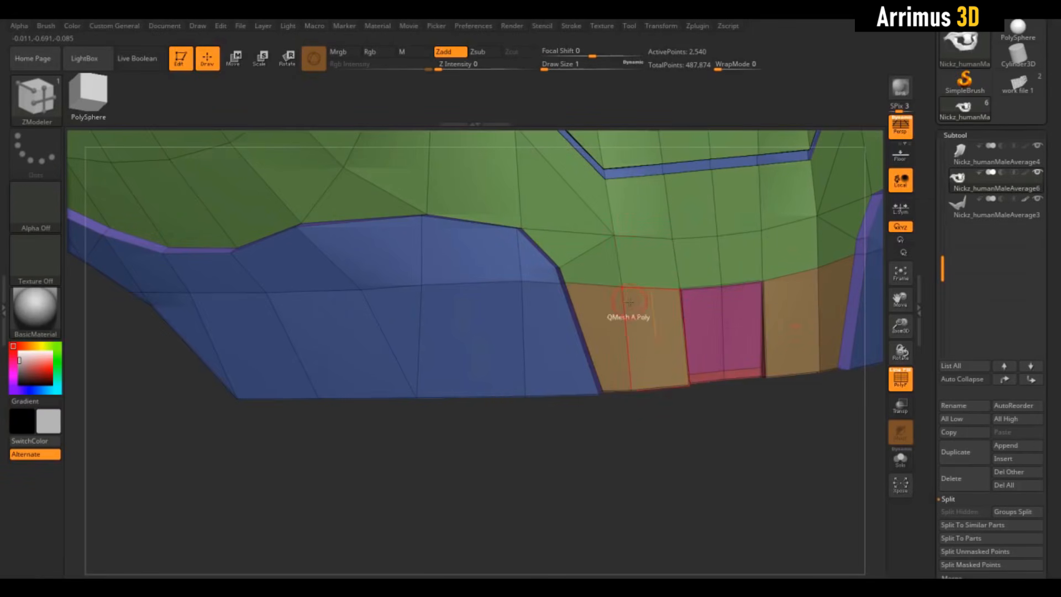
pyautogui.moveTo(680, 443)
pyautogui.mouseDown()
pyautogui.moveTo(678, 421)
pyautogui.moveTo(665, 430)
pyautogui.mouseUp()
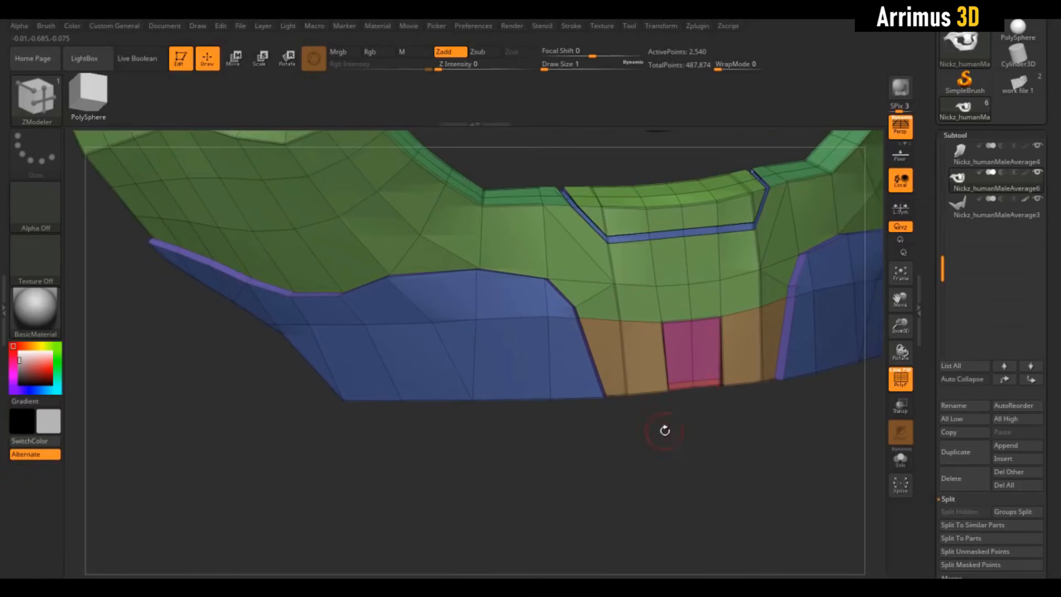
pyautogui.hotkey('shift', 'f')
pyautogui.hotkey('shift', 'd')
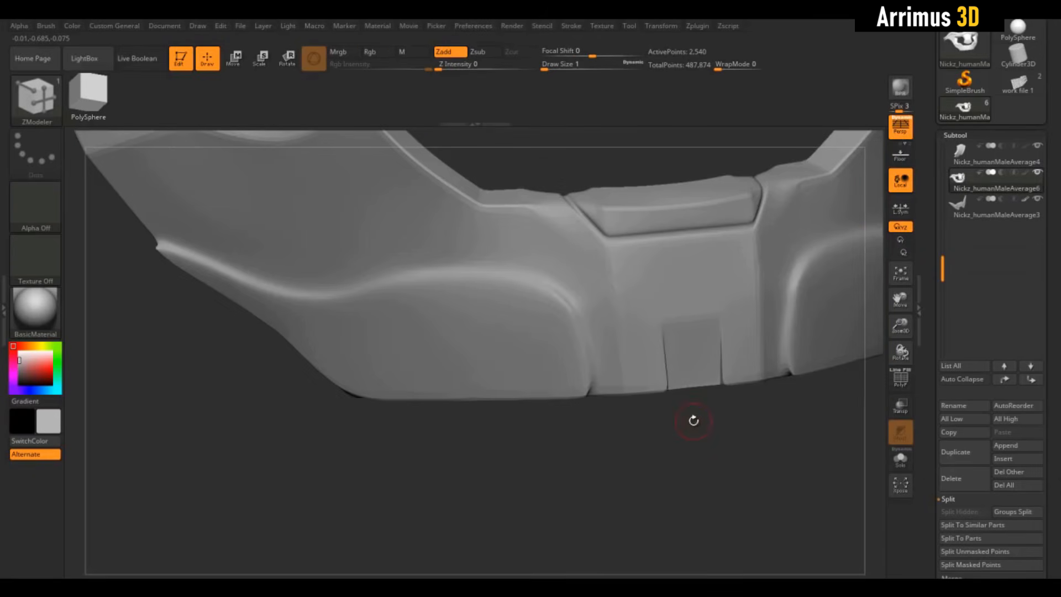
pyautogui.keyDown('alt'); pyautogui.moveTo(683, 473); pyautogui.dragTo(672, 422); pyautogui.keyUp('alt')
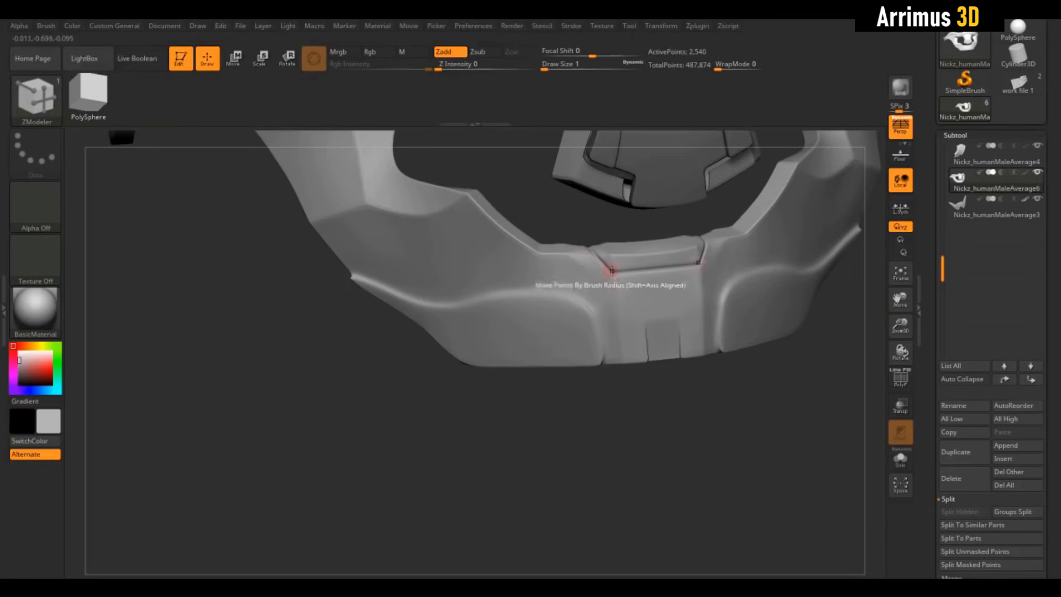
# - Set the jaw piece's SmoothSubdiv to 4, check the smoothed cheek area and return to the low-poly view with polyframe
pyautogui.moveTo(925, 399); pyautogui.dragTo(925, 269)
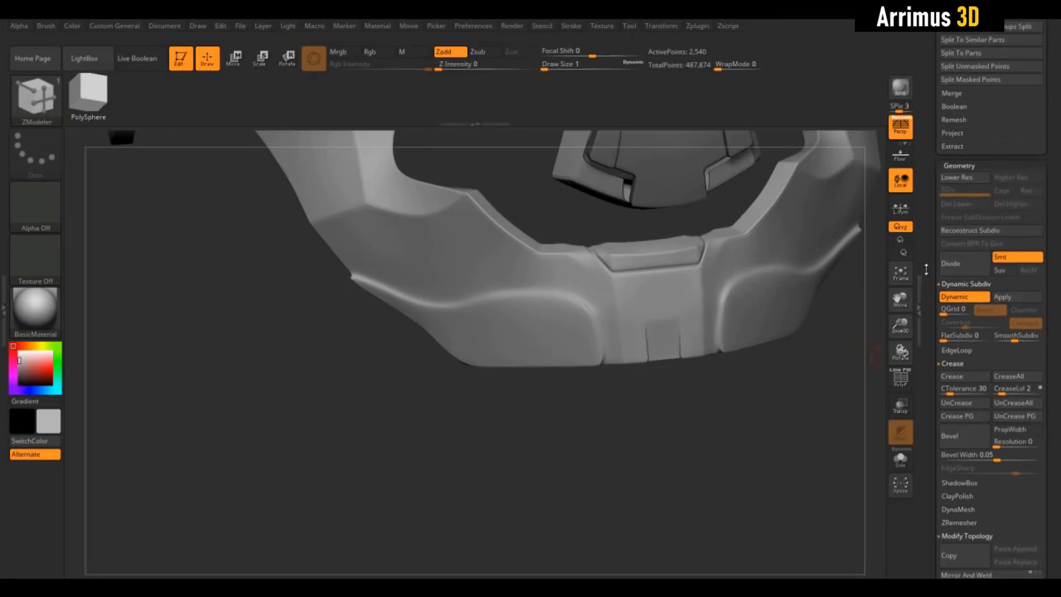
pyautogui.click(1016, 343)
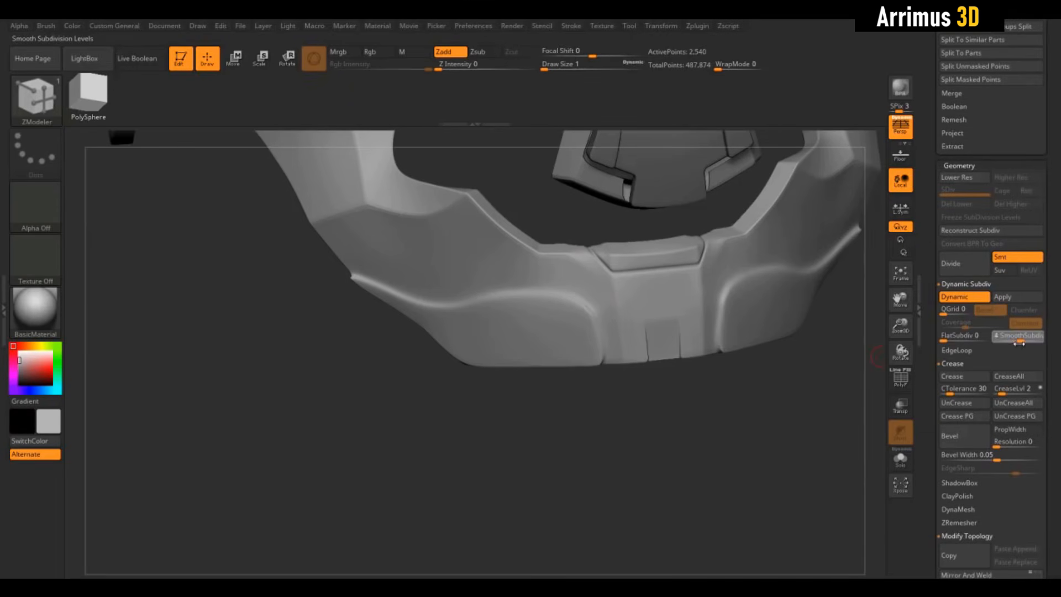
pyautogui.moveTo(575, 428); pyautogui.dragTo(680, 456)
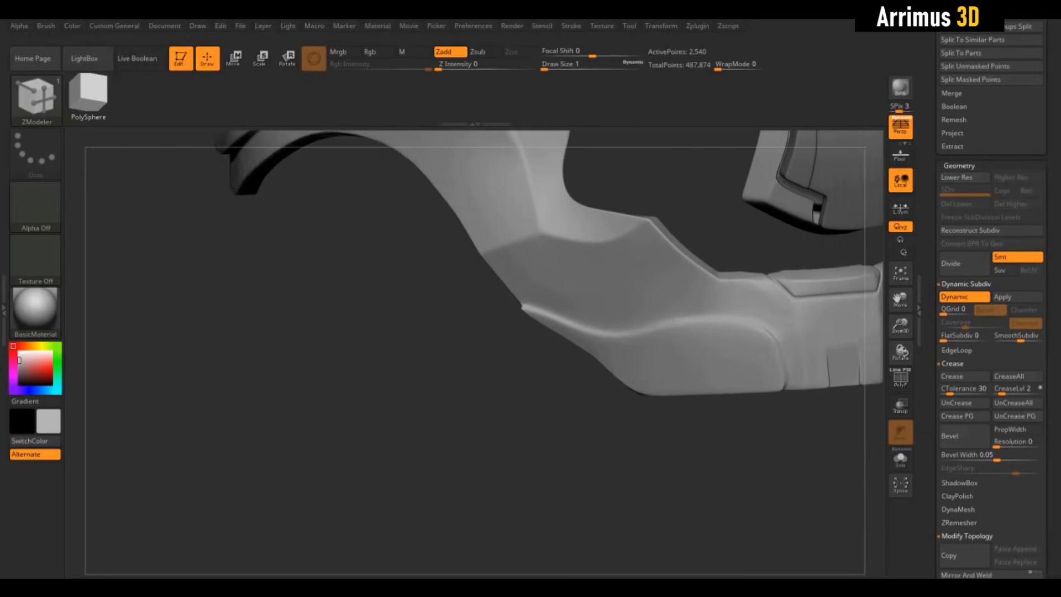
pyautogui.hotkey('shift', 'd')
pyautogui.hotkey('shift', 'f')
# - Set the ZModeler point action to Slide and slide an interior point of the green cheek area along the surface
pyautogui.keyDown('alt'); pyautogui.moveTo(719, 258); pyautogui.dragTo(716, 276); pyautogui.keyUp('alt')
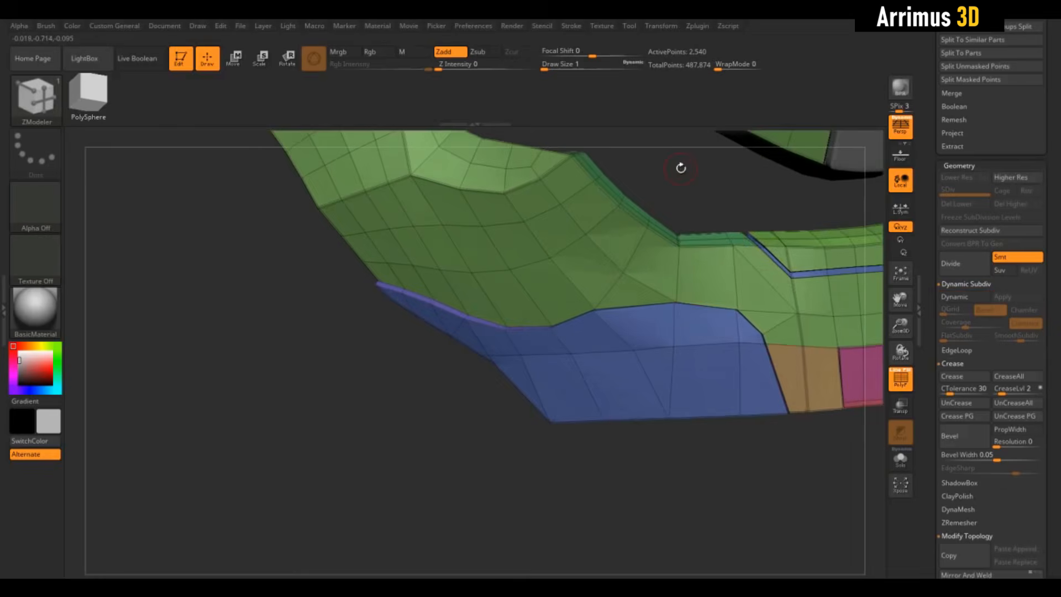
pyautogui.keyDown('alt'); pyautogui.moveTo(680, 165); pyautogui.dragTo(823, 248); pyautogui.keyUp('alt')
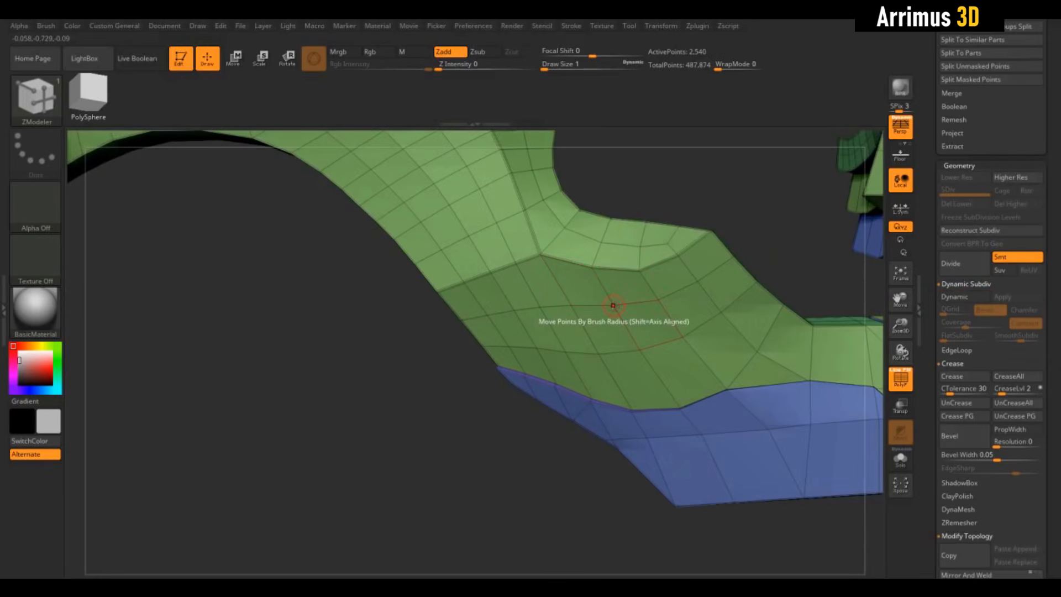
pyautogui.press('space')
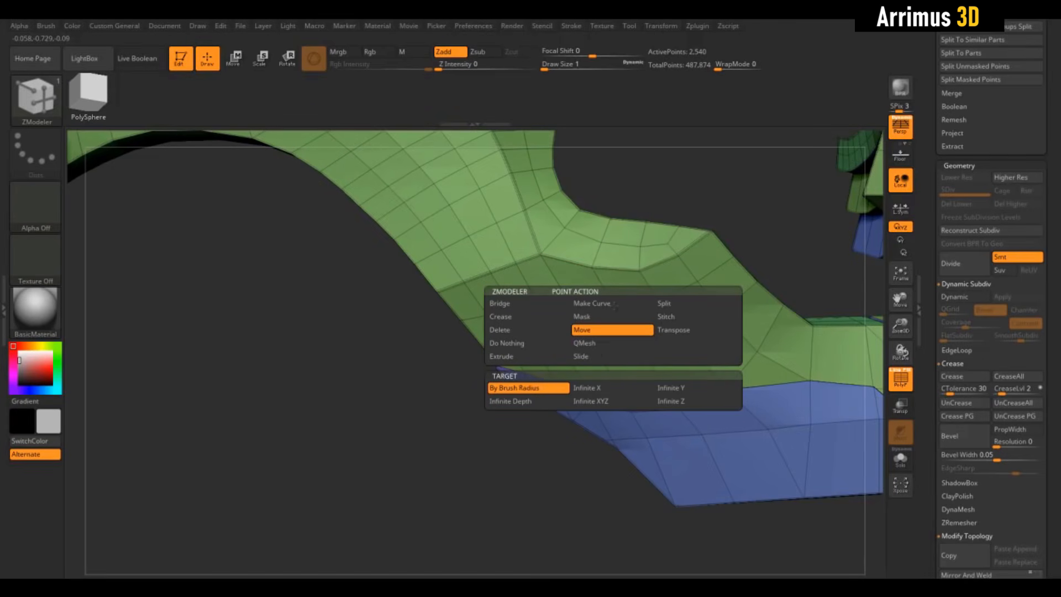
pyautogui.click(598, 356)
pyautogui.keyDown('alt'); pyautogui.moveTo(764, 201); pyautogui.dragTo(797, 215); pyautogui.keyUp('alt')
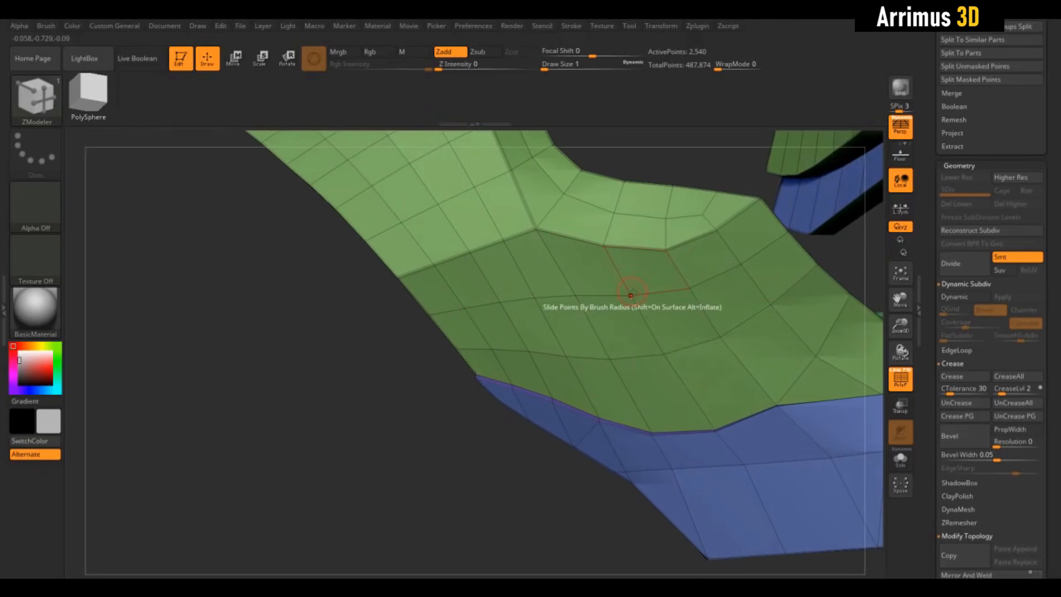
pyautogui.moveTo(630, 296); pyautogui.dragTo(647, 317)
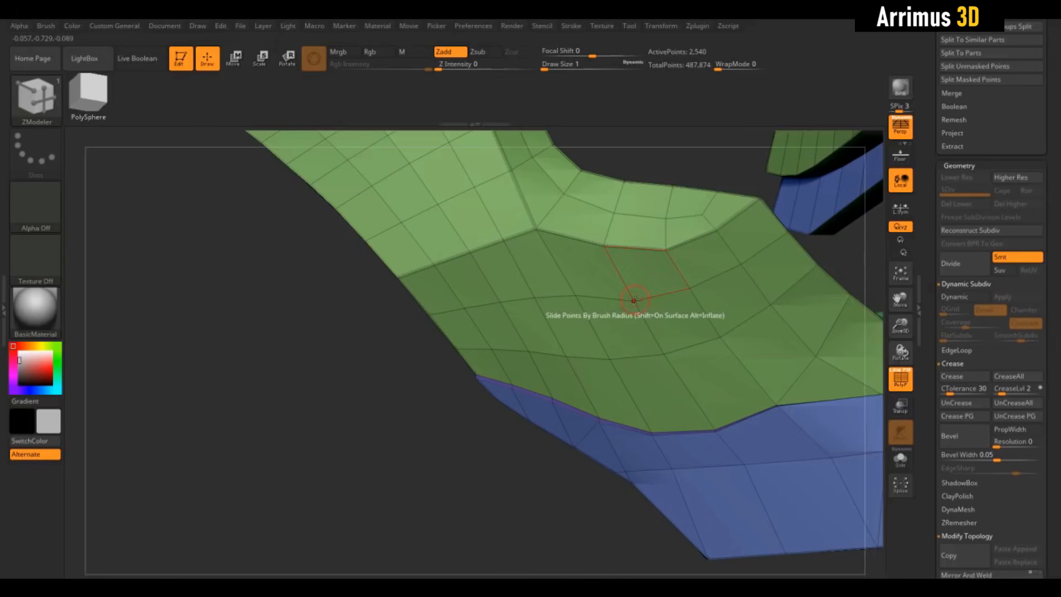
pyautogui.moveTo(634, 300); pyautogui.dragTo(611, 289)
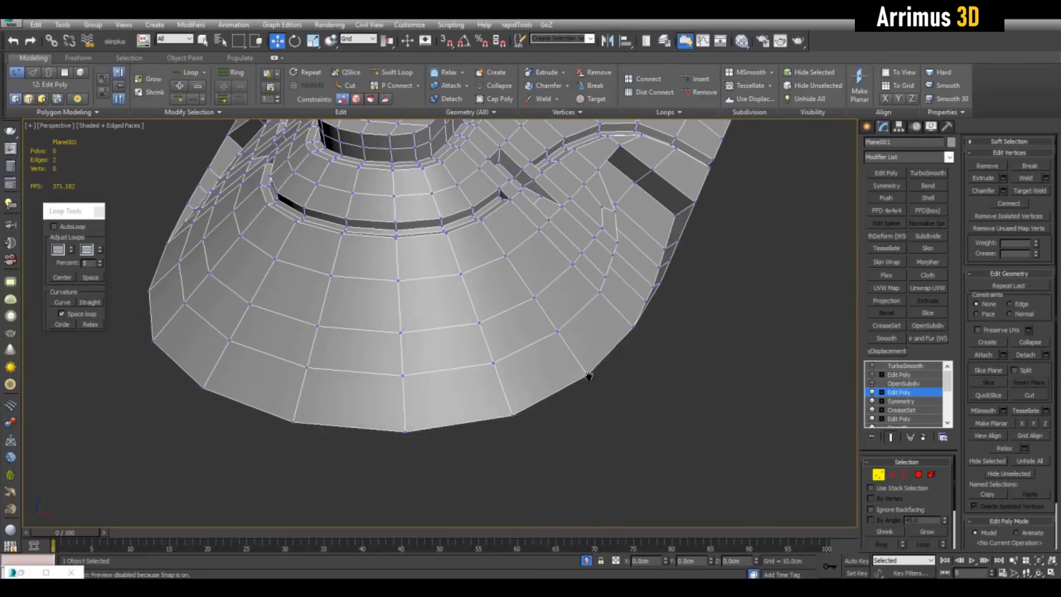
pyautogui.keyDown('alt'); pyautogui.moveTo(580, 379); pyautogui.dragTo(626, 338, button='middle'); pyautogui.keyUp('alt')
pyautogui.moveTo(669, 353); pyautogui.dragTo(671, 355)
# - Switch to 3ds Max and slide a vertex of the Plane001 mesh along its edges using the Edge constraint
pyautogui.moveTo(716, 350); pyautogui.dragTo(623, 362, button='middle')
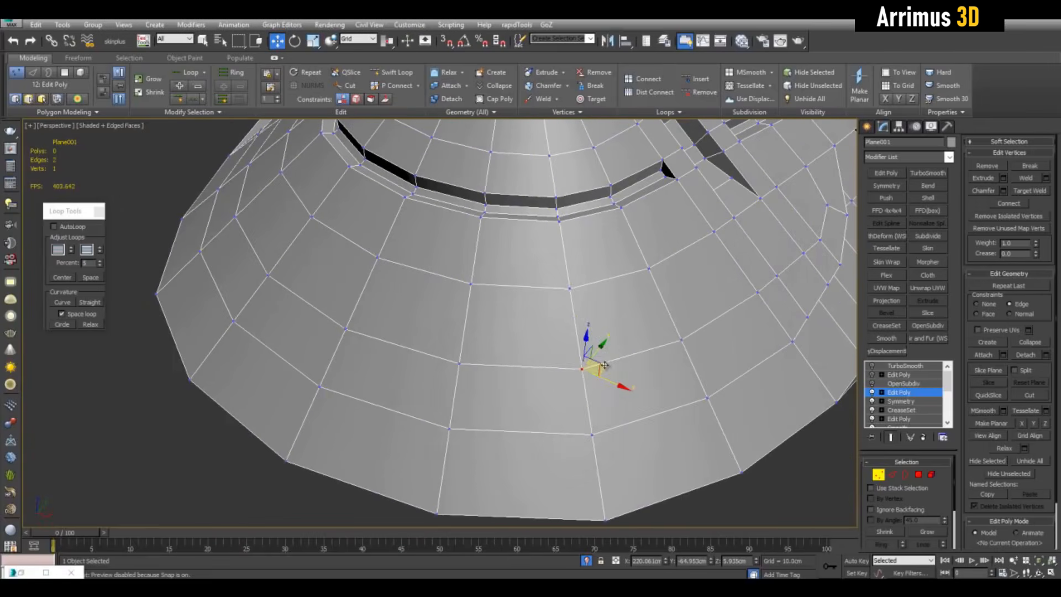
pyautogui.moveTo(605, 365)
pyautogui.mouseDown()
pyautogui.moveTo(601, 332)
pyautogui.moveTo(590, 378)
pyautogui.mouseUp()
pyautogui.rightClick(601, 353)
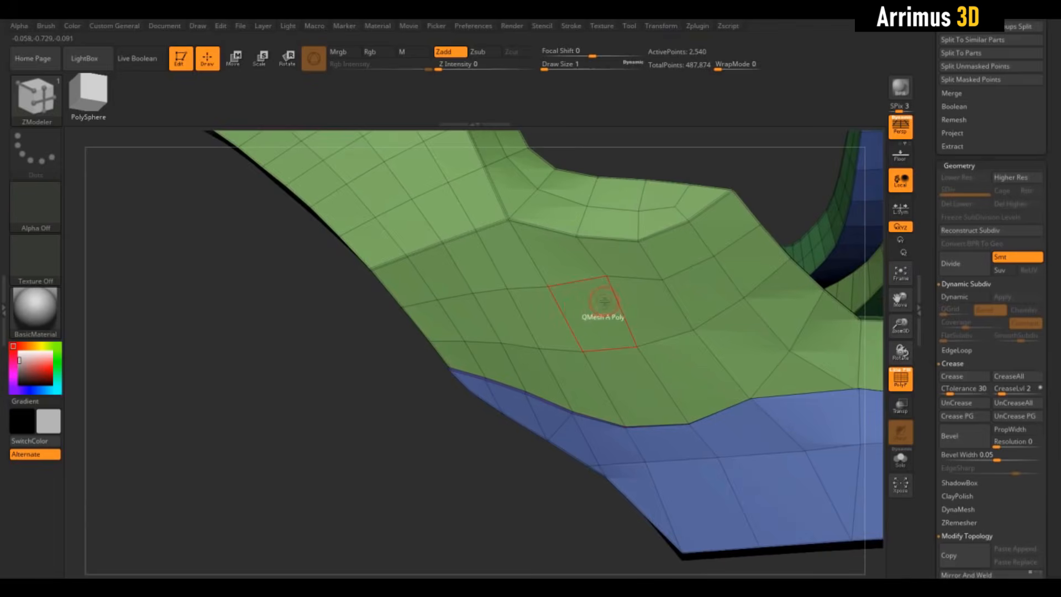
# - Set the polygon action to Inset, mark a three-by-four block of cheek polygons and try insetting each with Center And Border
pyautogui.press('space')
pyautogui.click(563, 215)
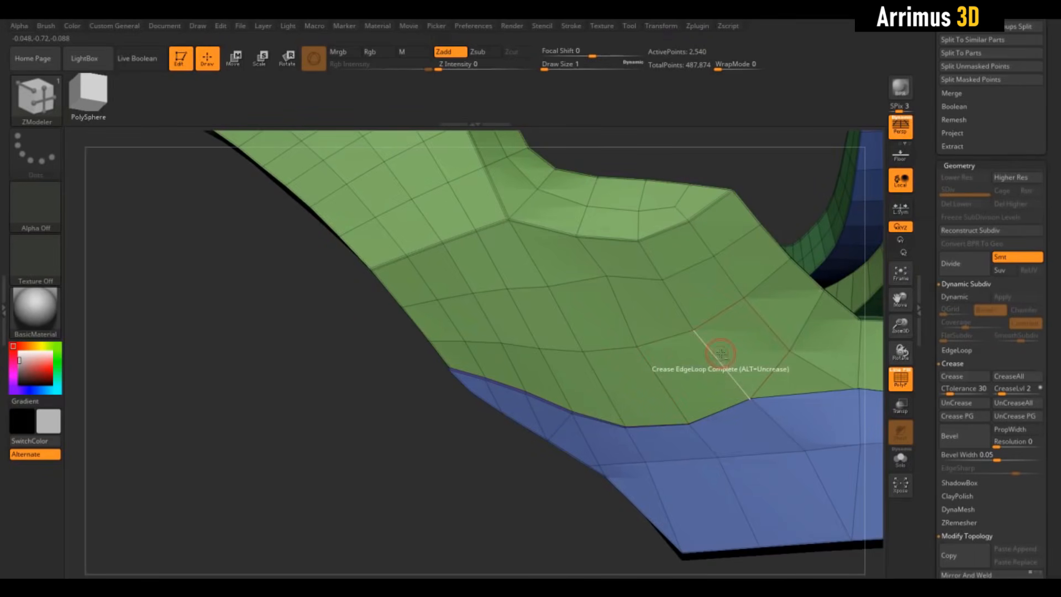
pyautogui.moveTo(703, 367)
pyautogui.keyDown('alt'); pyautogui.mouseDown()
pyautogui.moveTo(623, 379)
pyautogui.moveTo(526, 360)
pyautogui.moveTo(494, 285)
pyautogui.moveTo(599, 316)
pyautogui.moveTo(621, 286)
pyautogui.moveTo(609, 267)
pyautogui.moveTo(572, 280)
pyautogui.moveTo(580, 297)
pyautogui.mouseUp(); pyautogui.keyUp('alt')
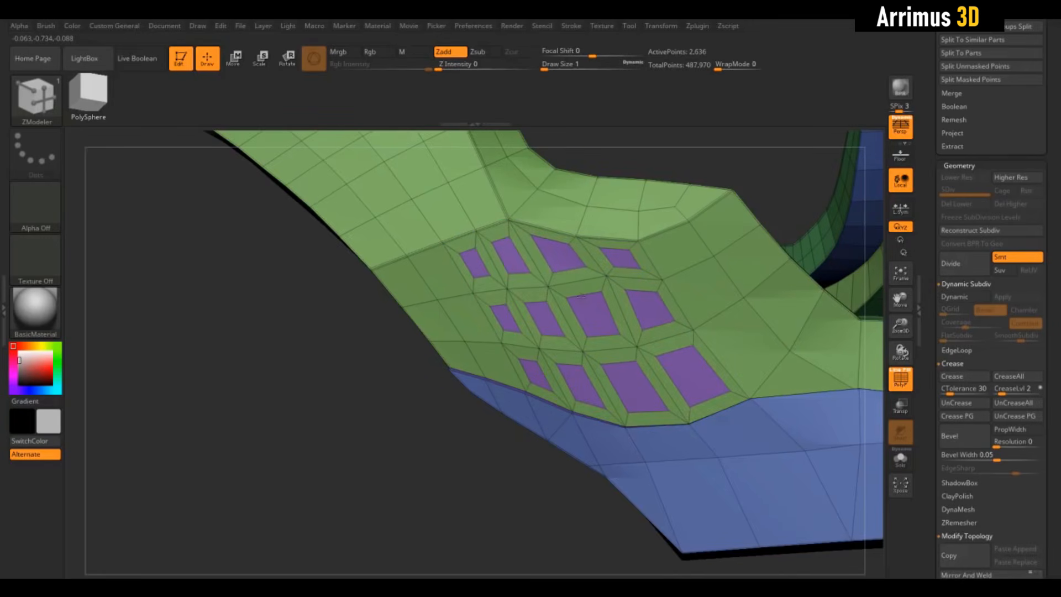
pyautogui.moveTo(426, 395)
pyautogui.mouseDown()
pyautogui.moveTo(511, 402)
pyautogui.moveTo(406, 399)
pyautogui.mouseUp()
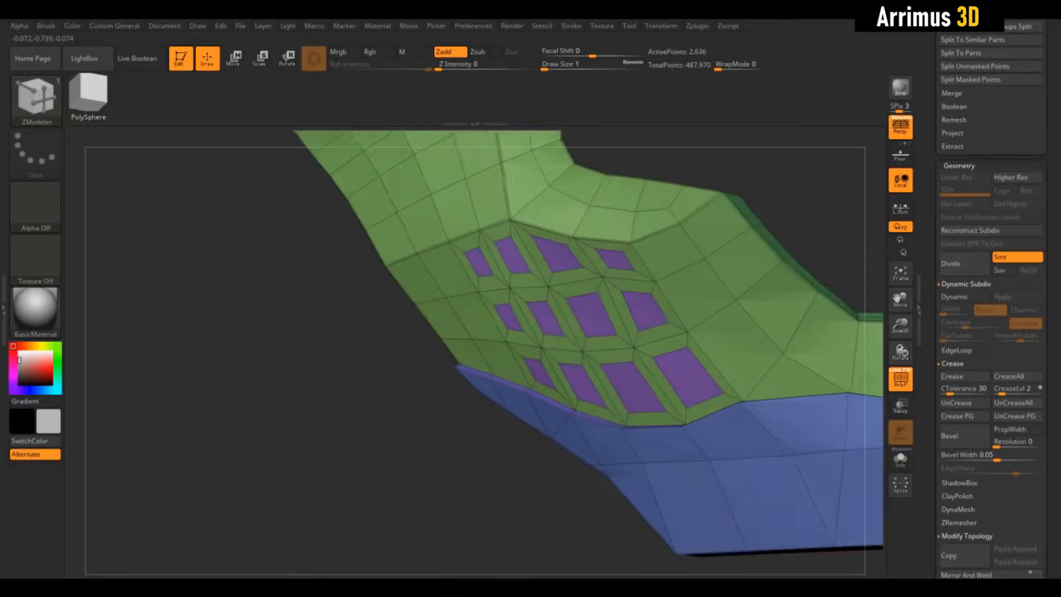
pyautogui.hotkey('ctrl', 'z')
# - Try the Border Only inset on each polygon of the marked cheek block and undo it
pyautogui.press('space')
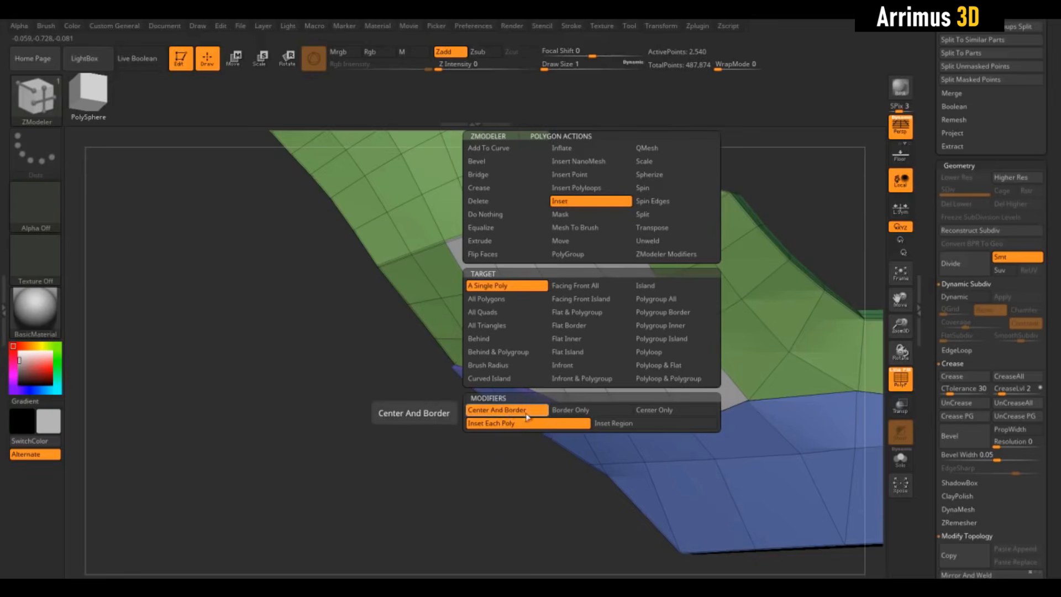
pyautogui.click(558, 410)
pyautogui.moveTo(603, 314); pyautogui.dragTo(598, 330)
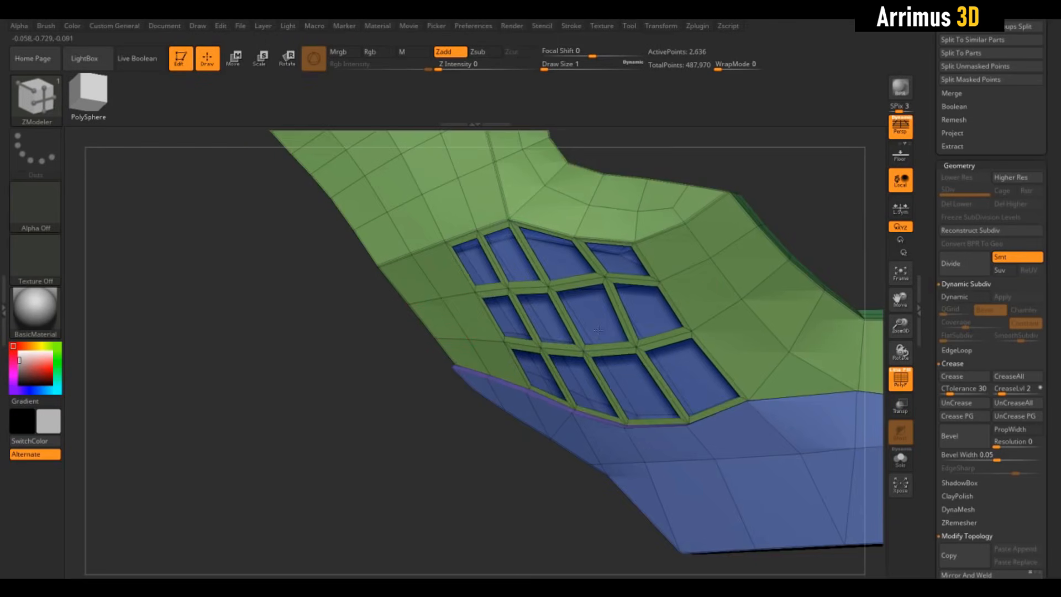
pyautogui.keyDown('ctrl'); pyautogui.moveTo(419, 452); pyautogui.dragTo(424, 496, button='right'); pyautogui.keyUp('ctrl')
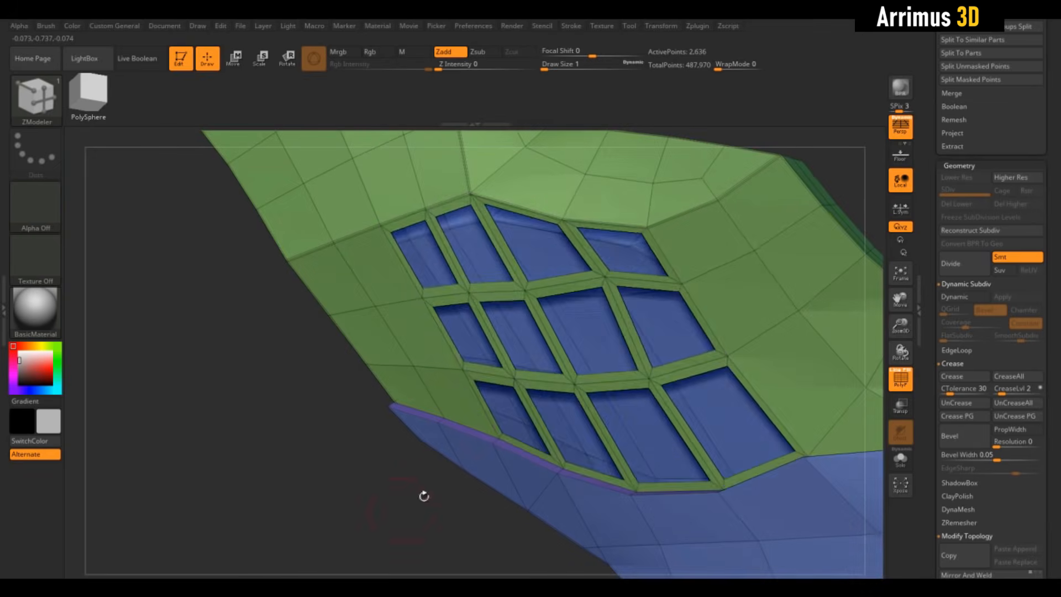
pyautogui.hotkey('ctrl', 'z')
# - Try the Center Only inset on each polygon of the marked cheek block and undo it
pyautogui.press('space')
pyautogui.click(640, 410)
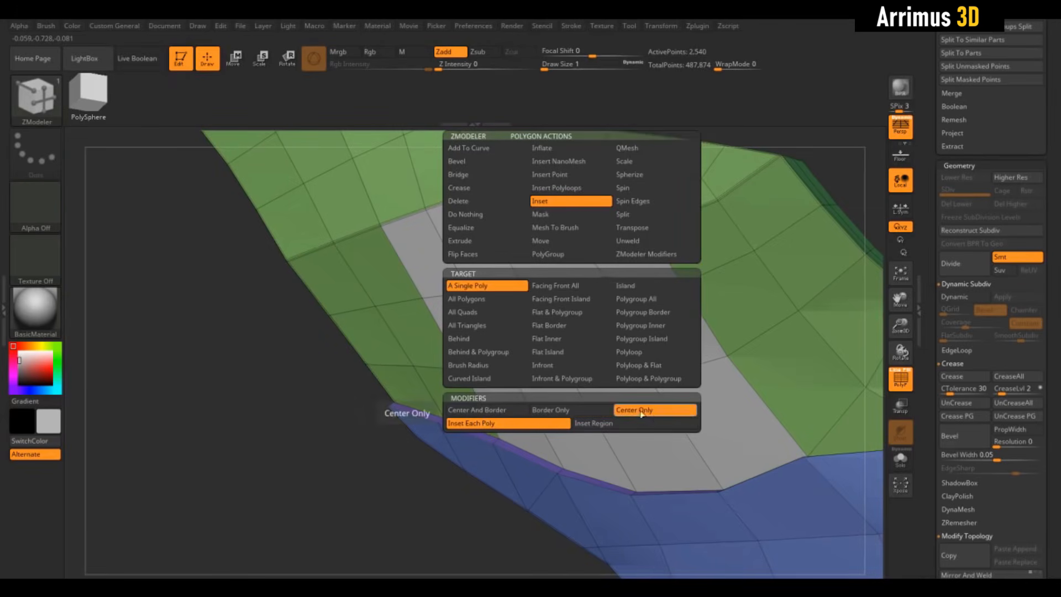
pyautogui.moveTo(596, 332); pyautogui.dragTo(597, 332)
pyautogui.click(596, 330)
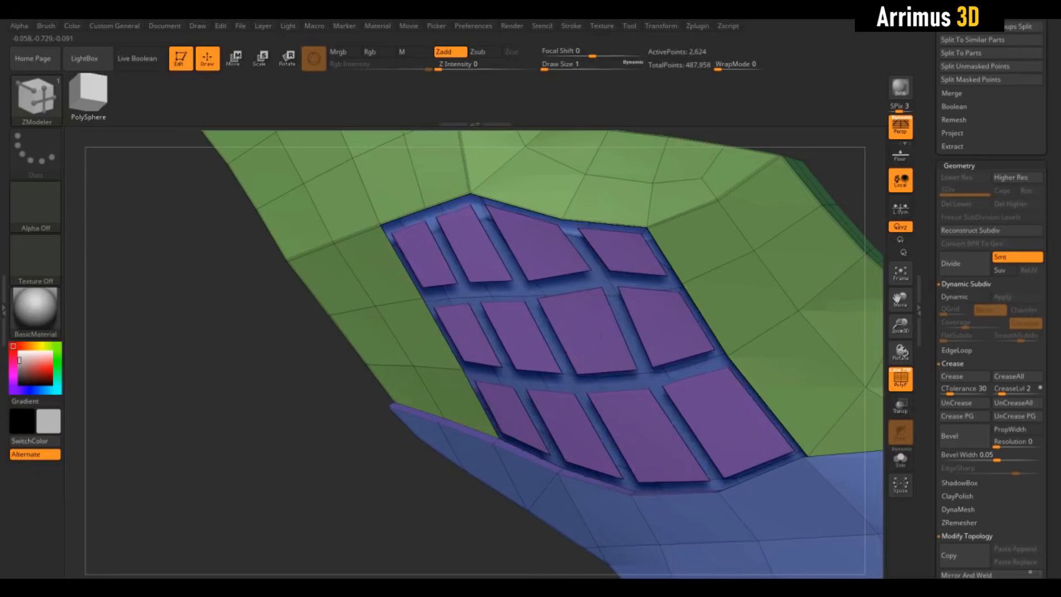
pyautogui.hotkey('ctrl', 'z')
# - Inset the marked cheek block as one region using the Center And Border and Inset Region modifiers
pyautogui.press('space')
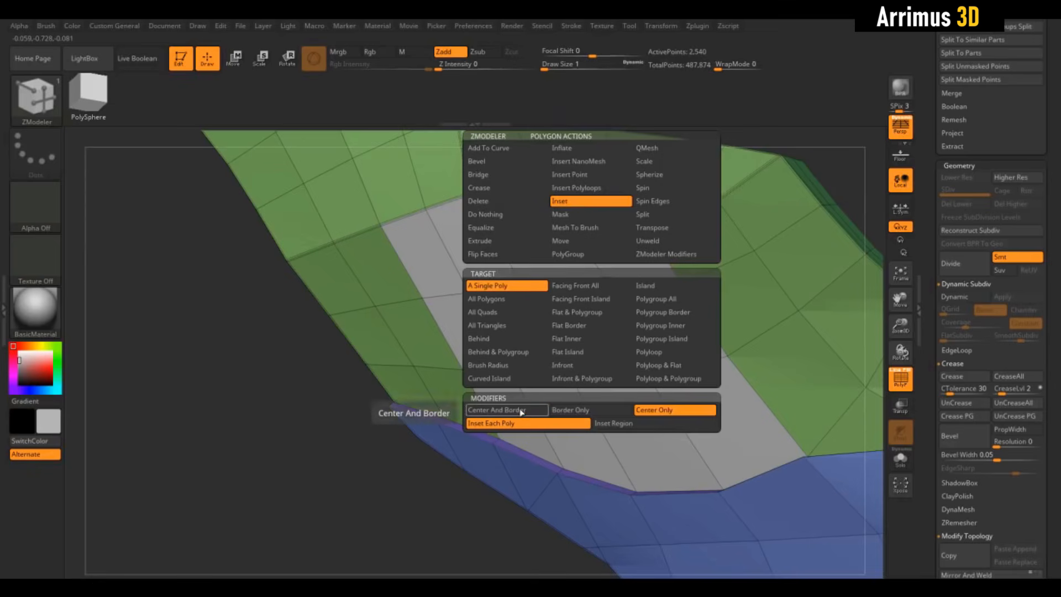
pyautogui.click(495, 410)
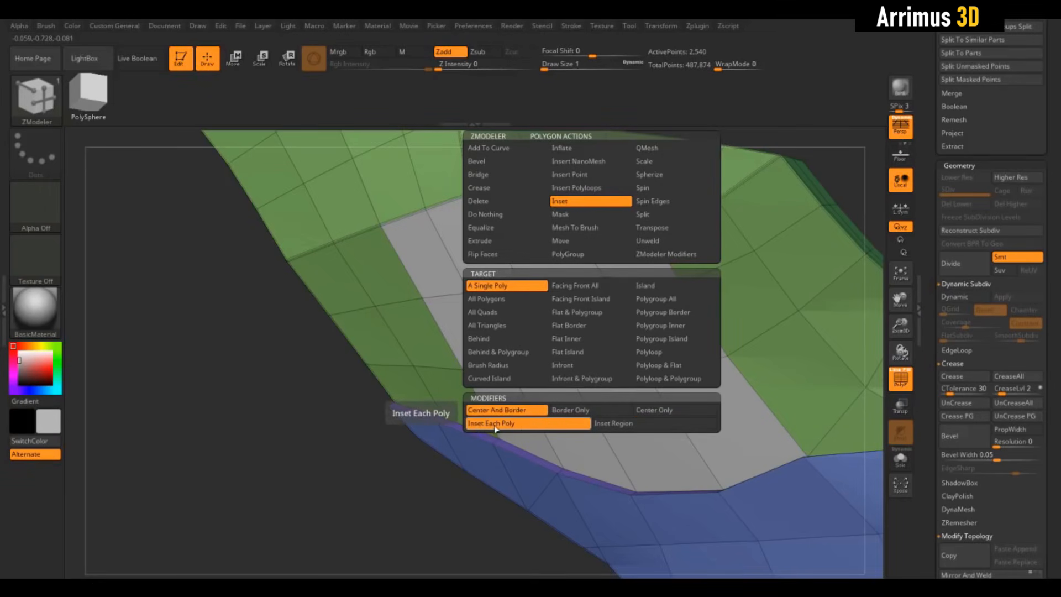
pyautogui.click(613, 423)
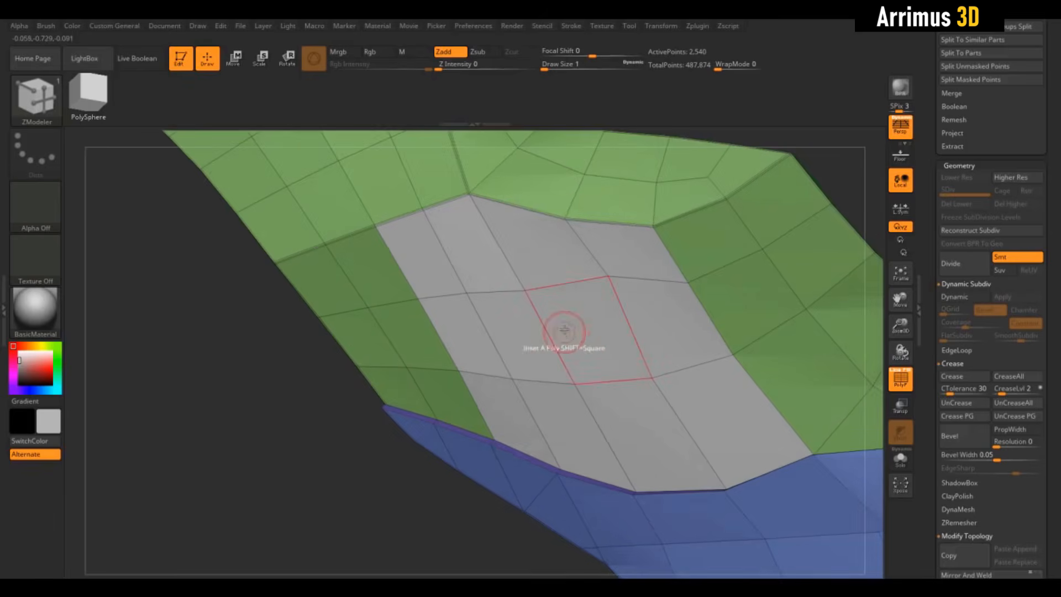
pyautogui.moveTo(569, 340); pyautogui.dragTo(587, 394)
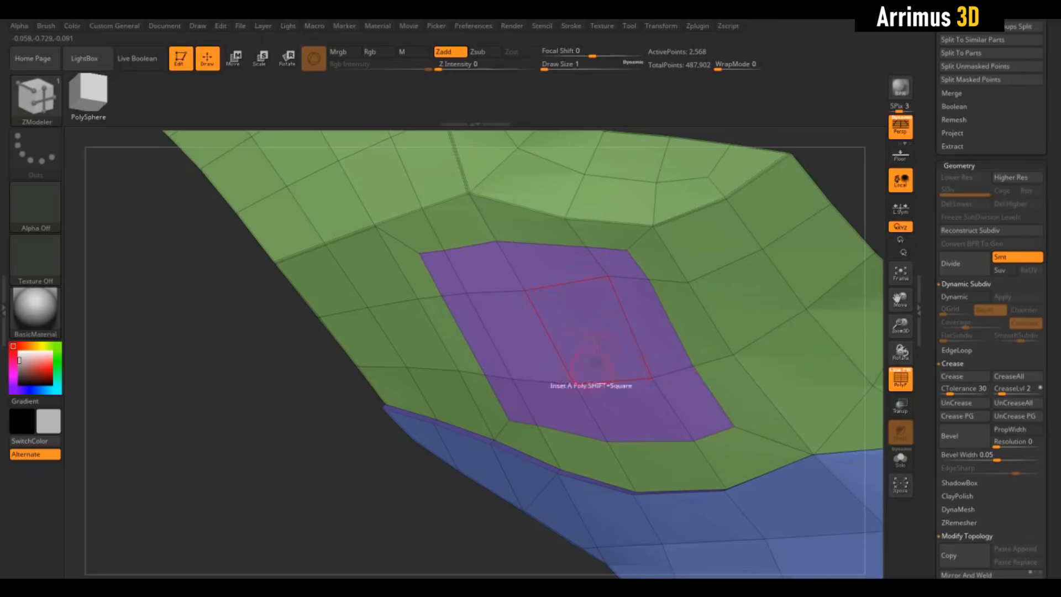
# - Slide the border points of the purple cheek polygroup by brush radius to round the block into an oval
pyautogui.press('space')
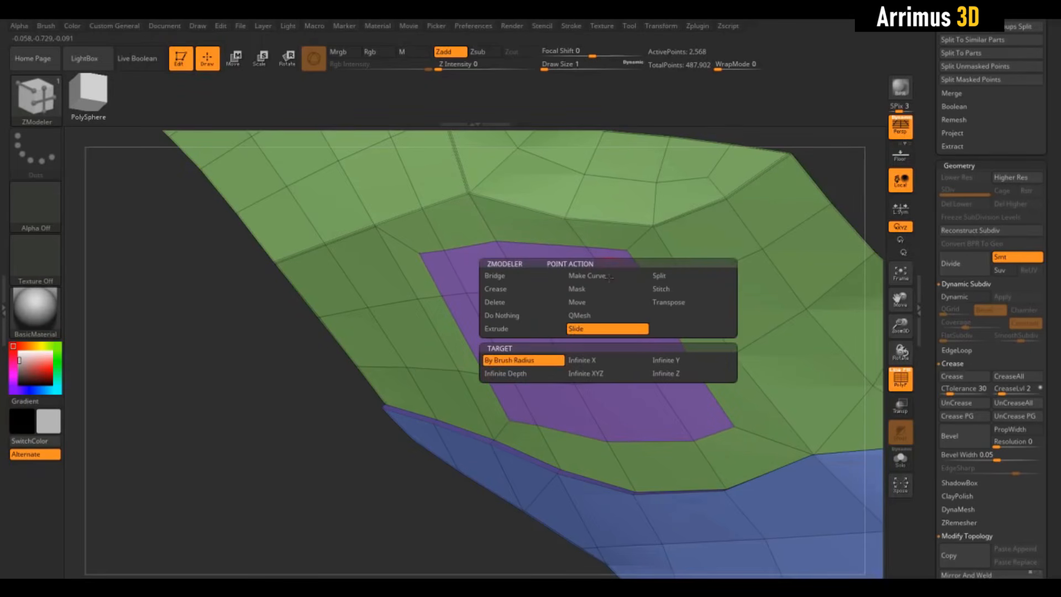
pyautogui.click(578, 330)
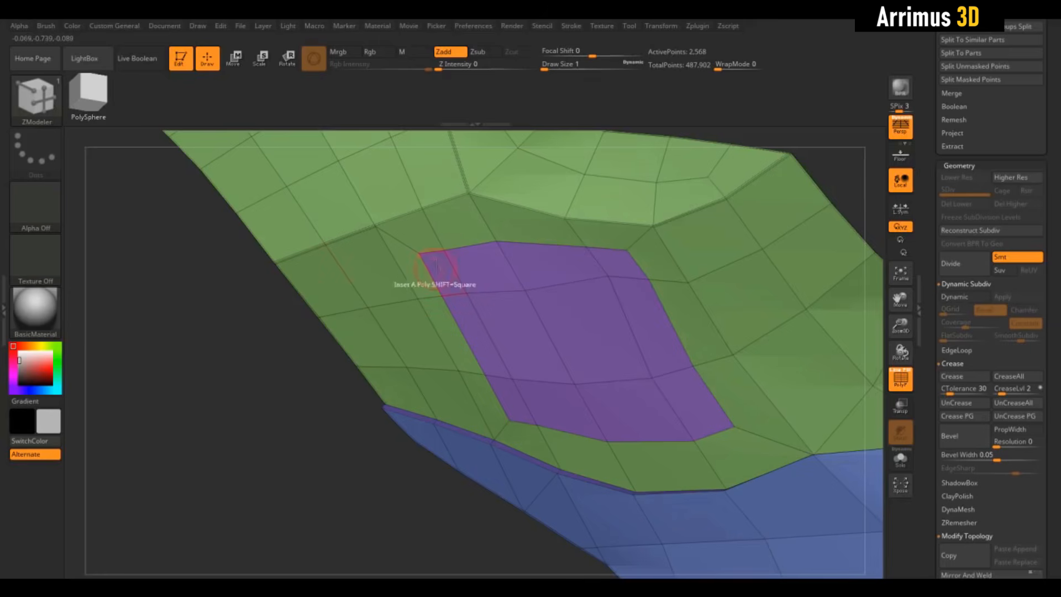
pyautogui.moveTo(419, 253); pyautogui.dragTo(429, 269)
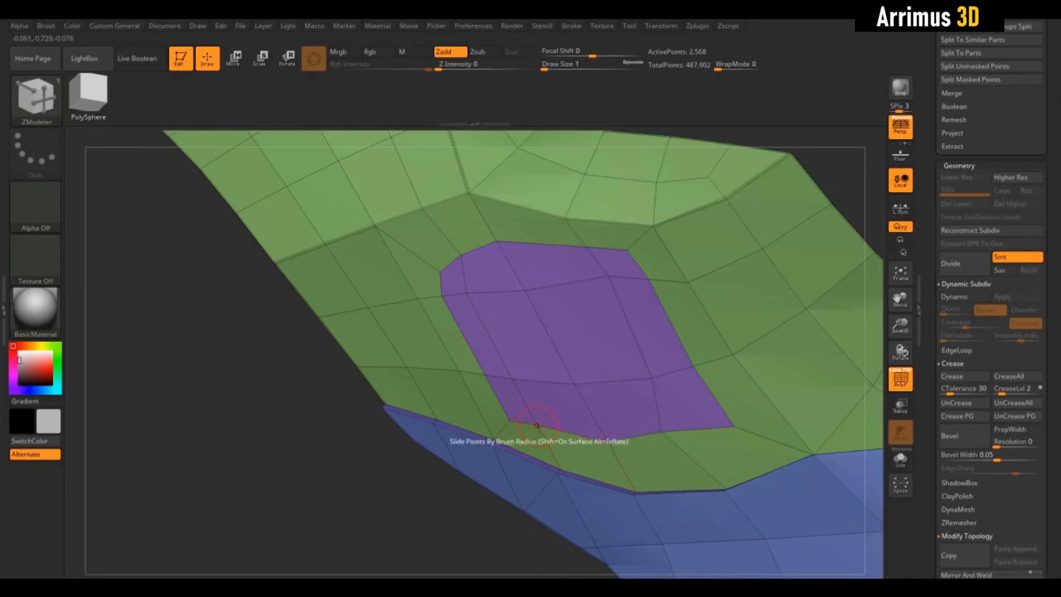
pyautogui.moveTo(537, 425); pyautogui.dragTo(486, 377)
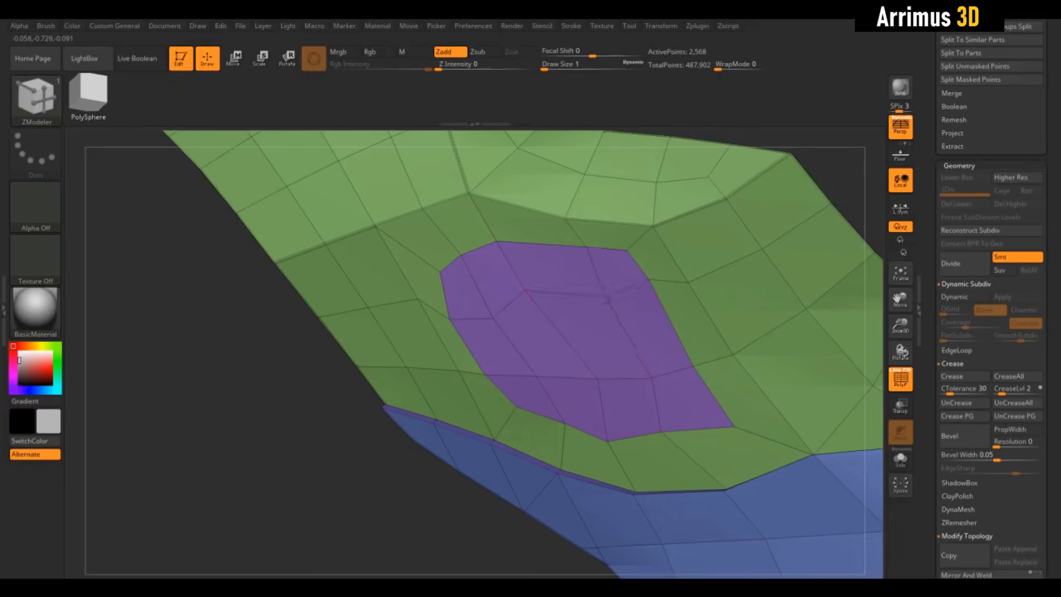
pyautogui.moveTo(496, 241); pyautogui.dragTo(520, 240)
pyautogui.moveTo(460, 255); pyautogui.dragTo(458, 283)
pyautogui.moveTo(627, 250); pyautogui.dragTo(670, 321)
pyautogui.moveTo(735, 426); pyautogui.dragTo(704, 418)
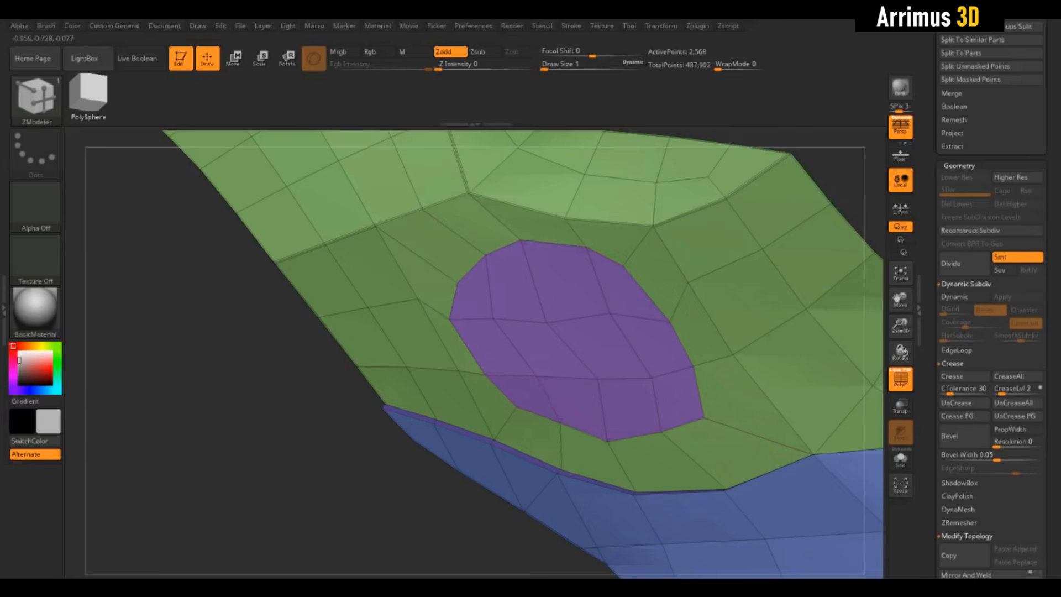
# - Inset the whole oval cheek polygroup as one region with the Polygroup Island target, leaving a thin rim around it
pyautogui.keyDown('alt'); pyautogui.moveTo(417, 478); pyautogui.dragTo(383, 421); pyautogui.keyUp('alt')
pyautogui.moveTo(360, 394); pyautogui.dragTo(376, 420)
pyautogui.click(572, 354)
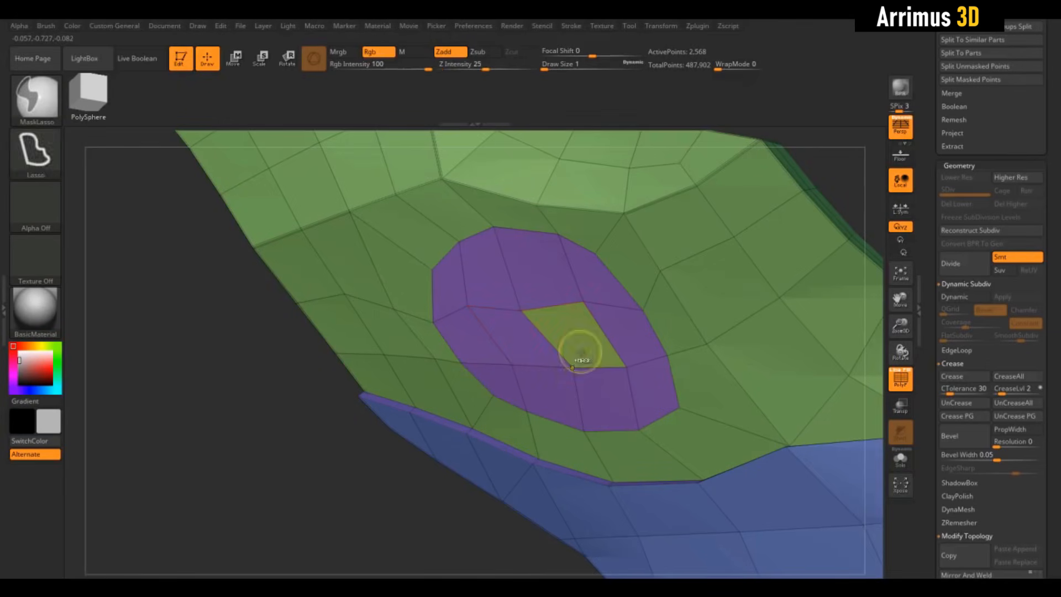
pyautogui.press('space')
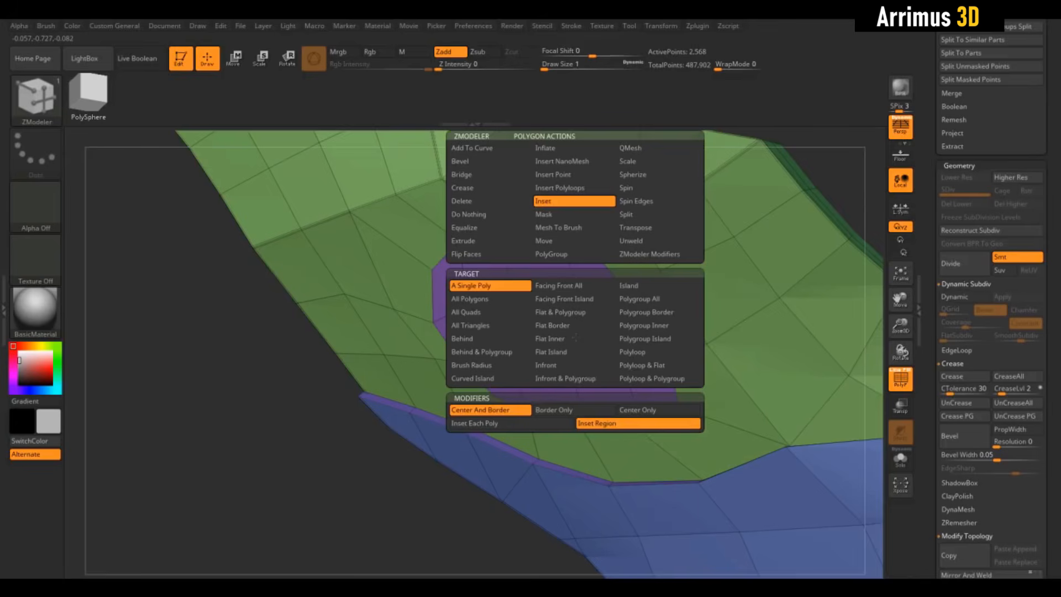
pyautogui.click(641, 338)
pyautogui.click(575, 345)
pyautogui.moveTo(575, 344); pyautogui.dragTo(576, 341)
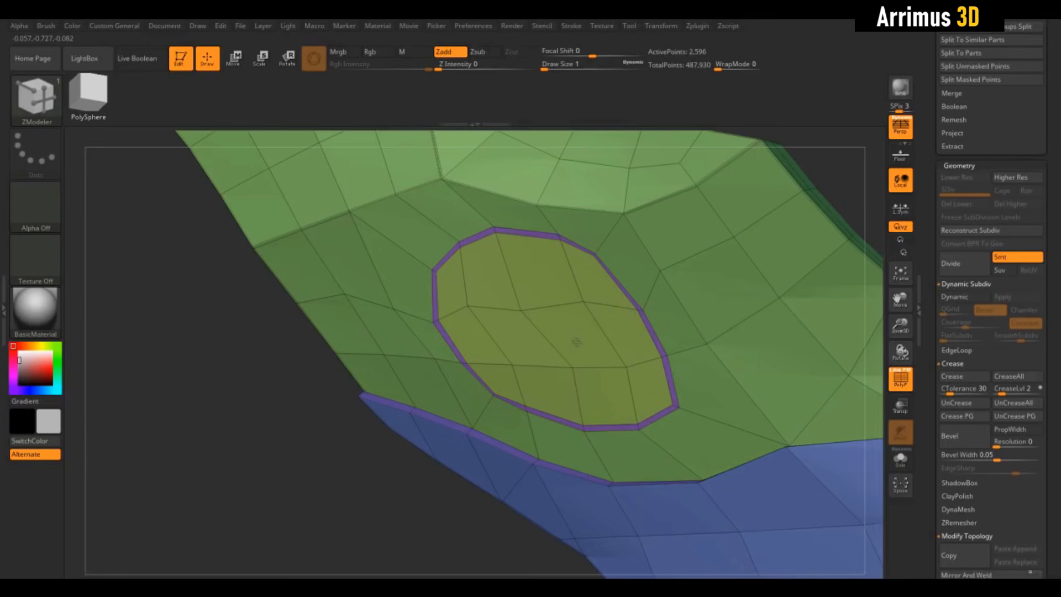
# - Set the polygon action to QMesh on Polygroup Island and push the oval's inner area into the cheek
pyautogui.press('space')
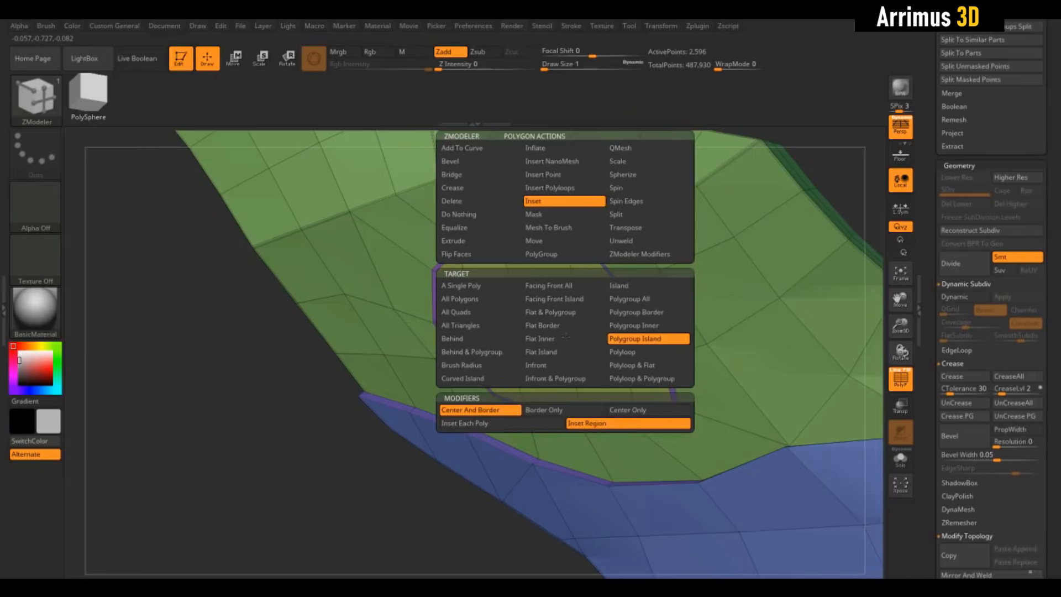
pyautogui.click(629, 155)
pyautogui.click(642, 341)
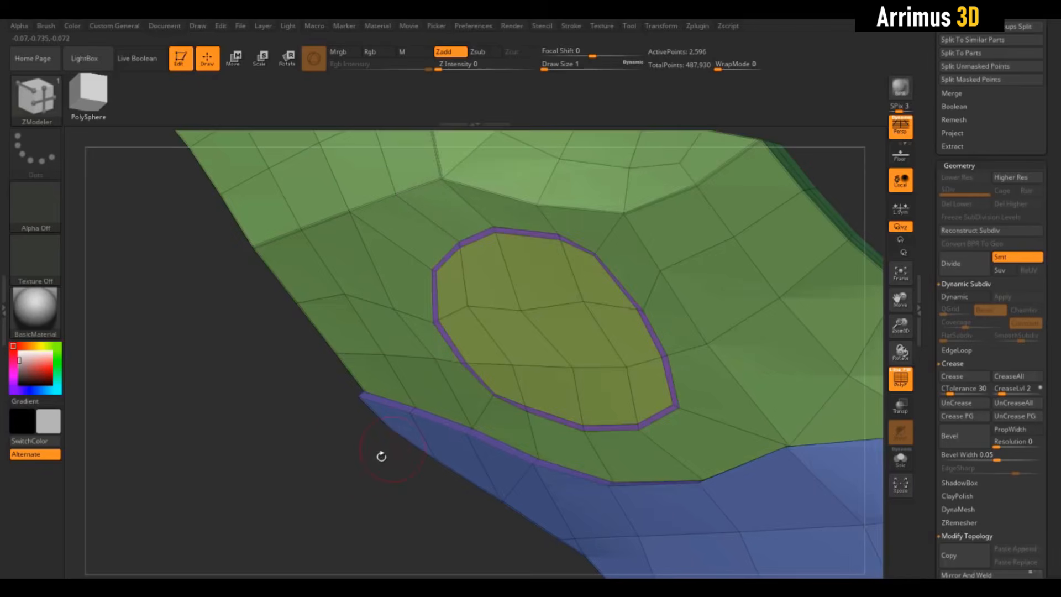
pyautogui.moveTo(458, 306); pyautogui.dragTo(450, 285)
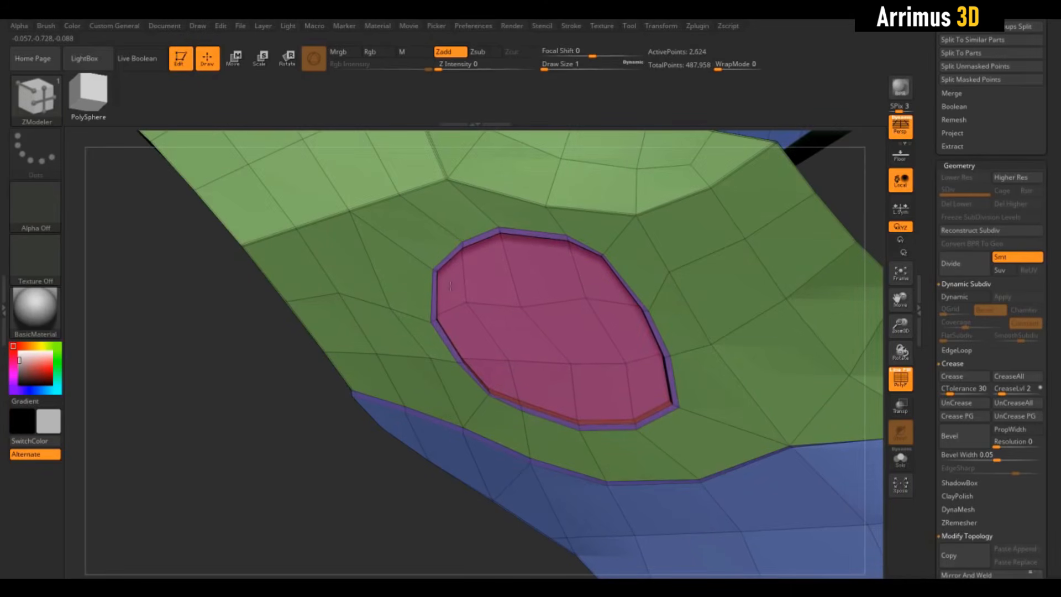
pyautogui.moveTo(463, 291); pyautogui.dragTo(493, 283, button='right')
# - Set the polygon action to Scale on Polygroup Island and try scaling the recess floor with Mesh Center, undoing the result
pyautogui.press('space')
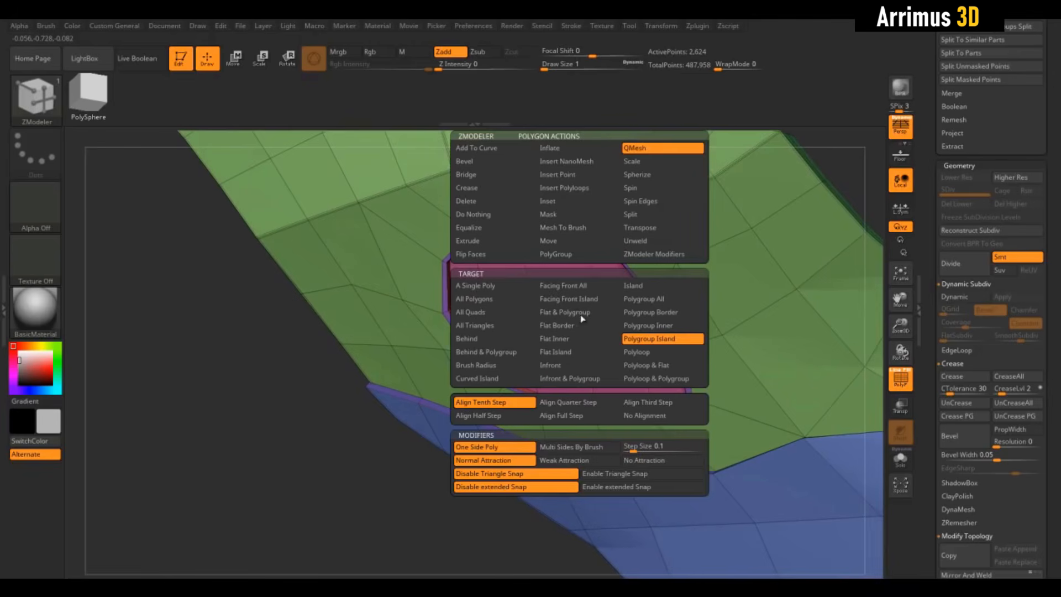
pyautogui.click(631, 161)
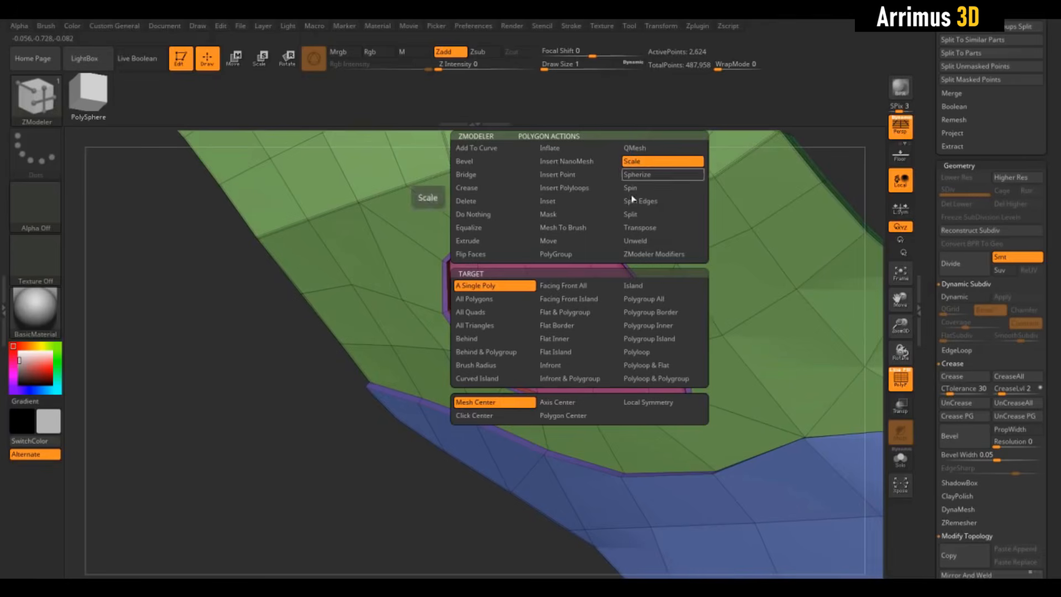
pyautogui.click(649, 338)
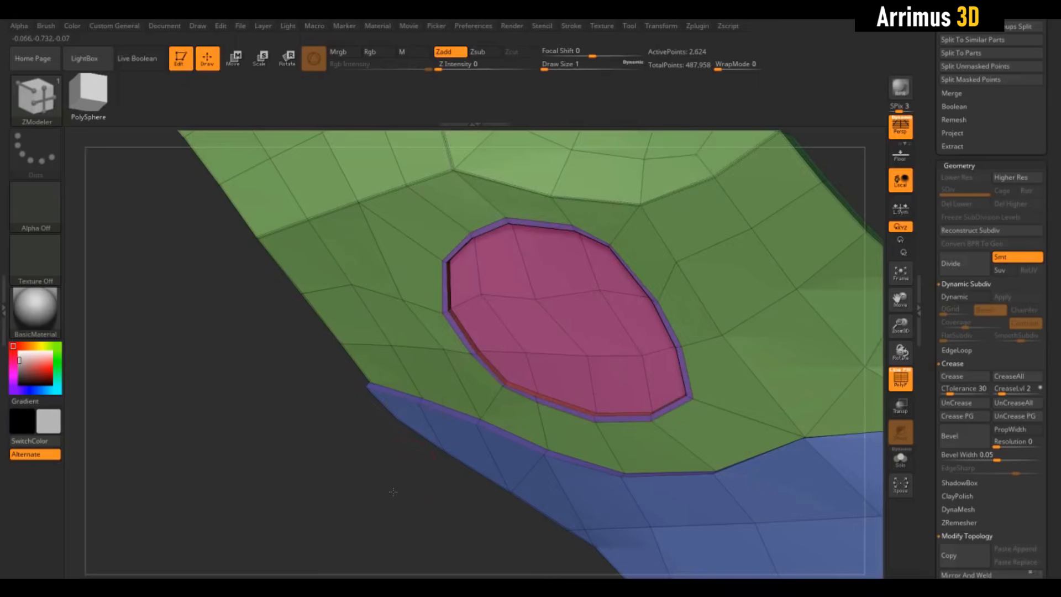
pyautogui.moveTo(579, 307); pyautogui.dragTo(517, 372)
pyautogui.hotkey('ctrl', 'z')
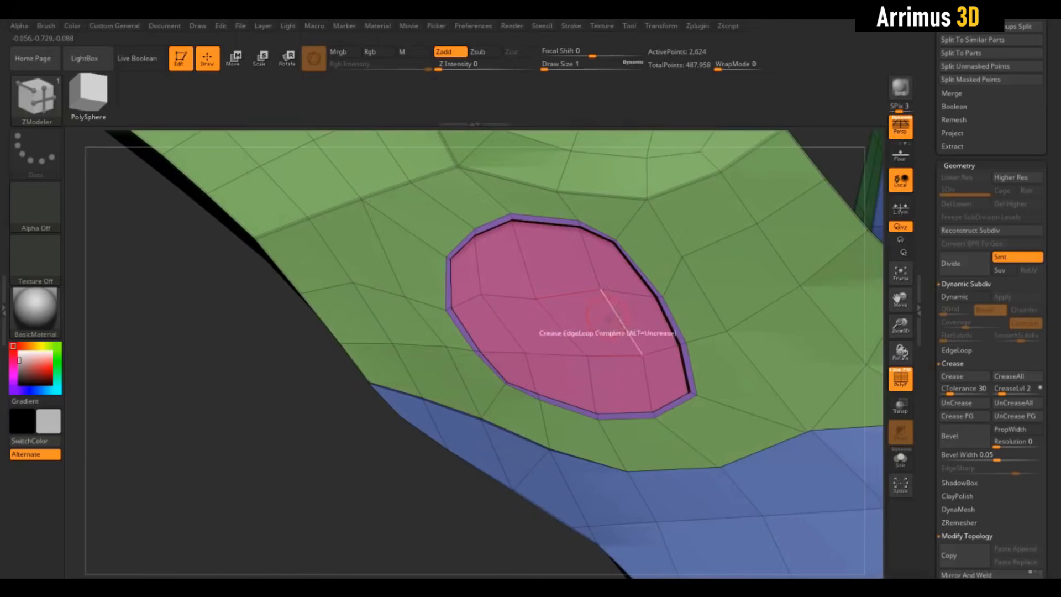
# - Switch the Scale origin to Click Center and try scaling the recess floor from its middle, undoing the result
pyautogui.press('space')
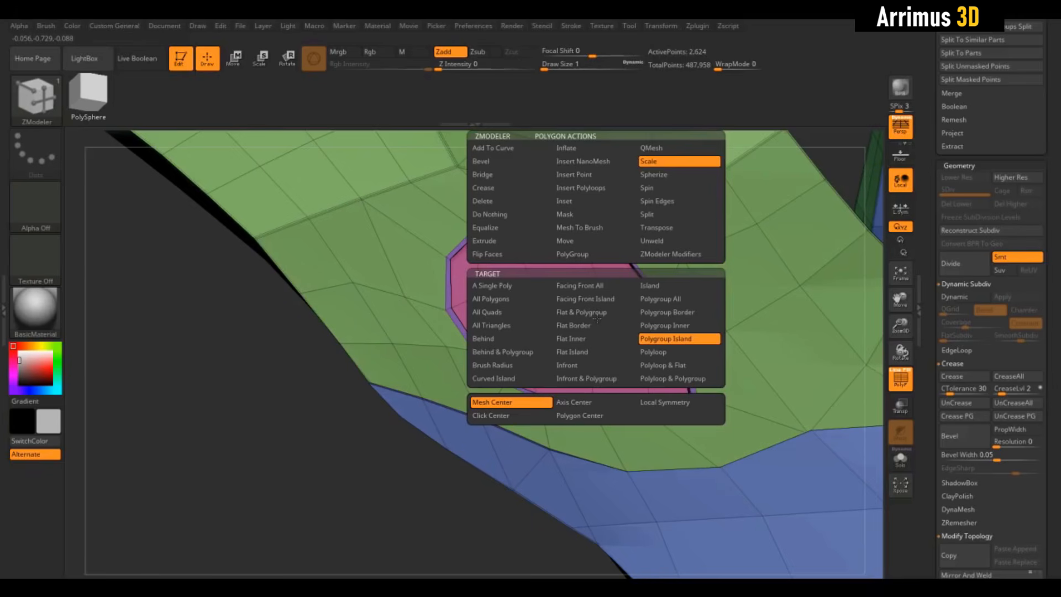
pyautogui.click(507, 418)
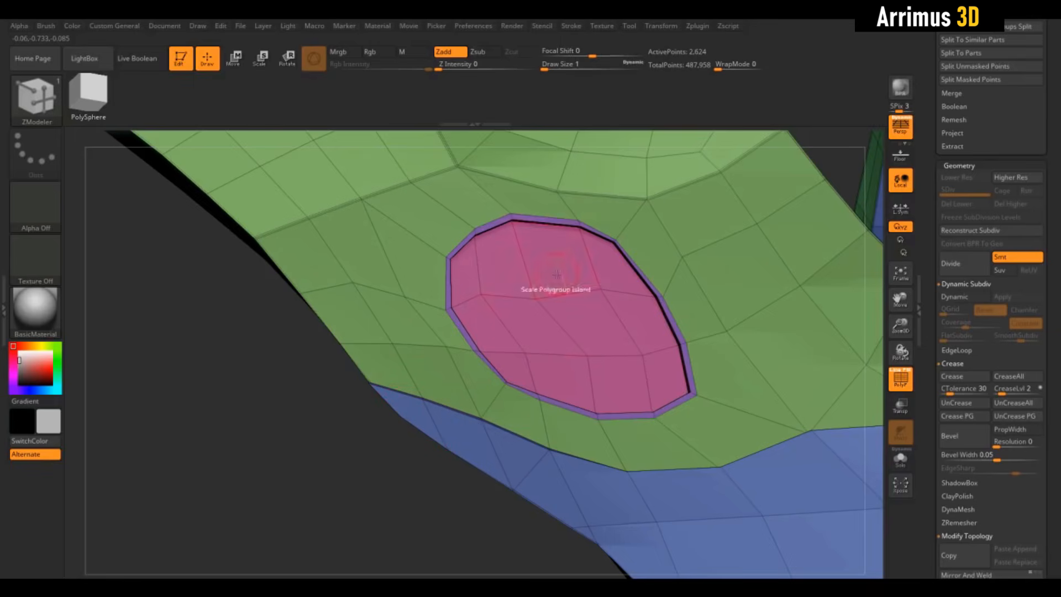
pyautogui.moveTo(557, 275); pyautogui.dragTo(569, 230)
pyautogui.hotkey('ctrl', 'z')
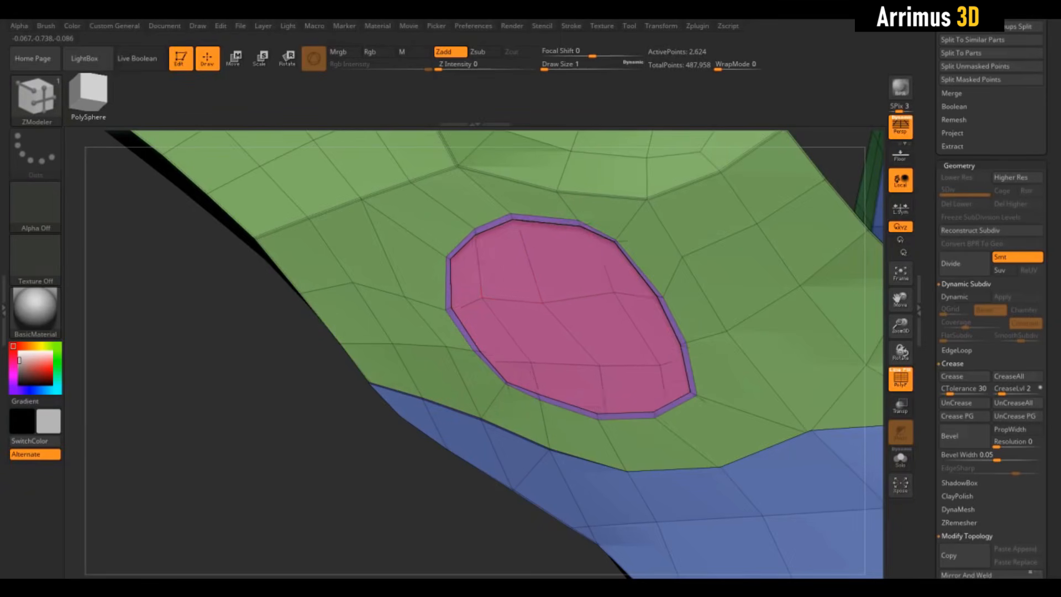
# - Try shrinking the recess floor toward the oval's upper end and its lower end, undoing each attempt
pyautogui.moveTo(468, 259); pyautogui.dragTo(462, 178)
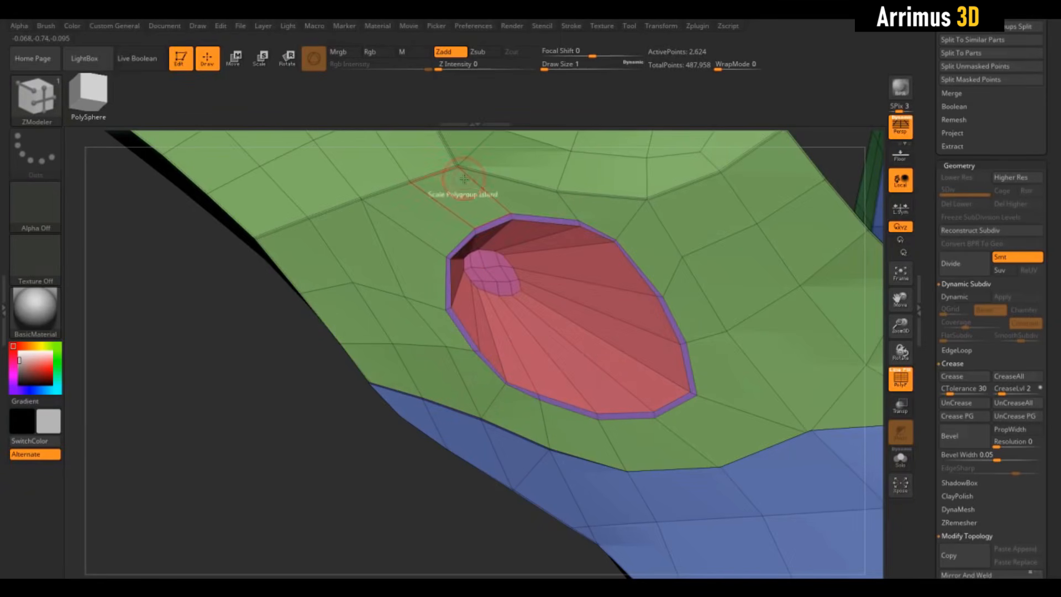
pyautogui.hotkey('ctrl', 'z')
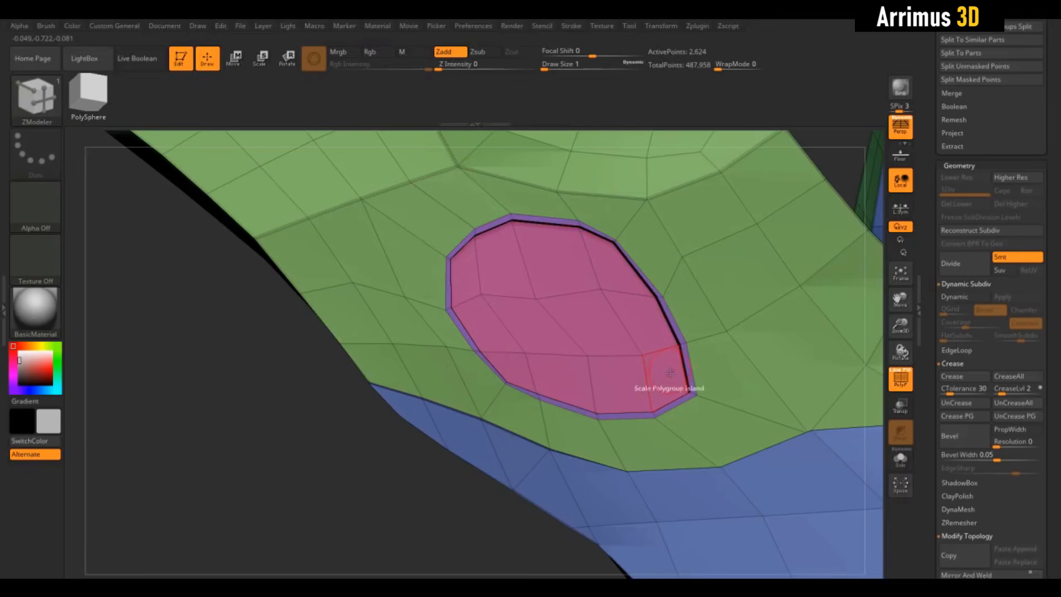
pyautogui.moveTo(670, 373); pyautogui.dragTo(673, 307)
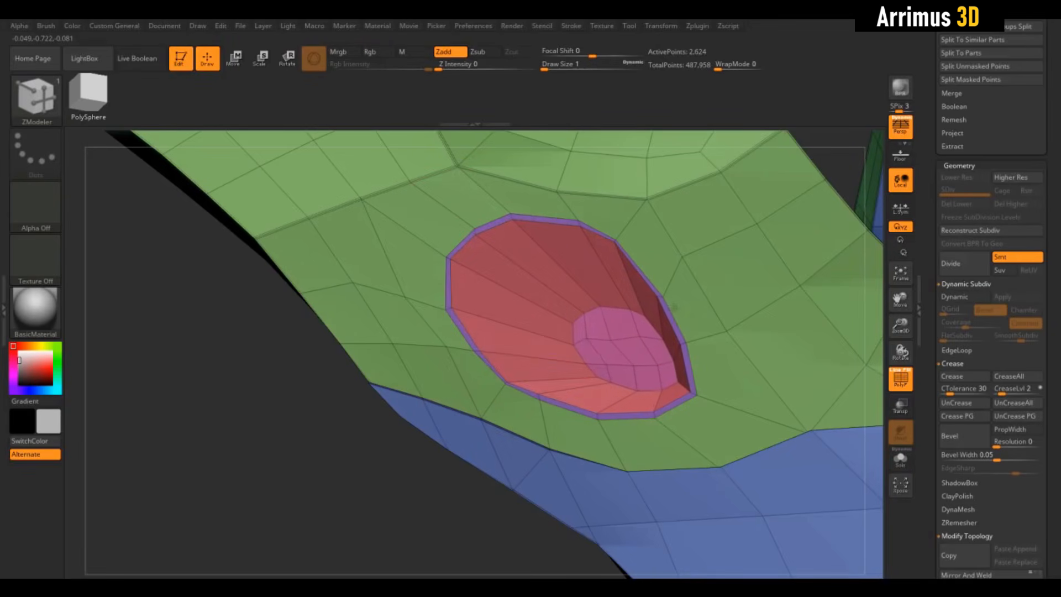
pyautogui.moveTo(394, 414)
pyautogui.mouseDown()
pyautogui.moveTo(372, 436)
pyautogui.moveTo(387, 409)
pyautogui.mouseUp()
pyautogui.hotkey('ctrl', 'z')
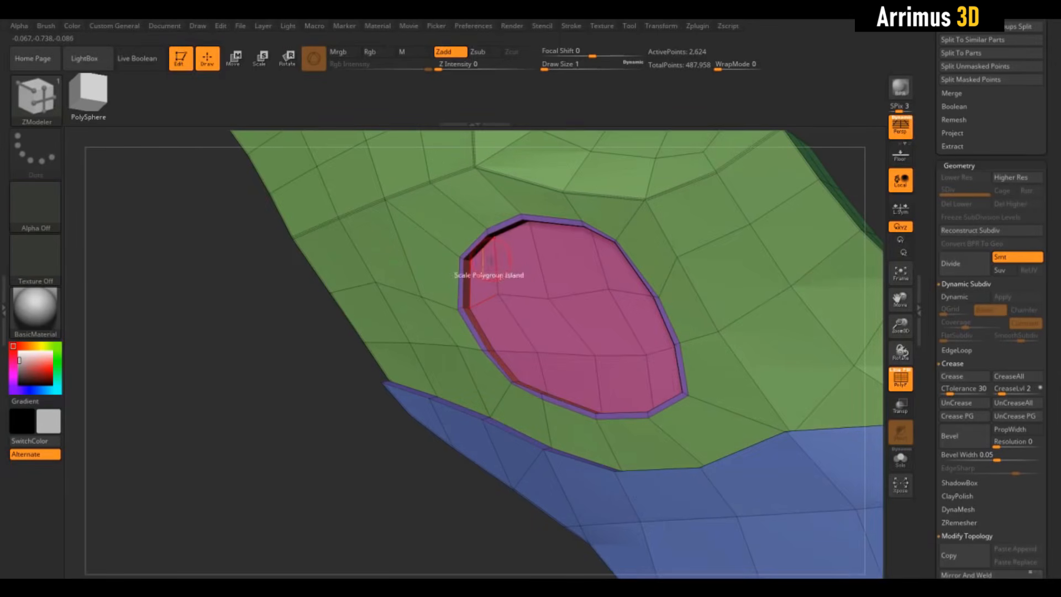
# - Scale the recess floor down toward the oval's upper end to about half its size
pyautogui.moveTo(492, 257); pyautogui.dragTo(499, 201)
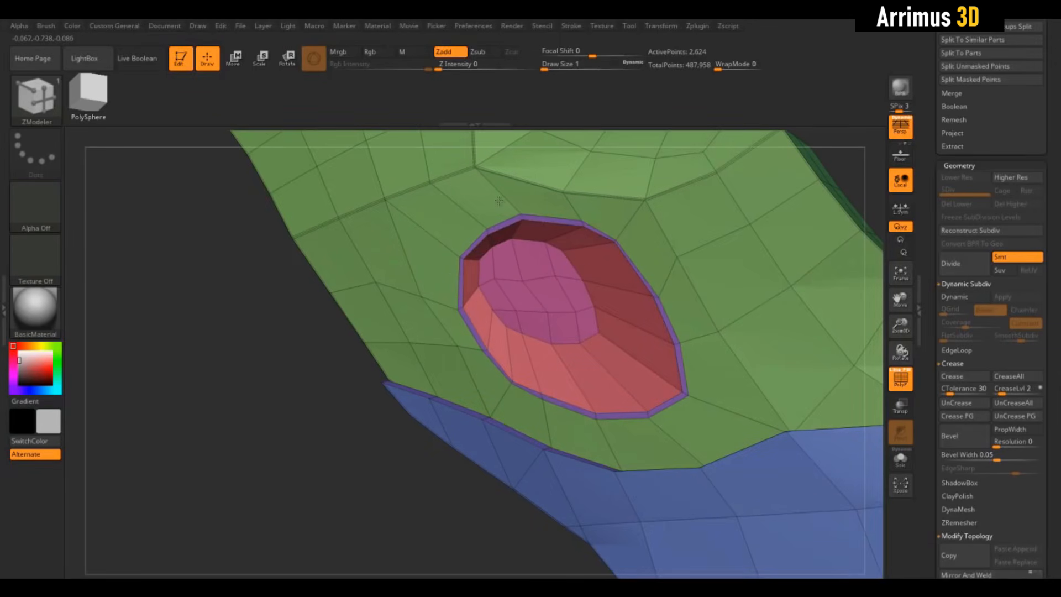
pyautogui.moveTo(364, 430); pyautogui.dragTo(383, 454)
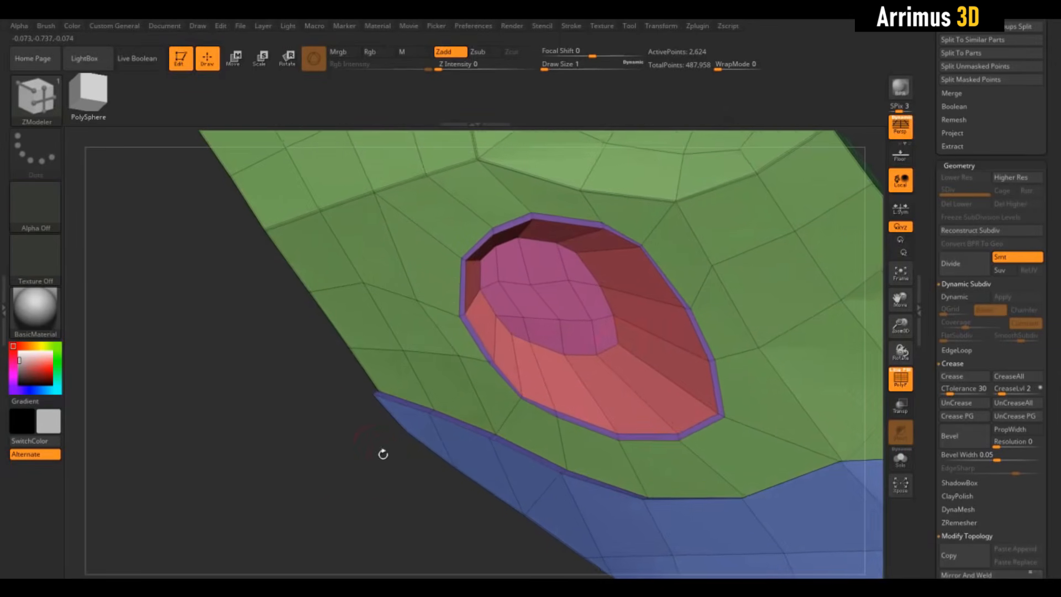
# - Set the edge action to Insert and add an edge loop on the recess walls close to the floor
pyautogui.rightClick(624, 320)
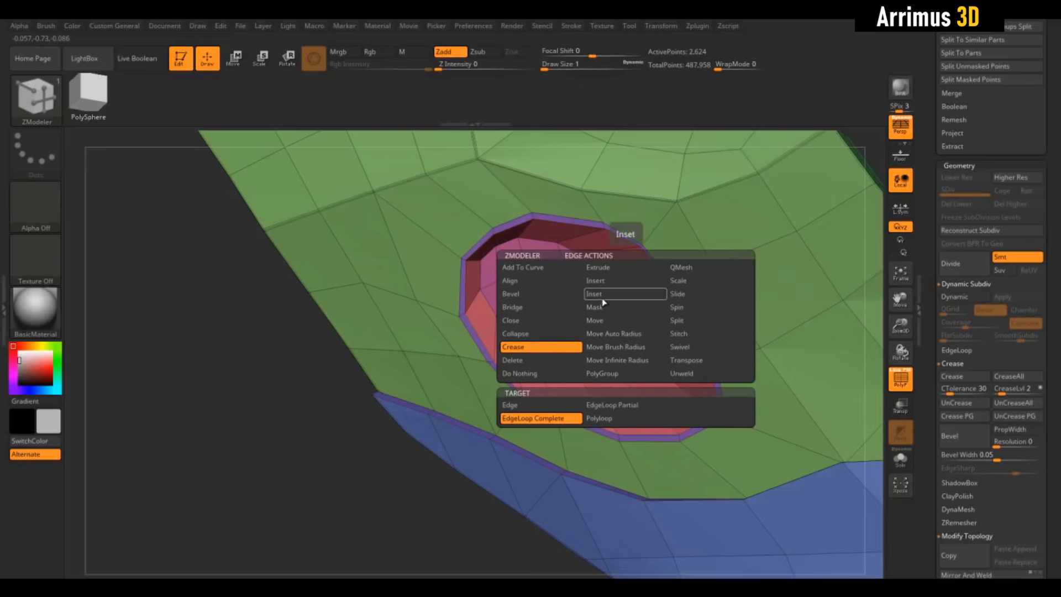
pyautogui.click(596, 280)
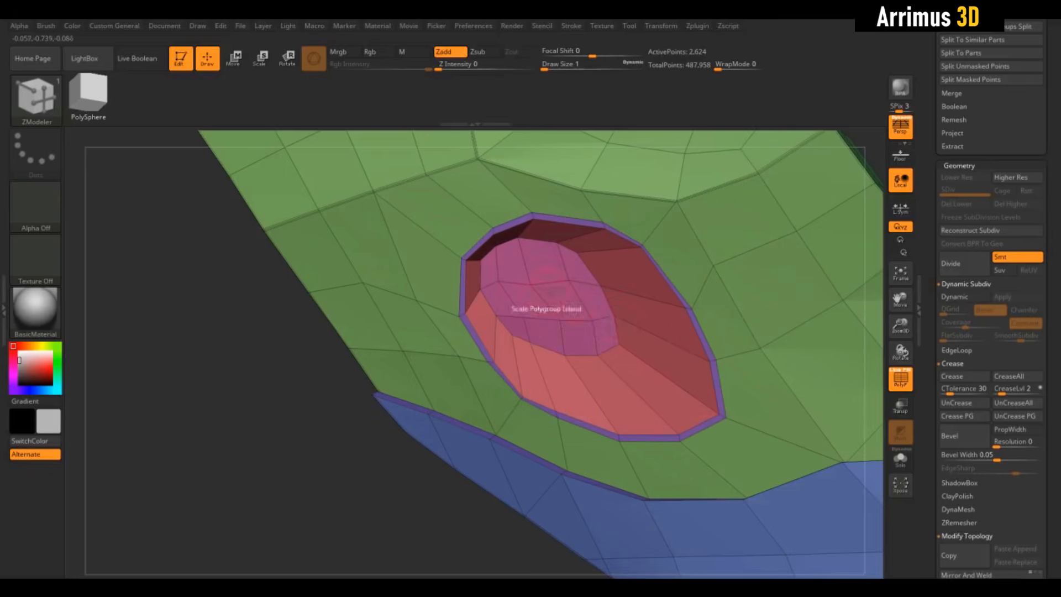
pyautogui.moveTo(343, 408); pyautogui.dragTo(388, 421)
pyautogui.click(622, 320)
# - Preview the recess with dynamic subdivision and the polyframe hidden, and restore the unsmoothed polyframe display
pyautogui.hotkey('shift', 'f')
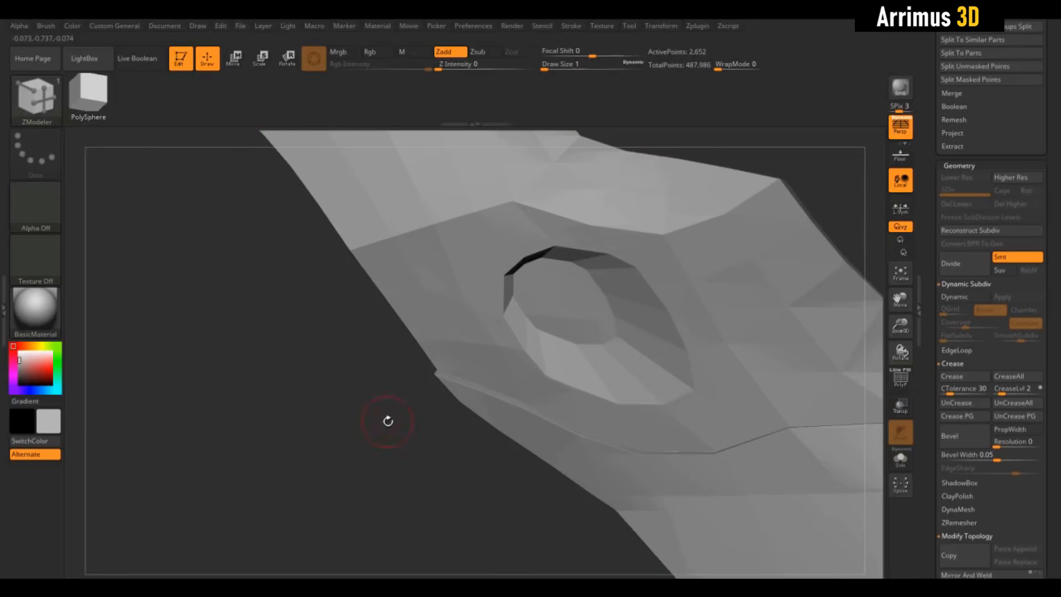
pyautogui.press('d')
pyautogui.moveTo(397, 460)
pyautogui.mouseDown()
pyautogui.moveTo(414, 497)
pyautogui.moveTo(459, 420)
pyautogui.moveTo(510, 424)
pyautogui.moveTo(431, 420)
pyautogui.moveTo(498, 433)
pyautogui.moveTo(377, 477)
pyautogui.moveTo(379, 489)
pyautogui.moveTo(402, 460)
pyautogui.moveTo(425, 469)
pyautogui.moveTo(411, 470)
pyautogui.moveTo(418, 463)
pyautogui.mouseUp()
pyautogui.hotkey('shift', 'd')
pyautogui.hotkey('shift', 'f')
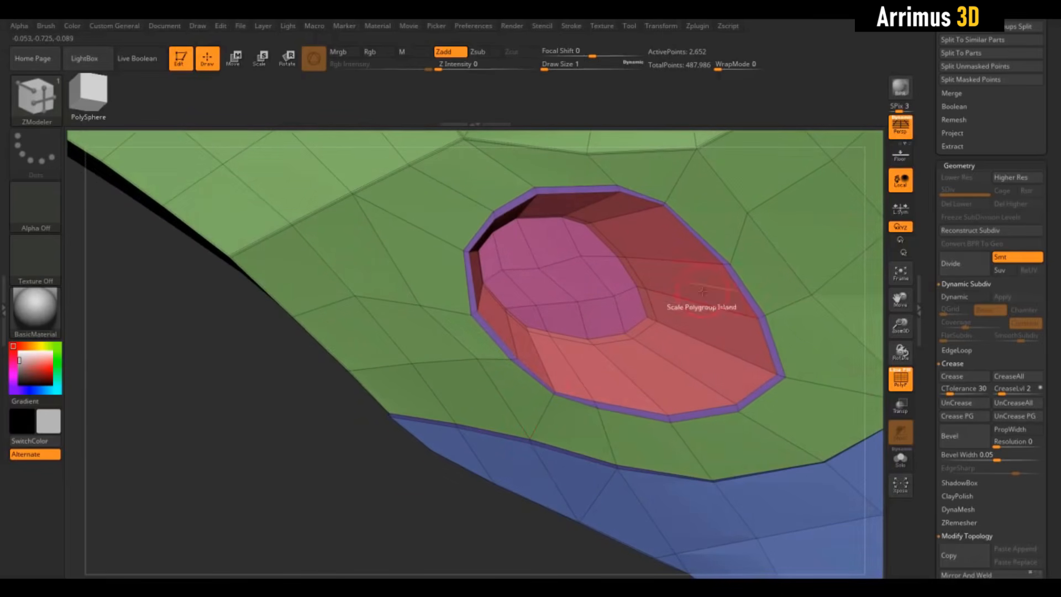
# - Set the polygon action to QMesh and try it on the purple rim polygroup around the recess, undoing the result
pyautogui.press('space')
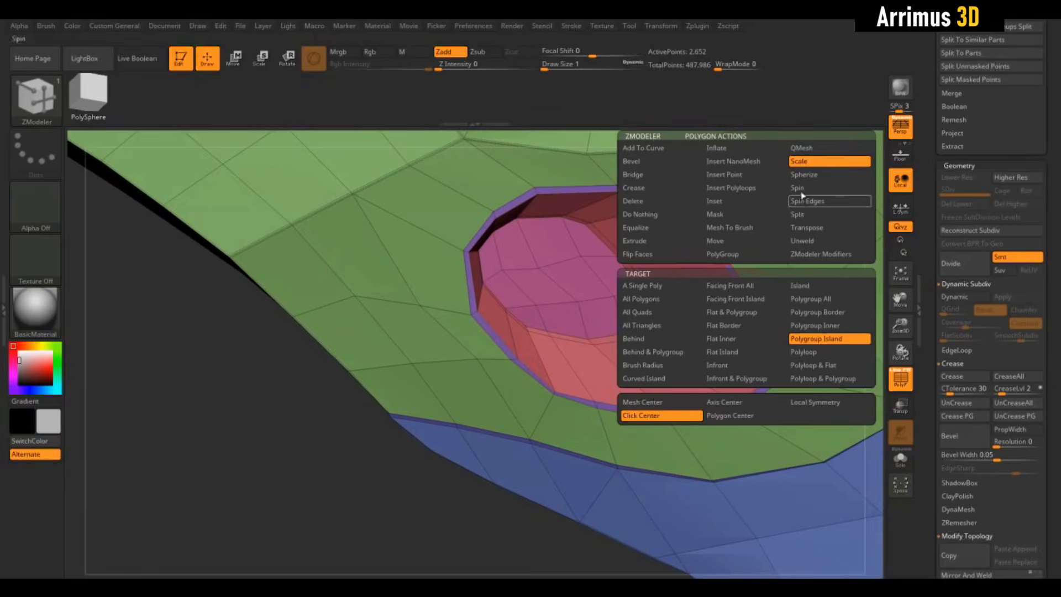
pyautogui.click(809, 153)
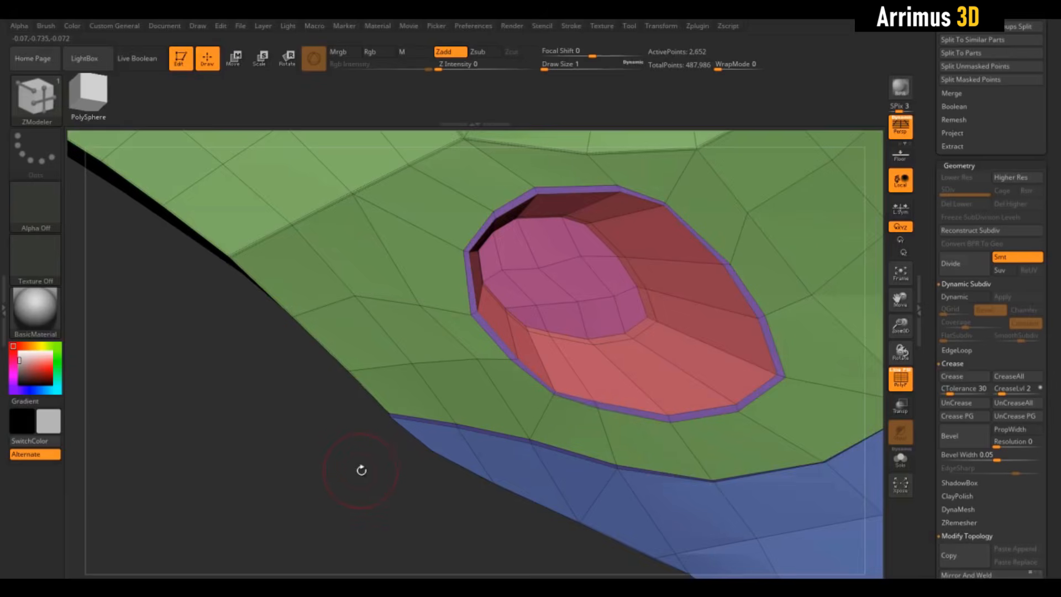
pyautogui.keyDown('alt'); pyautogui.moveTo(361, 469); pyautogui.dragTo(479, 451); pyautogui.keyUp('alt')
pyautogui.moveTo(749, 296); pyautogui.dragTo(744, 281)
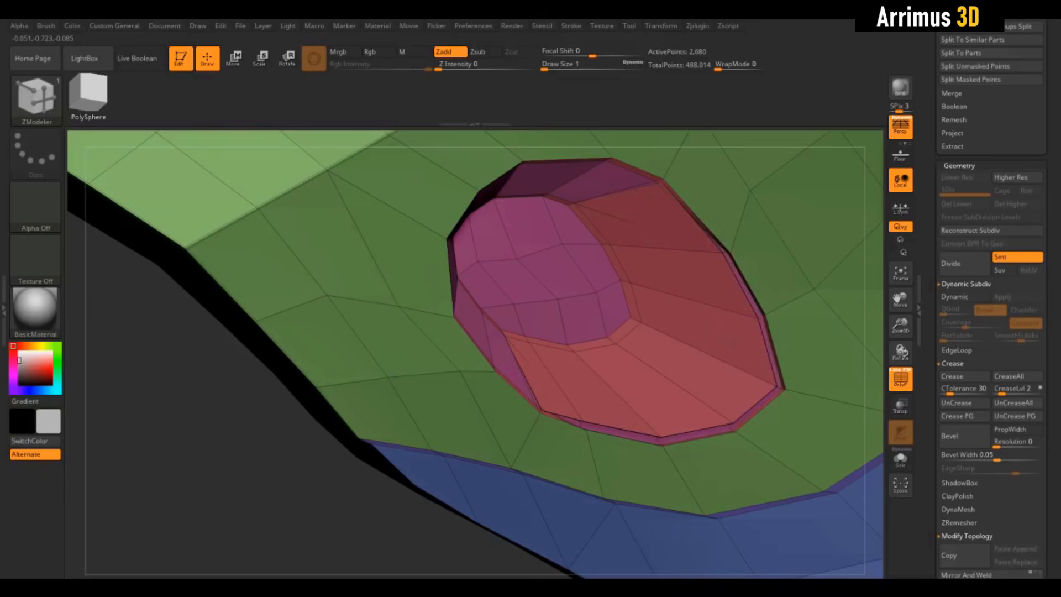
pyautogui.hotkey('ctrl', 'z')
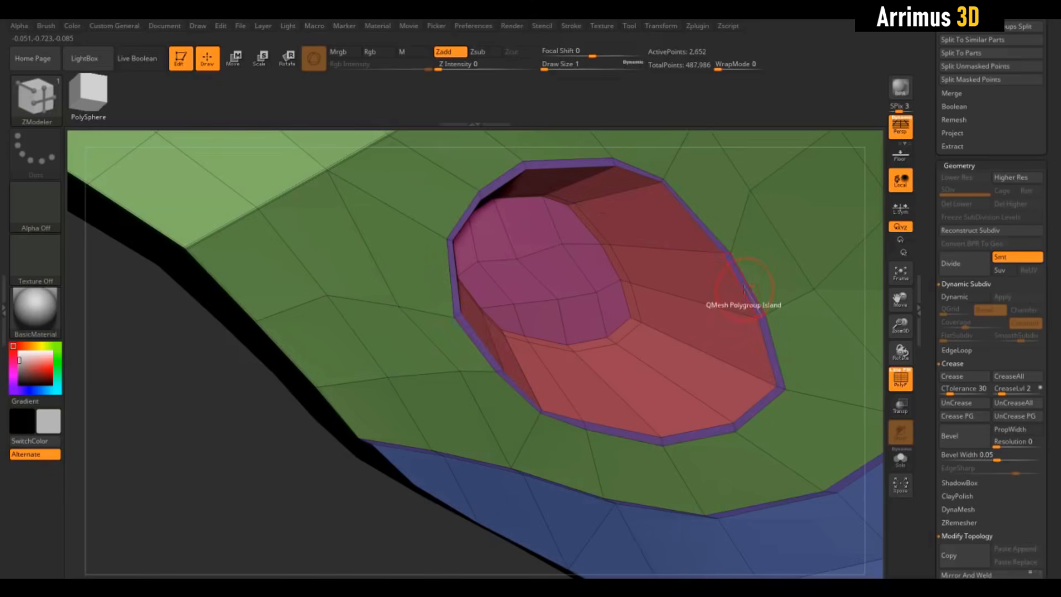
# - Apply QMesh twice to the polygroup island forming the rim around the recess
pyautogui.press('space')
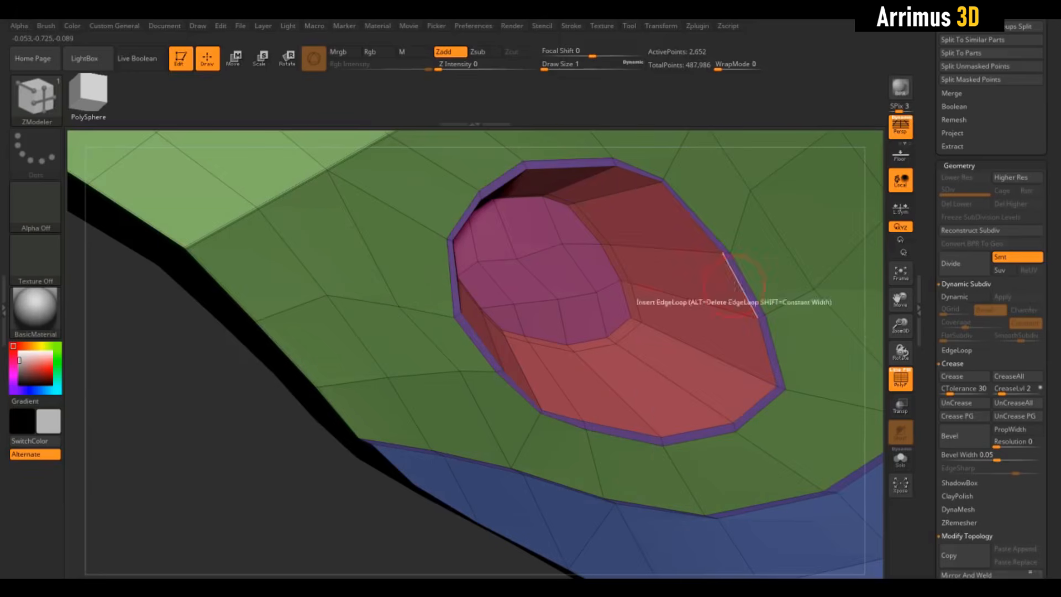
pyautogui.click(743, 281)
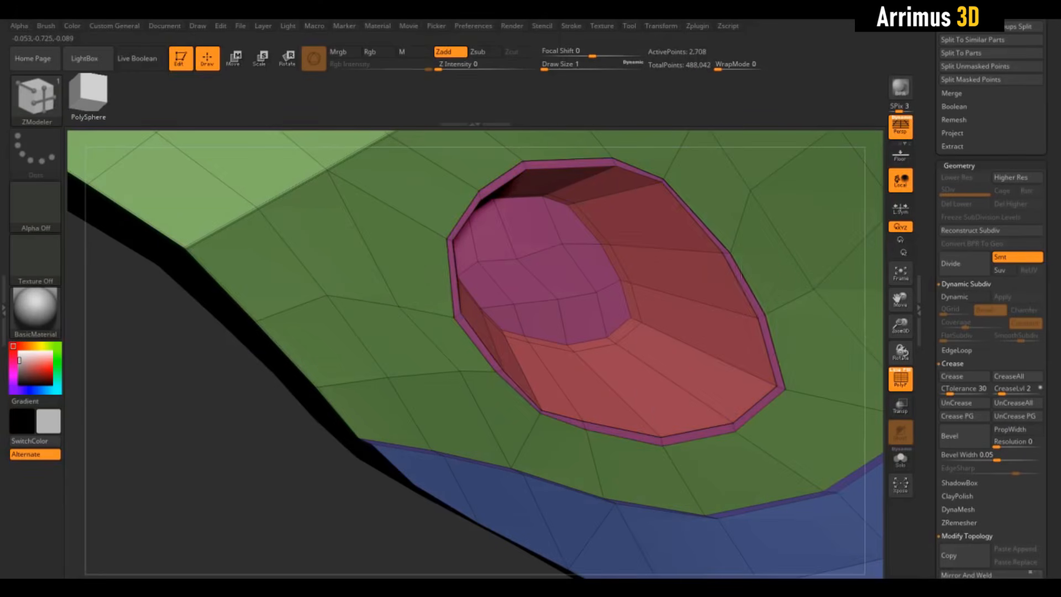
pyautogui.click(733, 304)
# - Preview the rimmed recess smoothed with dynamic subdivision and no polyframe, and return to the unsmoothed polyframe display
pyautogui.hotkey('shift', 'f')
pyautogui.press('d')
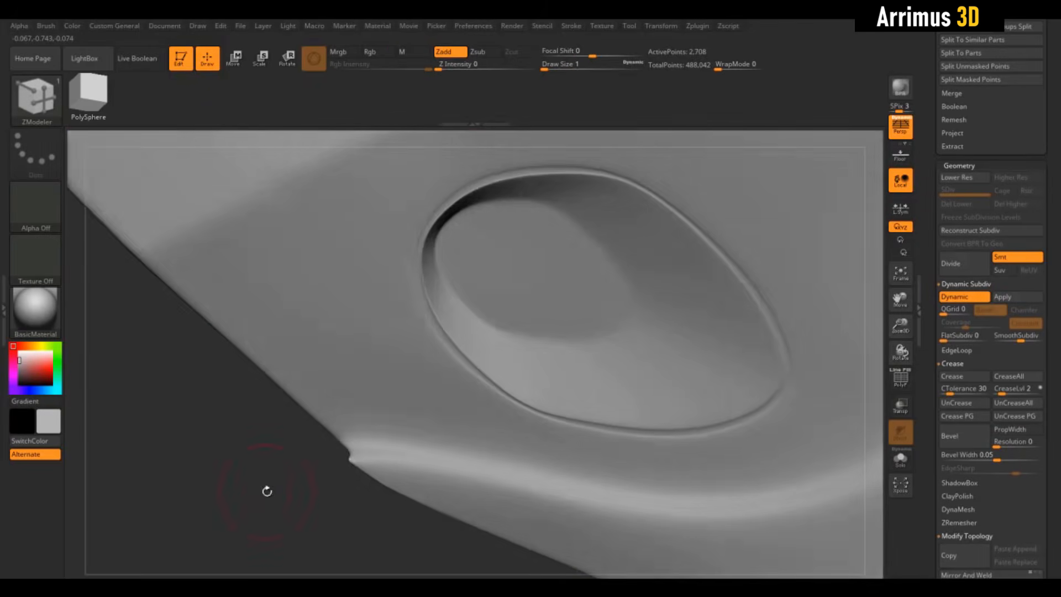
pyautogui.moveTo(267, 490); pyautogui.dragTo(628, 343)
pyautogui.moveTo(414, 412)
pyautogui.keyDown('alt'); pyautogui.mouseDown()
pyautogui.moveTo(303, 479)
pyautogui.moveTo(339, 452)
pyautogui.moveTo(427, 423)
pyautogui.moveTo(339, 459)
pyautogui.moveTo(378, 486)
pyautogui.mouseUp(); pyautogui.keyUp('alt')
pyautogui.hotkey('shift', 'd')
pyautogui.hotkey('shift', 'f')
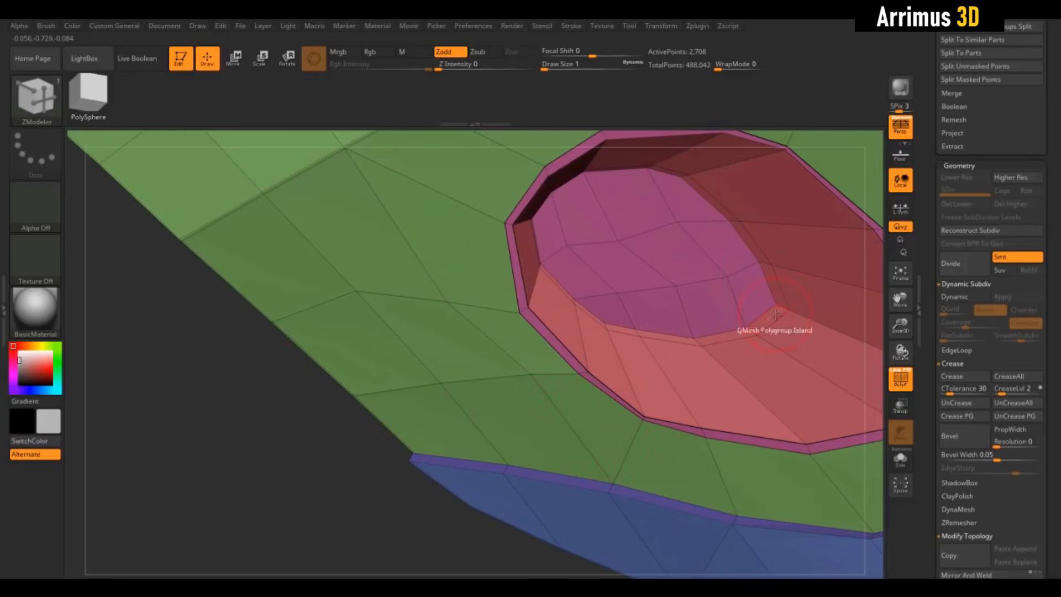
# - Set the polygon action to PolyGroup with the Polyloop target and give the narrow loop around the recess floor its own polygroup
pyautogui.press('space')
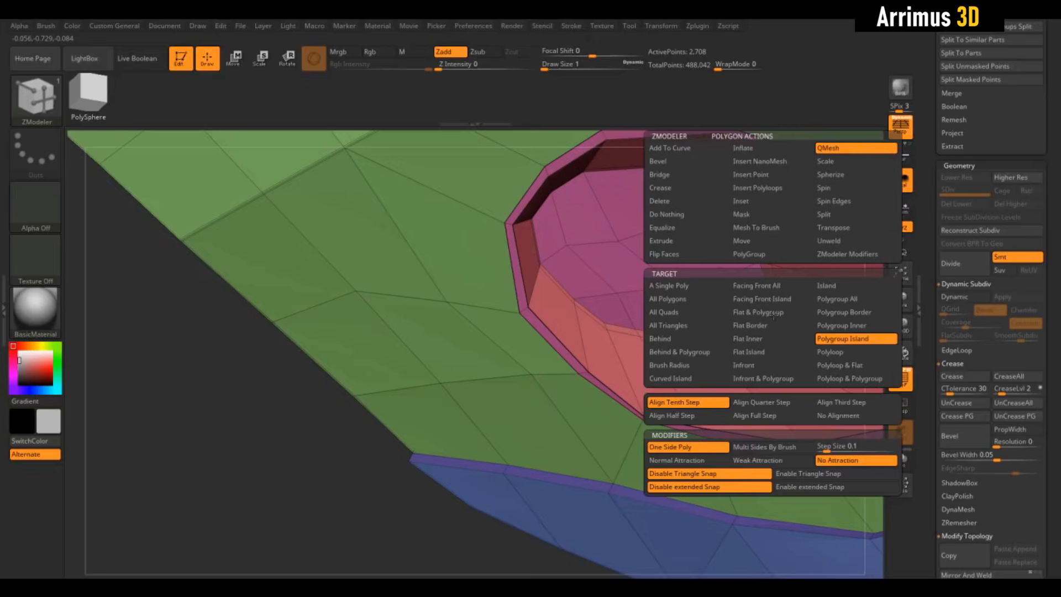
pyautogui.click(763, 257)
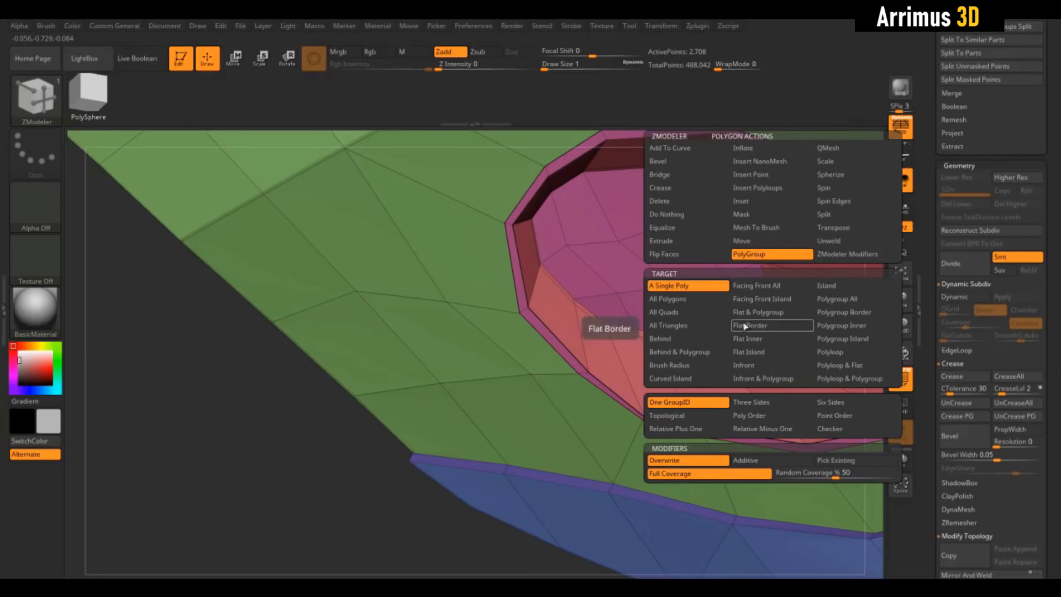
pyautogui.click(839, 354)
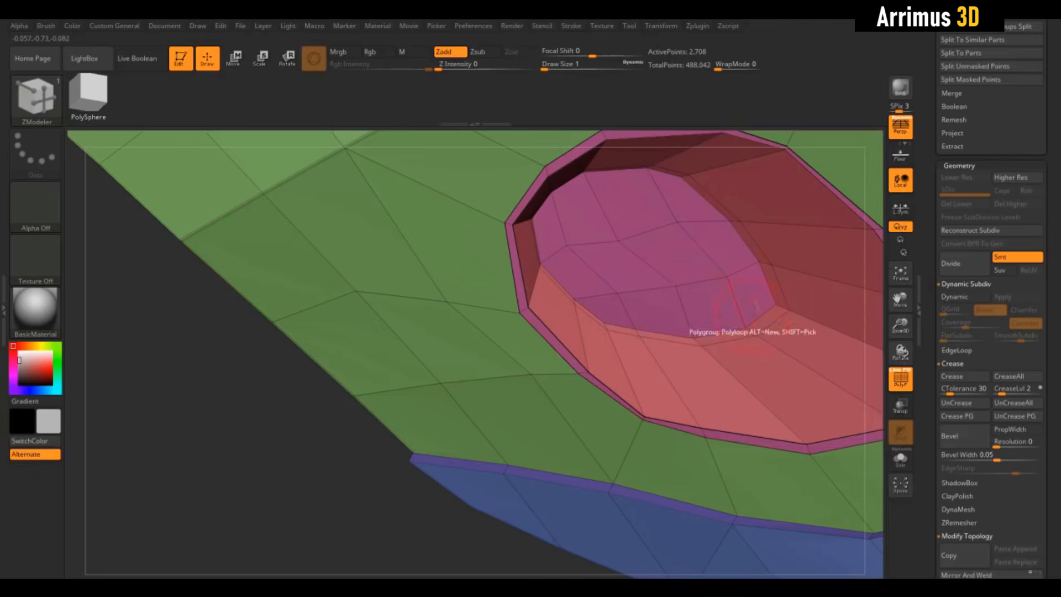
pyautogui.click(768, 316)
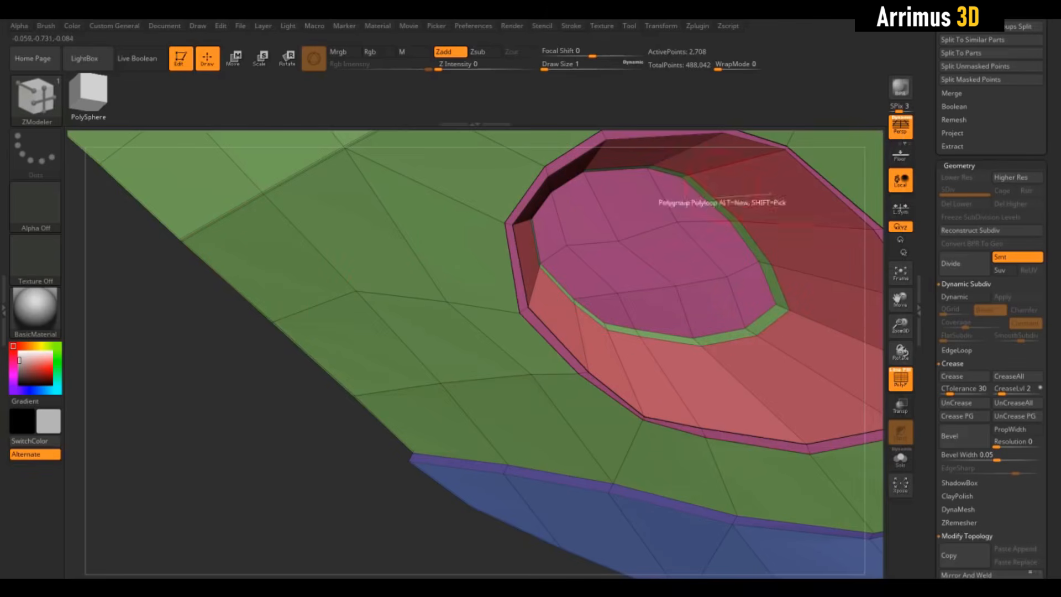
pyautogui.moveTo(319, 416); pyautogui.dragTo(310, 443)
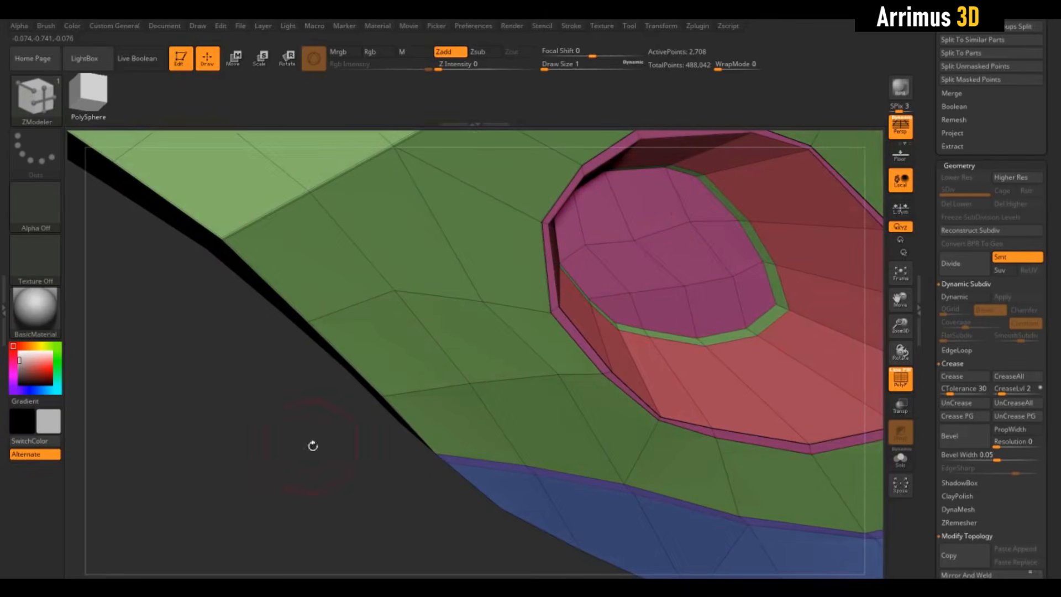
# - Apply QMesh to the narrow loop around the recess floor and preview the result with dynamic subdivision
pyautogui.press('space')
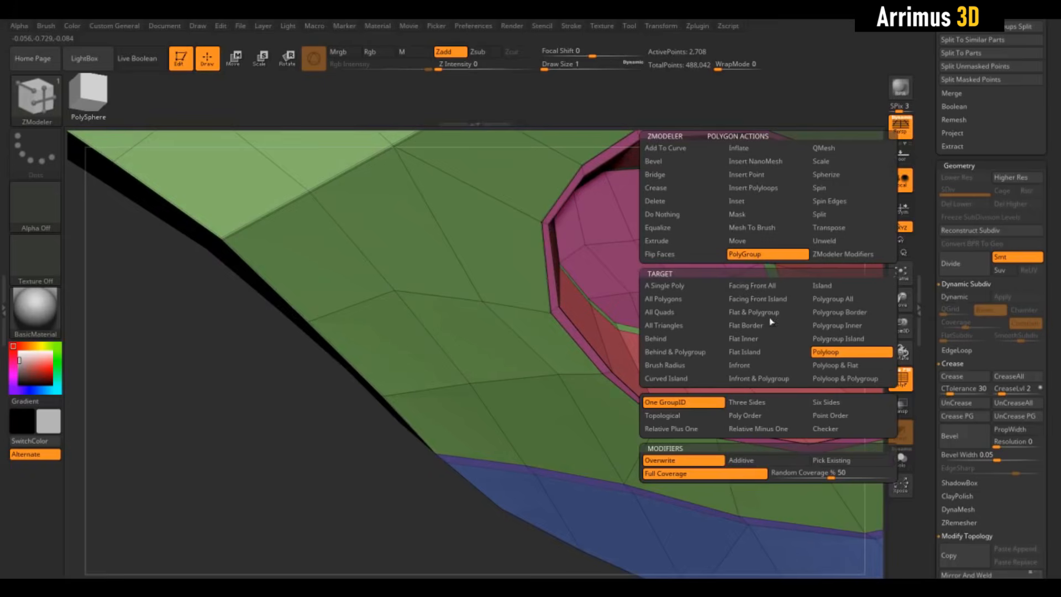
pyautogui.click(830, 174)
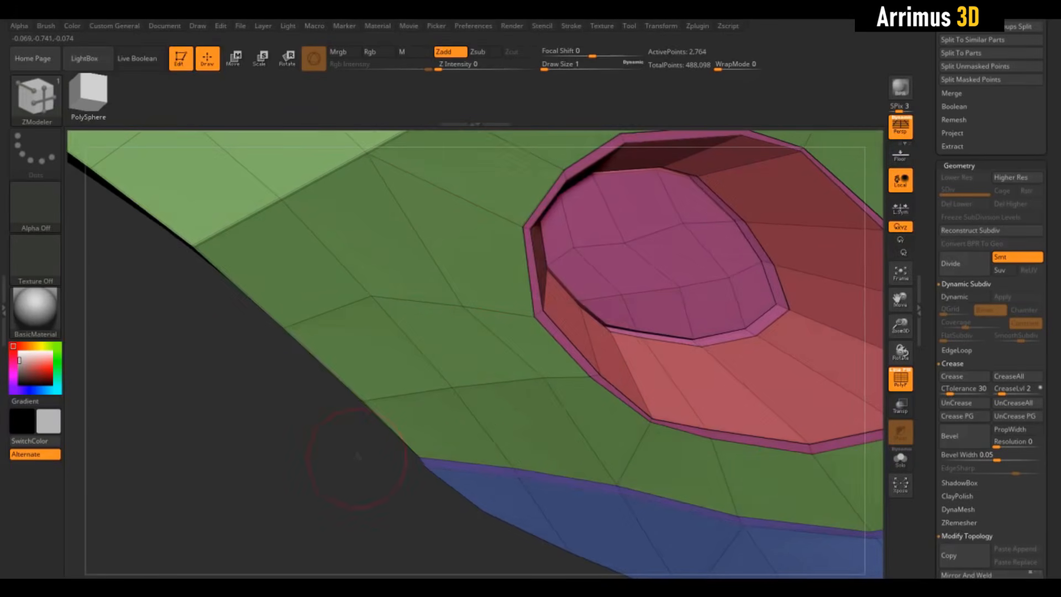
pyautogui.hotkey('shift', 'f')
pyautogui.press('d')
pyautogui.moveTo(362, 479); pyautogui.dragTo(473, 388)
pyautogui.moveTo(595, 337); pyautogui.dragTo(597, 279, button='right')
pyautogui.hotkey('shift', 'f')
pyautogui.hotkey('shift', 'd')
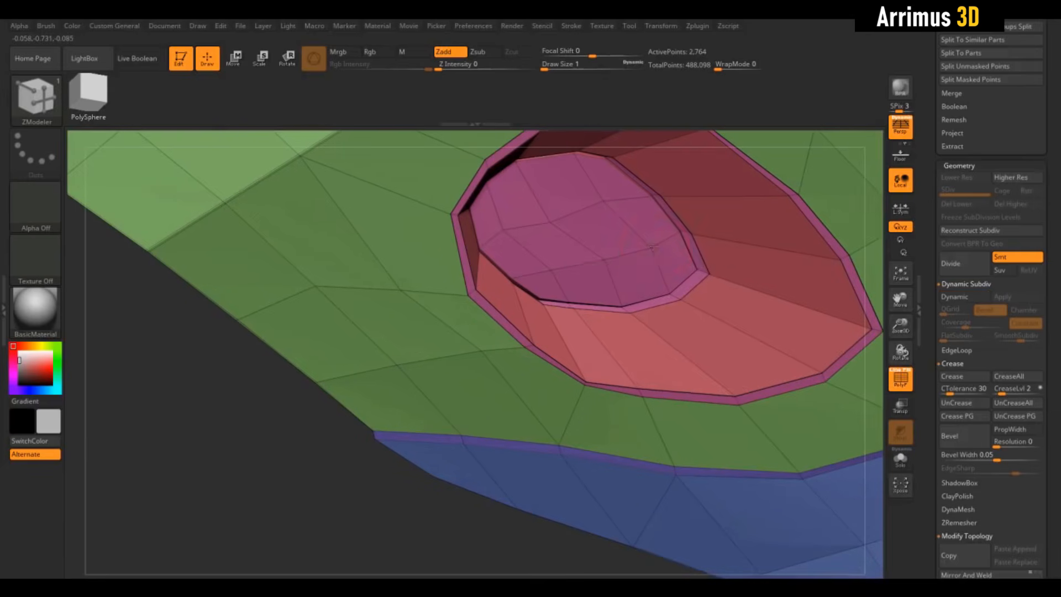
# - Cut a small round hole in the recess floor with point Split and QMesh, and preview it with dynamic subdivision
pyautogui.press('space')
pyautogui.click(704, 246)
pyautogui.moveTo(304, 448); pyautogui.dragTo(320, 445)
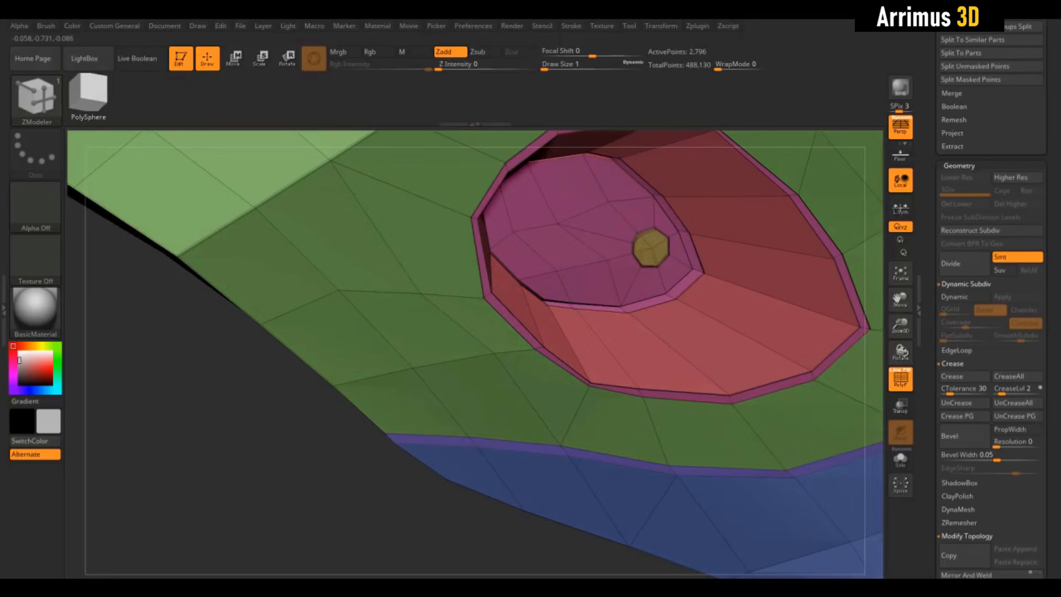
pyautogui.moveTo(335, 502); pyautogui.dragTo(387, 391)
pyautogui.hotkey('shift', 'f')
pyautogui.press('d')
pyautogui.moveTo(387, 392); pyautogui.dragTo(483, 462)
pyautogui.moveTo(500, 402); pyautogui.dragTo(495, 431)
pyautogui.hotkey('shift', 'd')
pyautogui.hotkey('shift', 'f')
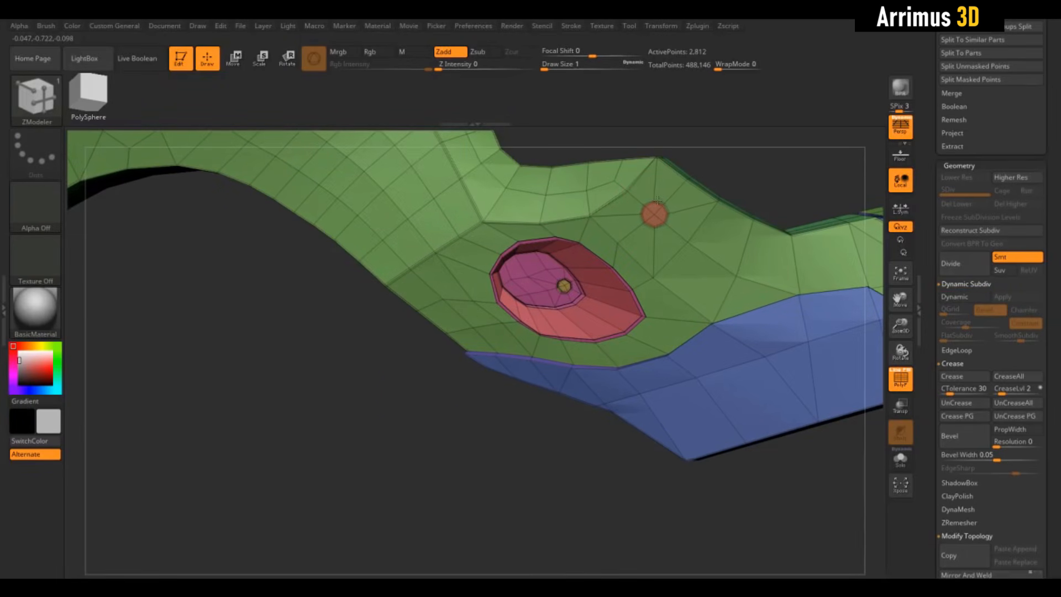
# - Sink the split circle on the green panel beside the oval recess into a round hole with QMesh, and preview it smoothed
pyautogui.moveTo(768, 191); pyautogui.dragTo(773, 166)
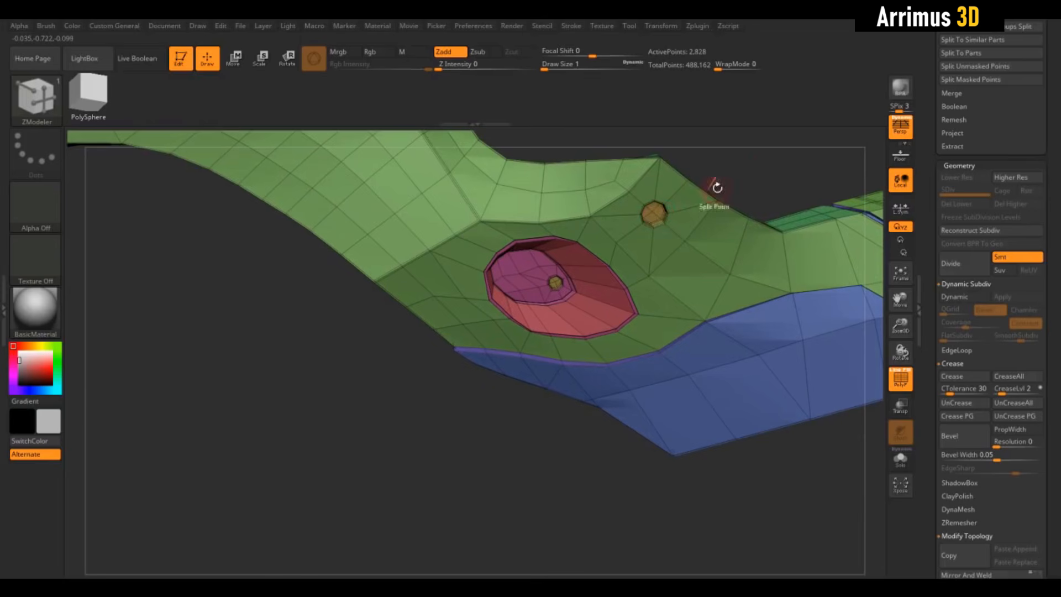
pyautogui.moveTo(717, 187); pyautogui.dragTo(713, 276)
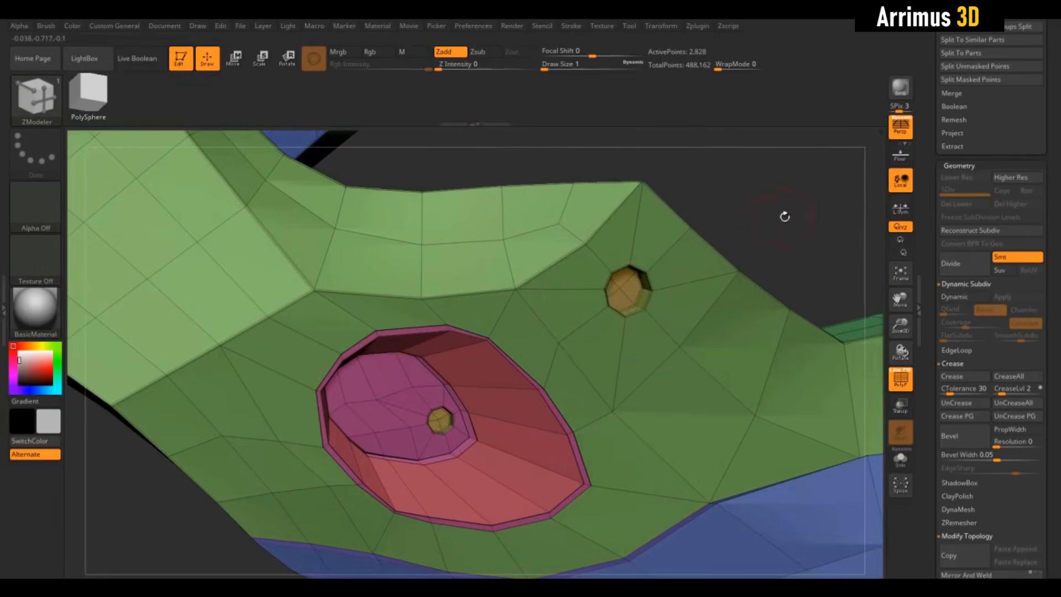
pyautogui.moveTo(785, 216); pyautogui.dragTo(776, 224)
pyautogui.press('d')
pyautogui.hotkey('shift', 'f')
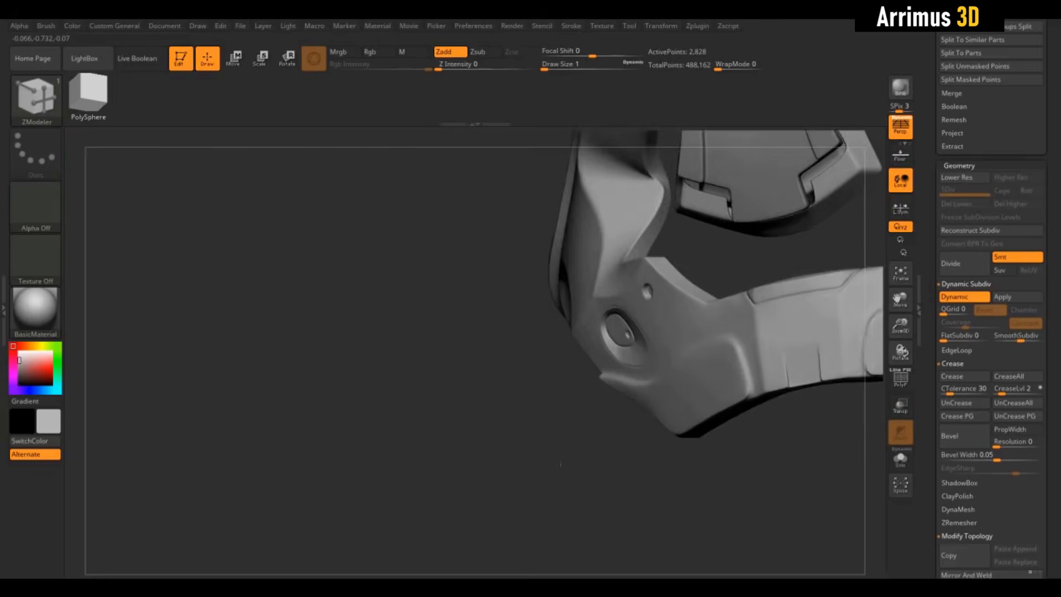
pyautogui.moveTo(560, 464); pyautogui.dragTo(612, 446)
pyautogui.moveTo(738, 290)
pyautogui.keyDown('alt'); pyautogui.mouseDown()
pyautogui.moveTo(674, 238)
pyautogui.moveTo(760, 237)
pyautogui.moveTo(738, 234)
pyautogui.mouseUp(); pyautogui.keyUp('alt')
pyautogui.hotkey('shift', 'd')
pyautogui.hotkey('shift', 'f')
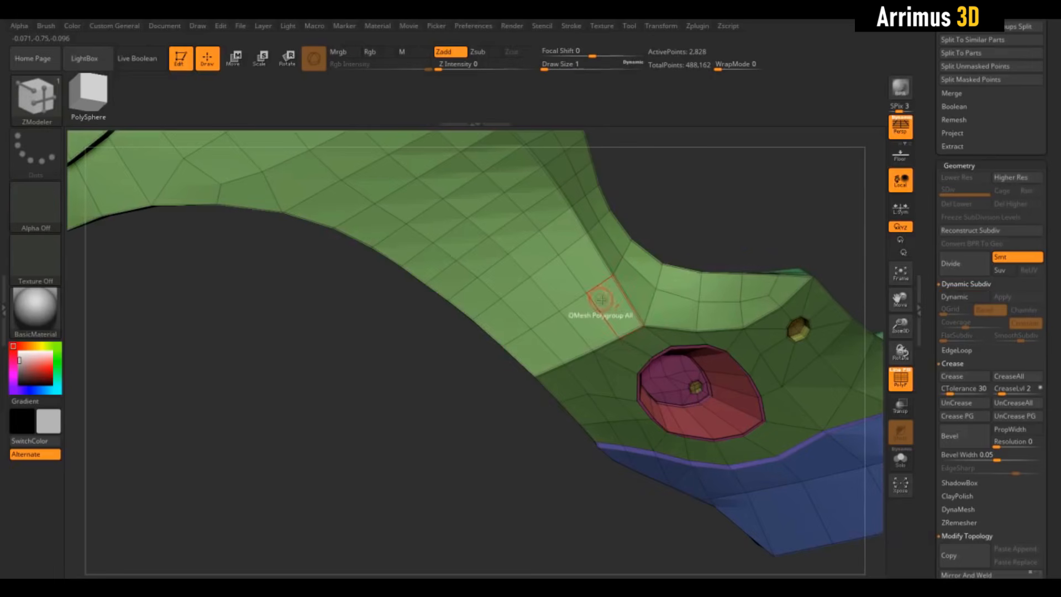
# - Insert an edge loop on the light green cheek near the panel crease, split two of its points, and QMesh them into round holes
pyautogui.hotkey('ctrl', 'z')
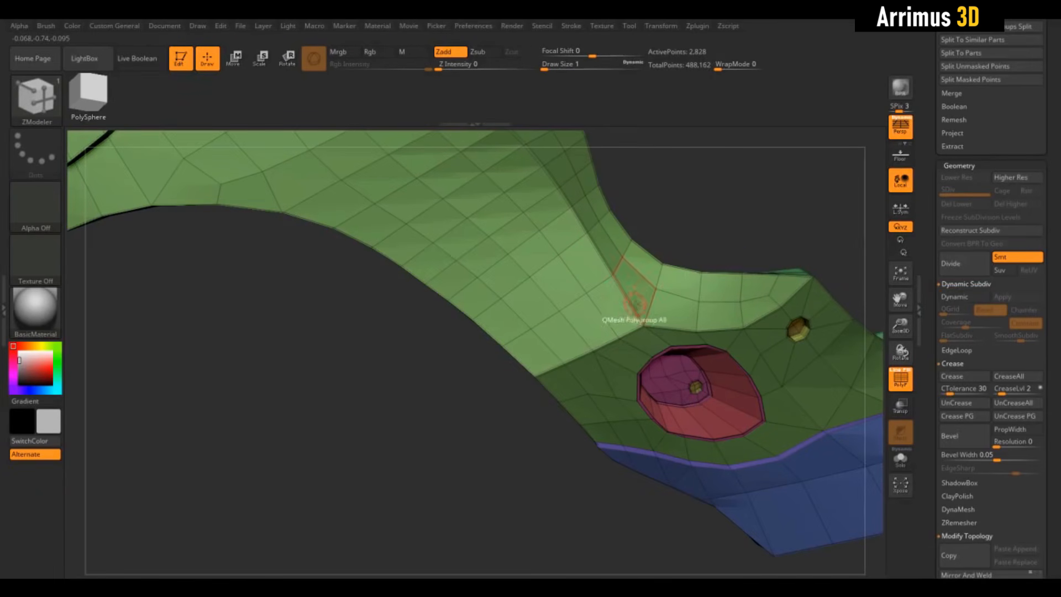
pyautogui.click(637, 315)
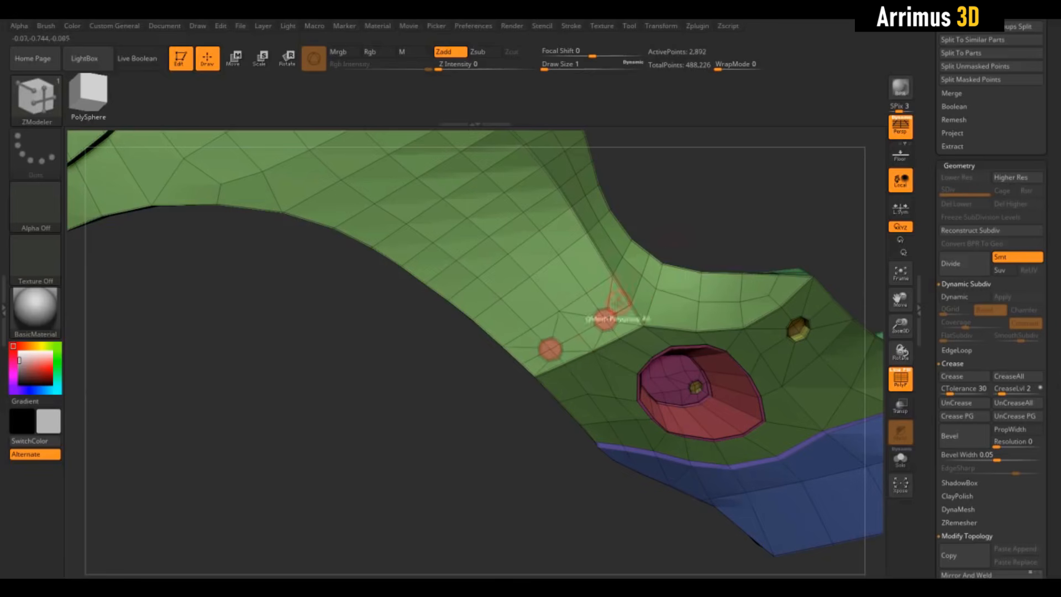
pyautogui.moveTo(617, 301); pyautogui.dragTo(783, 186, button='right')
pyautogui.keyDown('ctrl'); pyautogui.moveTo(658, 169); pyautogui.dragTo(709, 243, button='right'); pyautogui.keyUp('ctrl')
pyautogui.moveTo(685, 257); pyautogui.dragTo(658, 314)
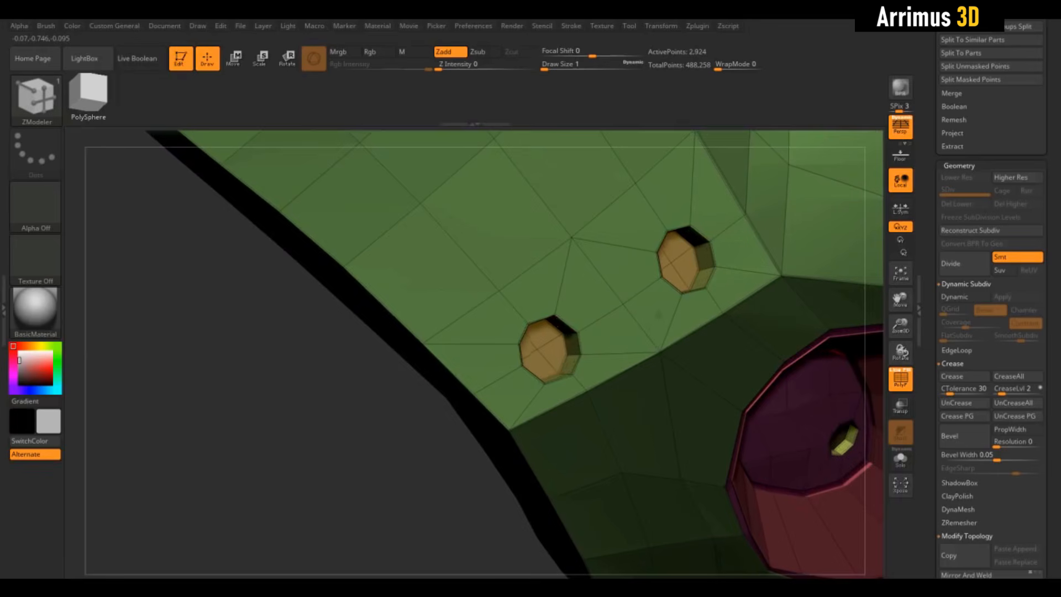
# - Cut a third round hole on the cheek above the first two with Split and QMesh, and preview the group smoothed
pyautogui.keyDown('ctrl'); pyautogui.moveTo(419, 427); pyautogui.dragTo(427, 388, button='right'); pyautogui.keyUp('ctrl')
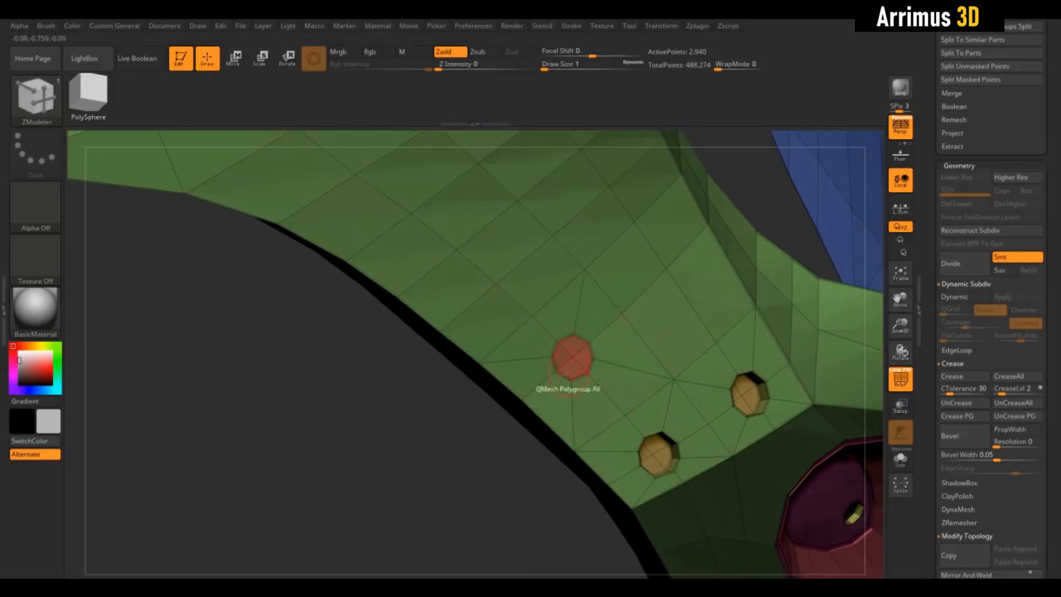
pyautogui.moveTo(502, 469); pyautogui.dragTo(496, 469, button='right')
pyautogui.keyDown('alt'); pyautogui.moveTo(457, 492); pyautogui.dragTo(511, 445); pyautogui.keyUp('alt')
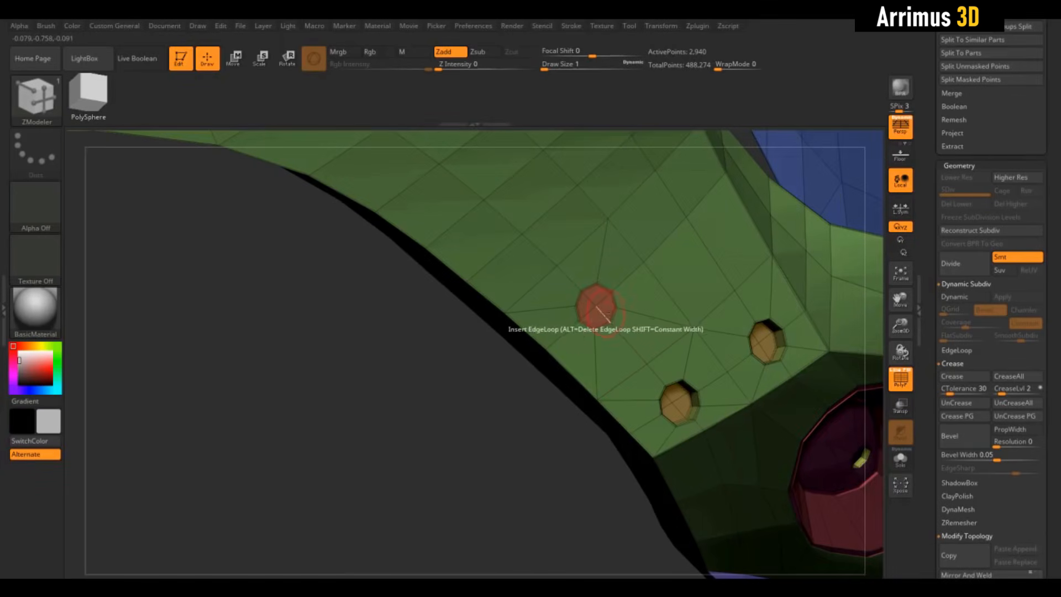
pyautogui.hotkey('ctrl', 'z')
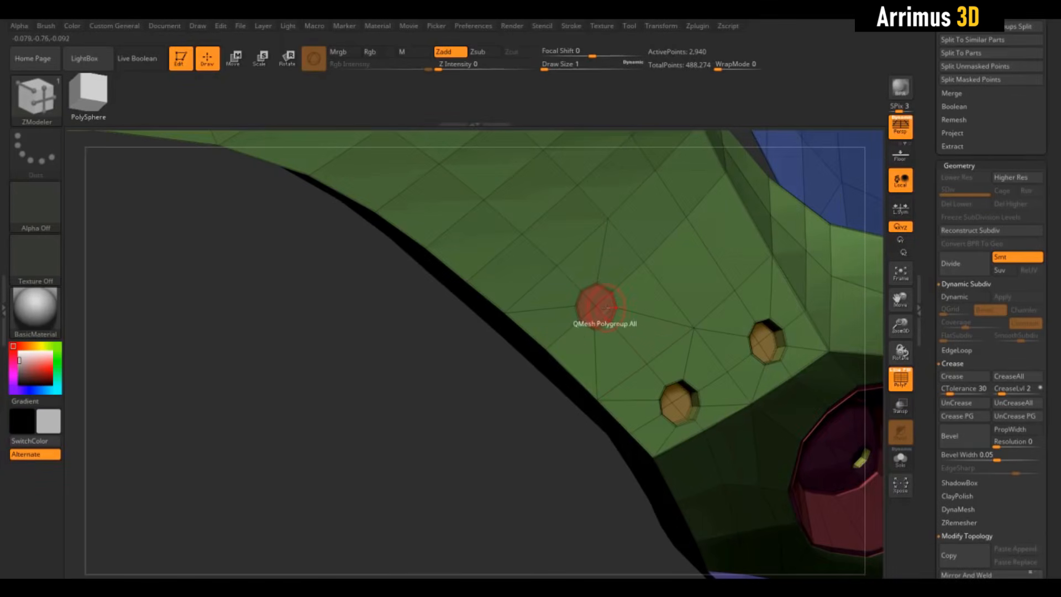
pyautogui.moveTo(551, 403); pyautogui.dragTo(632, 334)
pyautogui.hotkey('shift', 'f')
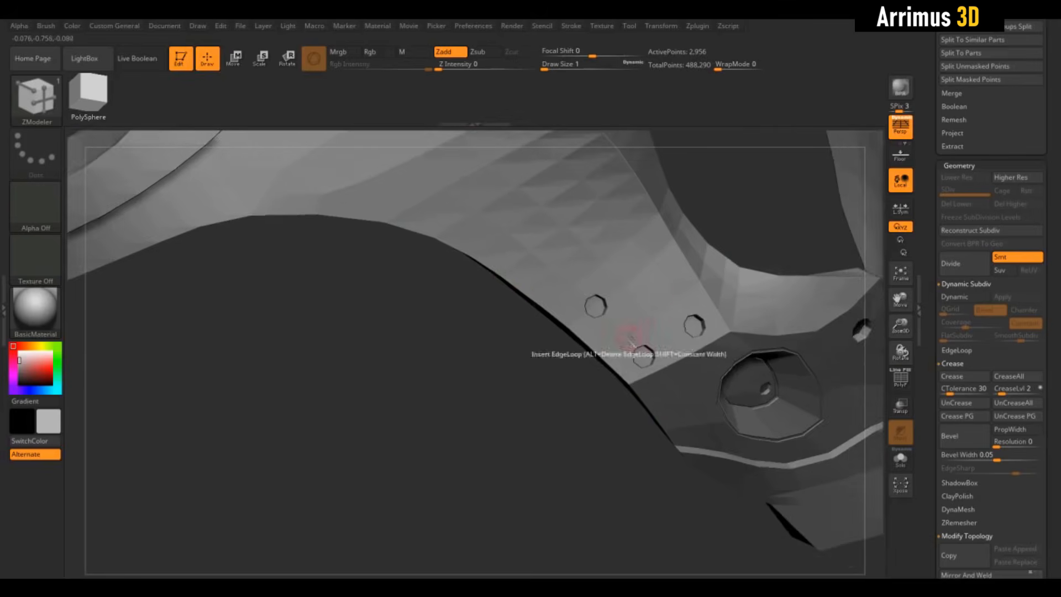
pyautogui.moveTo(556, 439)
pyautogui.mouseDown()
pyautogui.moveTo(539, 438)
pyautogui.moveTo(548, 415)
pyautogui.moveTo(652, 277)
pyautogui.moveTo(712, 256)
pyautogui.moveTo(706, 324)
pyautogui.moveTo(724, 320)
pyautogui.mouseUp()
pyautogui.press('d')
pyautogui.hotkey('shift', 'd')
pyautogui.hotkey('shift', 'f')
# - Cut two round holes with Split and QMesh on the side plate, one near the eye opening's corner and one near the lower edge
pyautogui.keyDown('alt'); pyautogui.moveTo(644, 309); pyautogui.dragTo(693, 437); pyautogui.keyUp('alt')
pyautogui.keyDown('alt'); pyautogui.moveTo(716, 267); pyautogui.dragTo(725, 402); pyautogui.keyUp('alt')
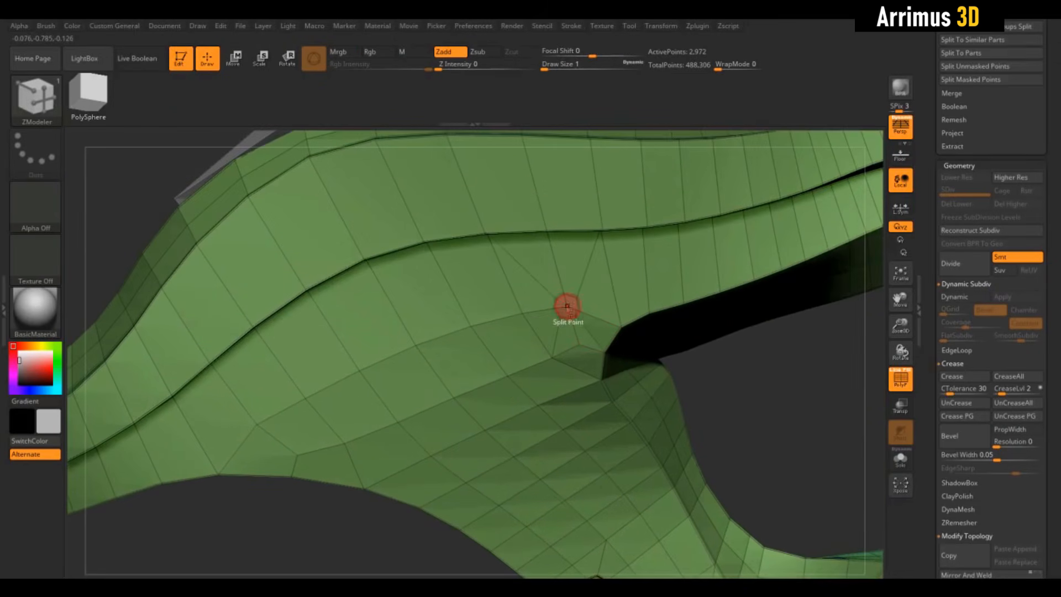
pyautogui.moveTo(712, 393); pyautogui.dragTo(672, 405)
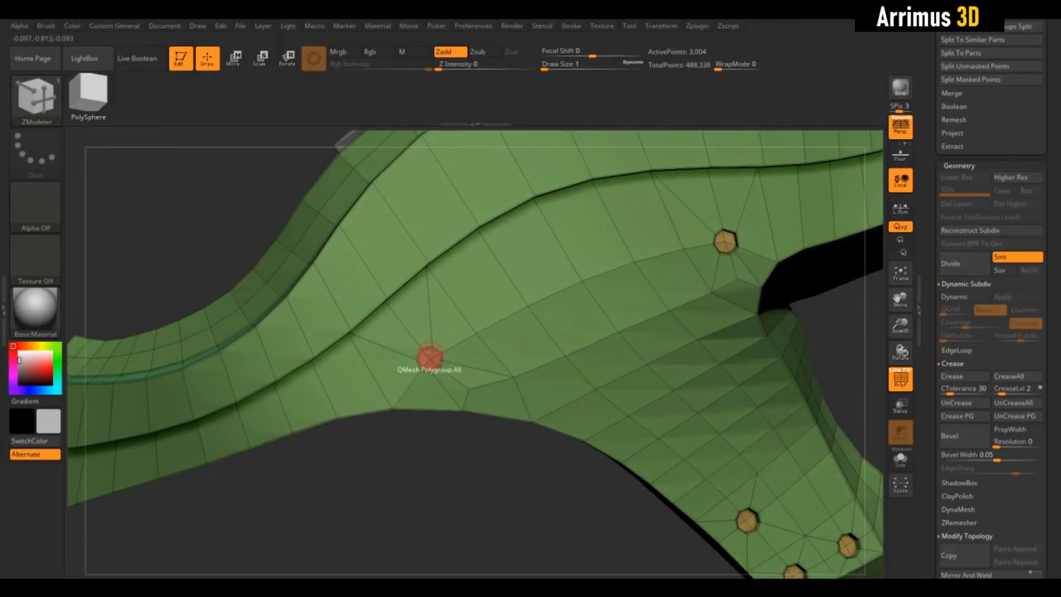
pyautogui.moveTo(446, 454); pyautogui.dragTo(493, 484)
pyautogui.hotkey('shift', 'f')
pyautogui.press('f')
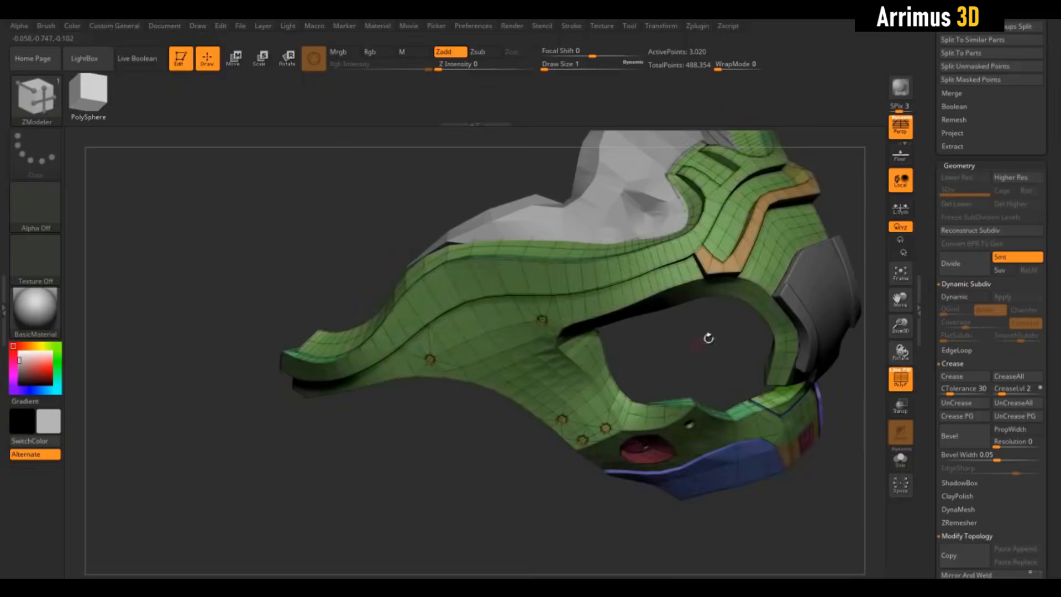
# - Cut round holes with Split and QMesh on the brow, starting inside the fork of the orange trim, and preview the armour smoothed
pyautogui.moveTo(705, 337); pyautogui.dragTo(635, 437)
pyautogui.click(640, 309)
pyautogui.click(640, 310)
pyautogui.moveTo(644, 390); pyautogui.dragTo(583, 398)
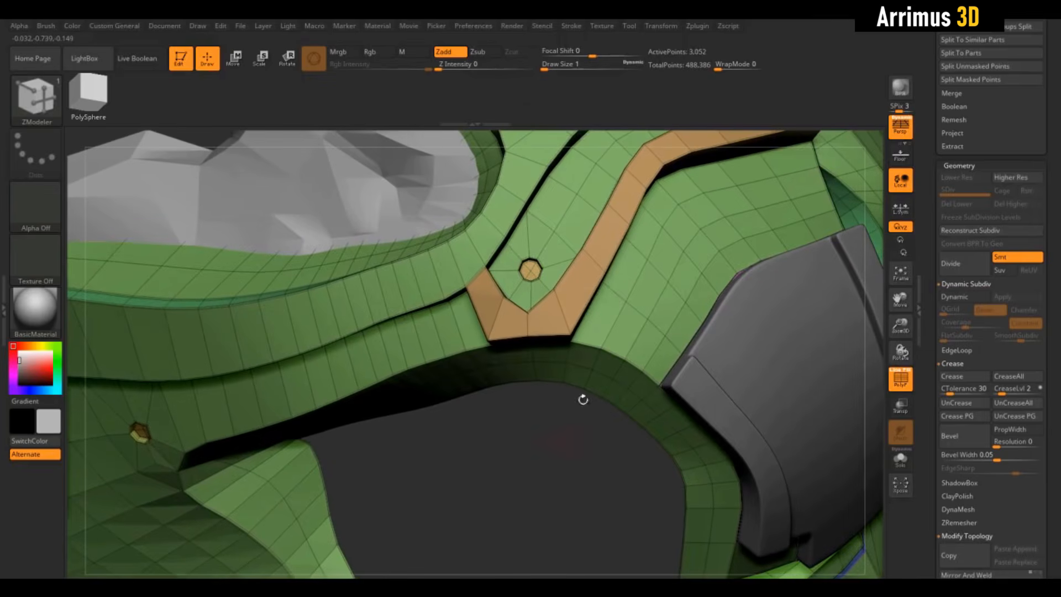
pyautogui.click(775, 176)
pyautogui.click(625, 299)
pyautogui.moveTo(625, 299); pyautogui.dragTo(608, 327)
pyautogui.hotkey('shift', 'f')
pyautogui.press('d')
pyautogui.press('f')
pyautogui.moveTo(558, 491); pyautogui.dragTo(796, 303)
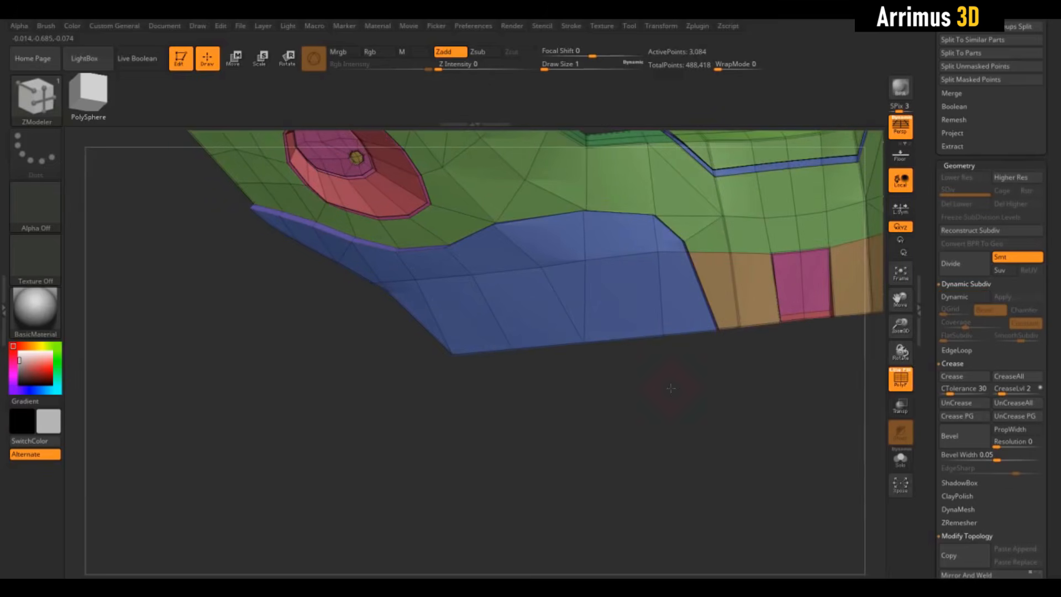
# - Mark off a rectangular strip along the lower edge of the blue jaw panel as its own polygroup
pyautogui.hotkey('ctrl', 'shift')
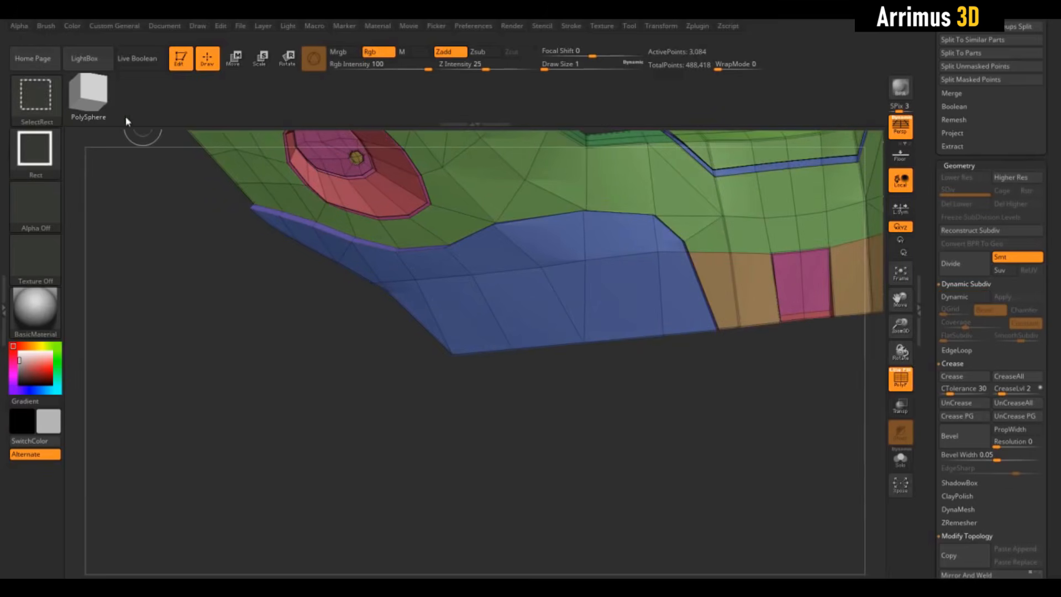
pyautogui.click(35, 107)
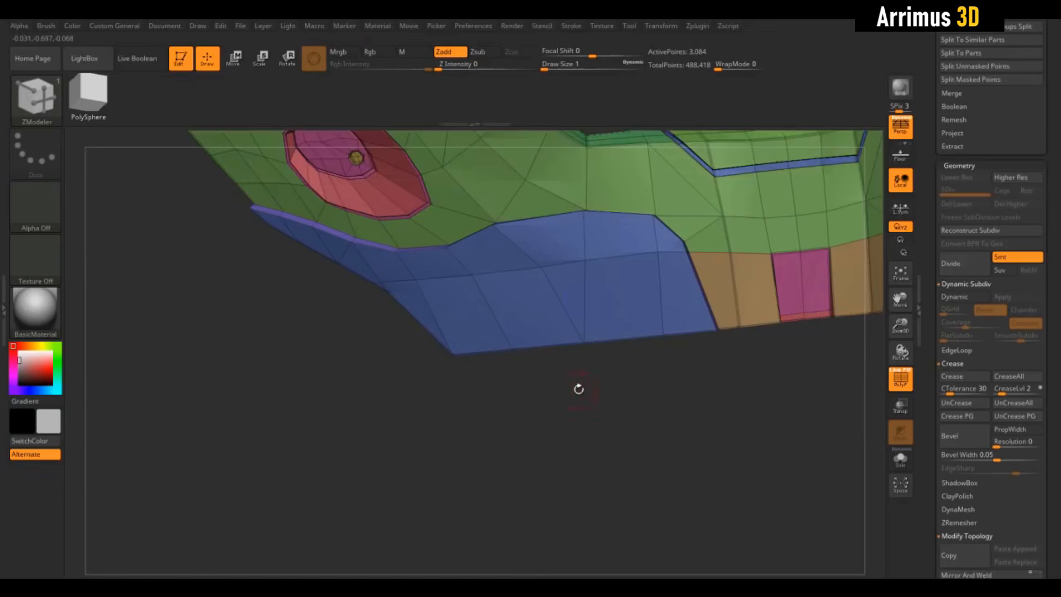
pyautogui.moveTo(578, 388)
pyautogui.mouseDown()
pyautogui.moveTo(489, 399)
pyautogui.moveTo(642, 301)
pyautogui.moveTo(680, 301)
pyautogui.mouseUp()
pyautogui.moveTo(652, 387)
pyautogui.mouseDown()
pyautogui.moveTo(641, 443)
pyautogui.moveTo(663, 470)
pyautogui.moveTo(631, 411)
pyautogui.moveTo(658, 401)
pyautogui.mouseUp()
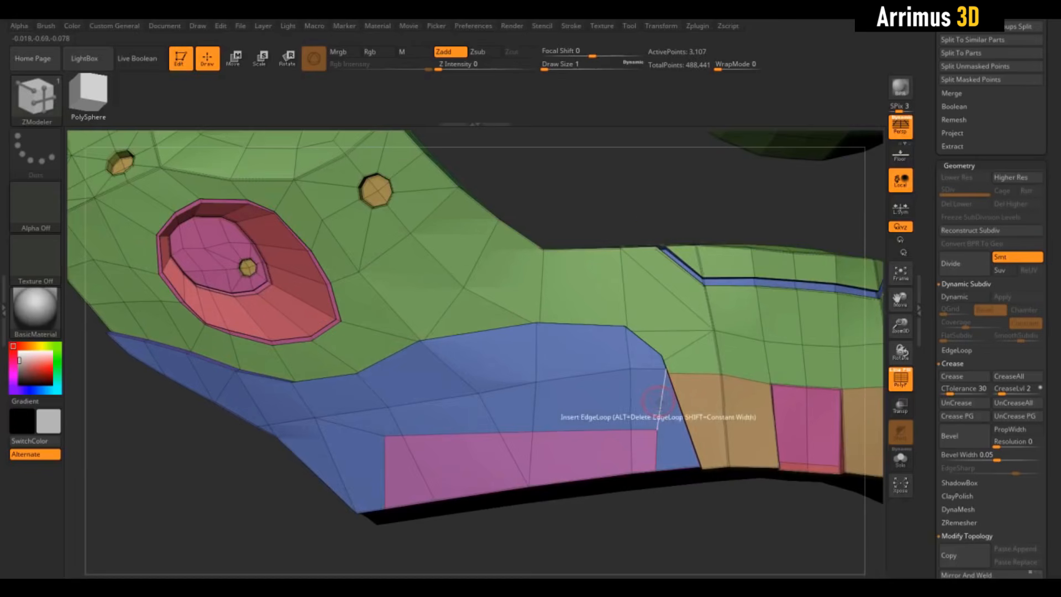
# - Undo and redo the last edits to the pink strip on the jaw panel
pyautogui.moveTo(661, 225); pyautogui.dragTo(590, 399)
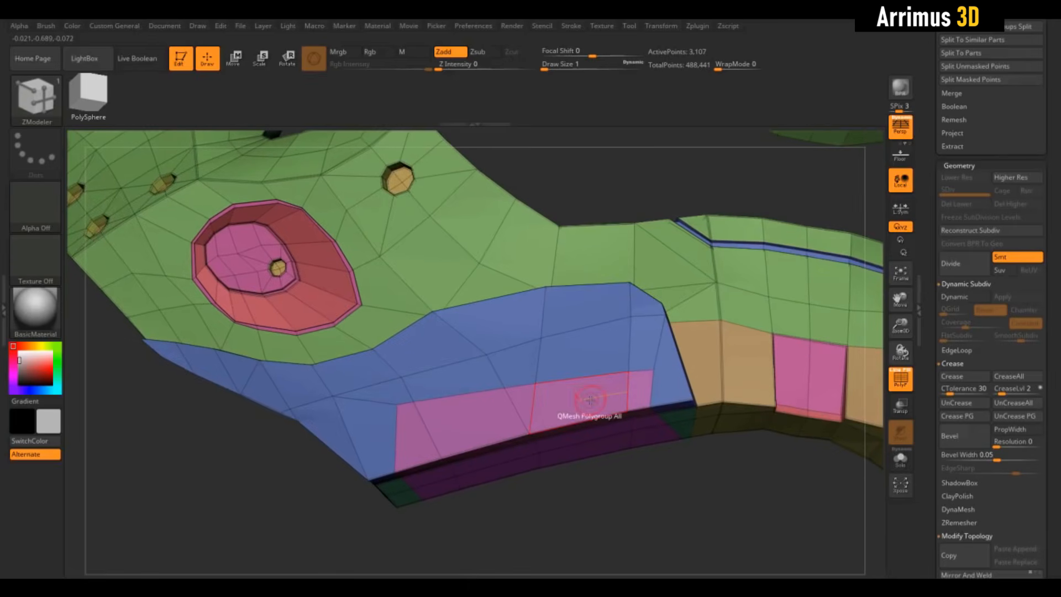
pyautogui.hotkey('ctrl', 'z')
pyautogui.hotkey('ctrl', 'z')
pyautogui.hotkey('ctrl', 'shift', 'z')
pyautogui.keyDown('alt'); pyautogui.moveTo(590, 506); pyautogui.dragTo(624, 451); pyautogui.keyUp('alt')
pyautogui.hotkey('ctrl', 'shift', 'z')
# - Set the QMesh target to Polygroup Island and try it on the pink strip of the jaw panel
pyautogui.press('space')
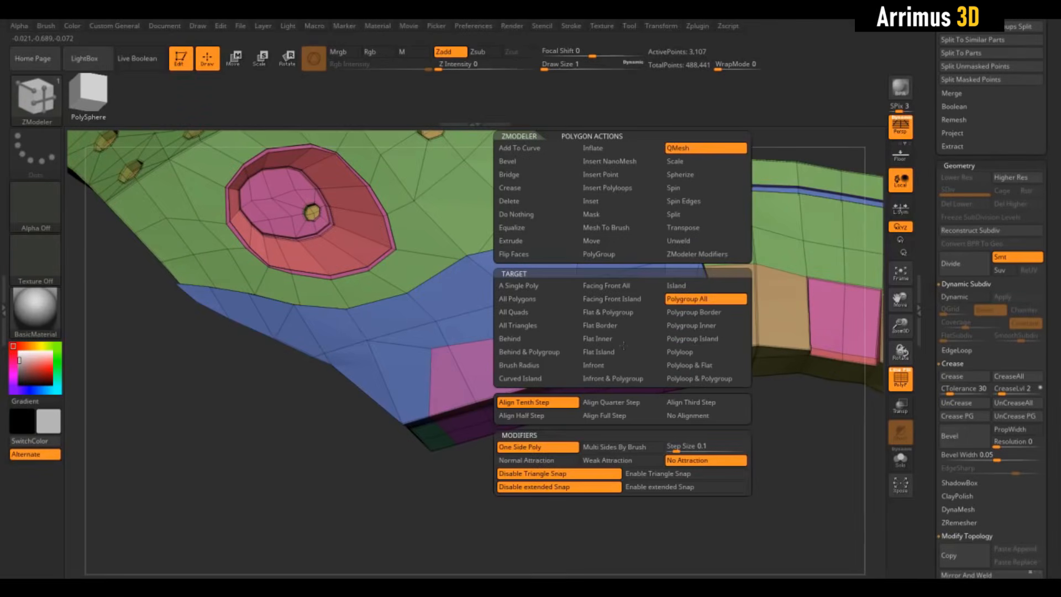
pyautogui.click(690, 340)
pyautogui.click(608, 358)
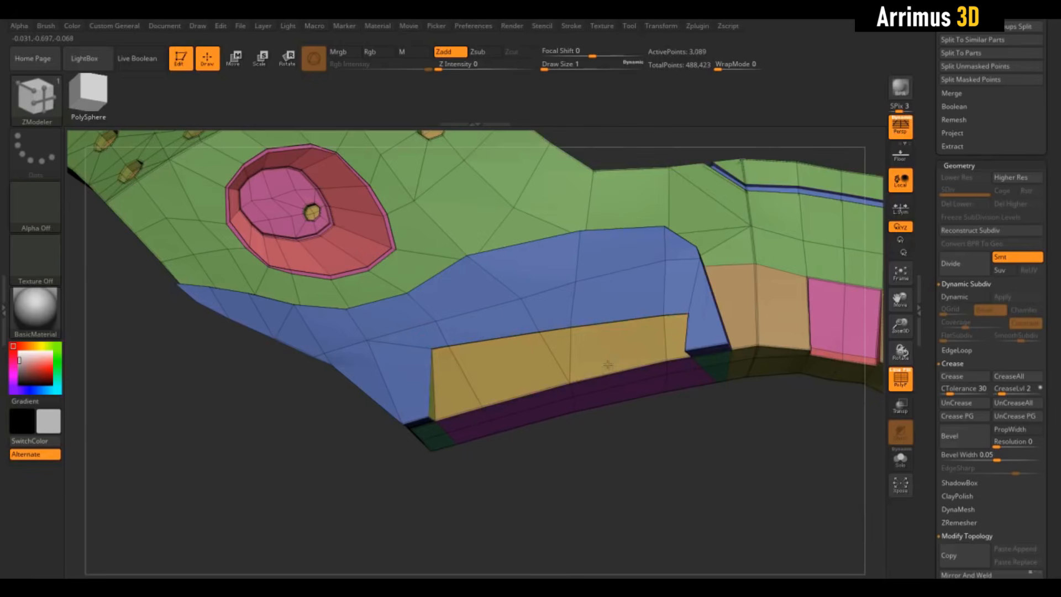
pyautogui.moveTo(608, 365); pyautogui.dragTo(612, 365)
pyautogui.moveTo(641, 466)
pyautogui.mouseDown()
pyautogui.moveTo(636, 437)
pyautogui.moveTo(619, 453)
pyautogui.moveTo(633, 479)
pyautogui.mouseUp()
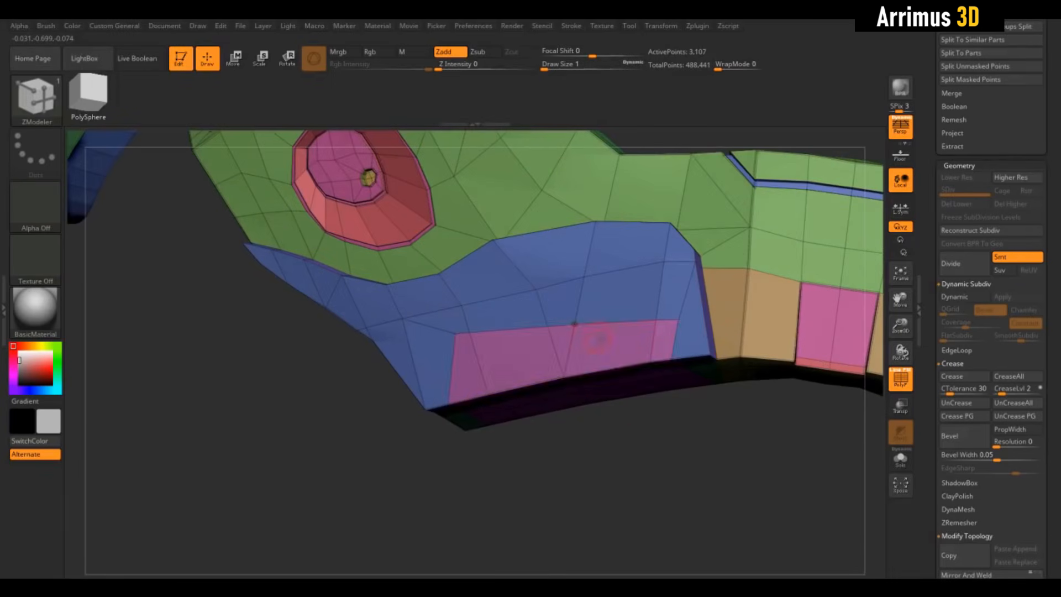
# - Recess the strip along the jaw panel's lower edge, preview it with dynamic subdivision, and add supporting edges along its border
pyautogui.moveTo(640, 440)
pyautogui.mouseDown()
pyautogui.moveTo(658, 463)
pyautogui.moveTo(651, 472)
pyautogui.moveTo(709, 422)
pyautogui.mouseUp()
pyautogui.press('d')
pyautogui.hotkey('shift', 'f')
pyautogui.hotkey('shift', 'd')
pyautogui.hotkey('shift', 'f')
pyautogui.click(737, 362)
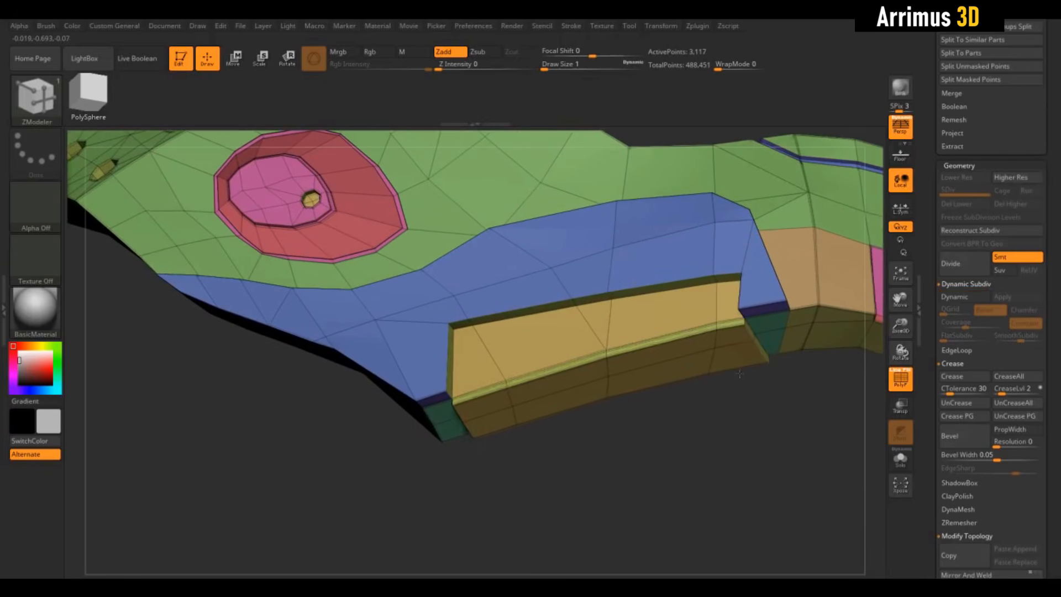
# - Inset the underside of the recessed jaw strip as a region with the Polygroup Island target
pyautogui.moveTo(739, 385); pyautogui.dragTo(716, 367)
pyautogui.press('d')
pyautogui.hotkey('shift', 'f')
pyautogui.hotkey('shift', 'd')
pyautogui.hotkey('shift', 'f')
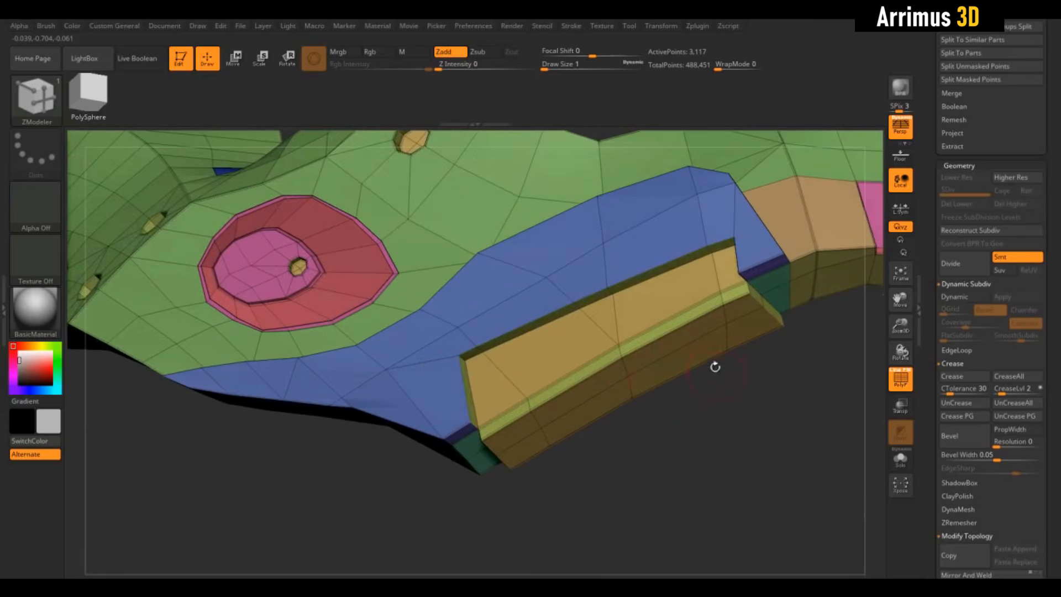
pyautogui.press('space')
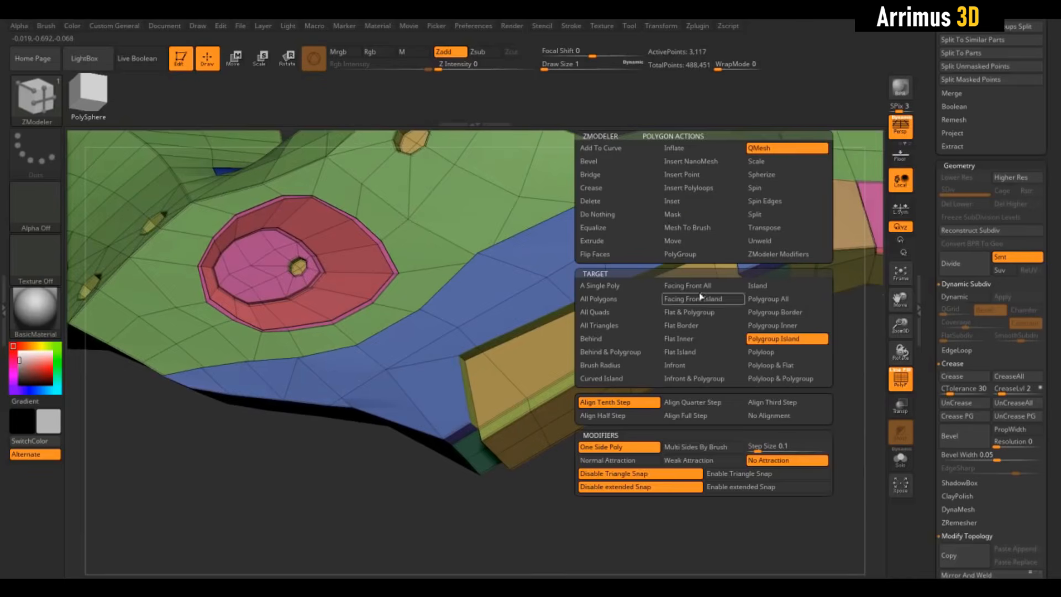
pyautogui.click(674, 201)
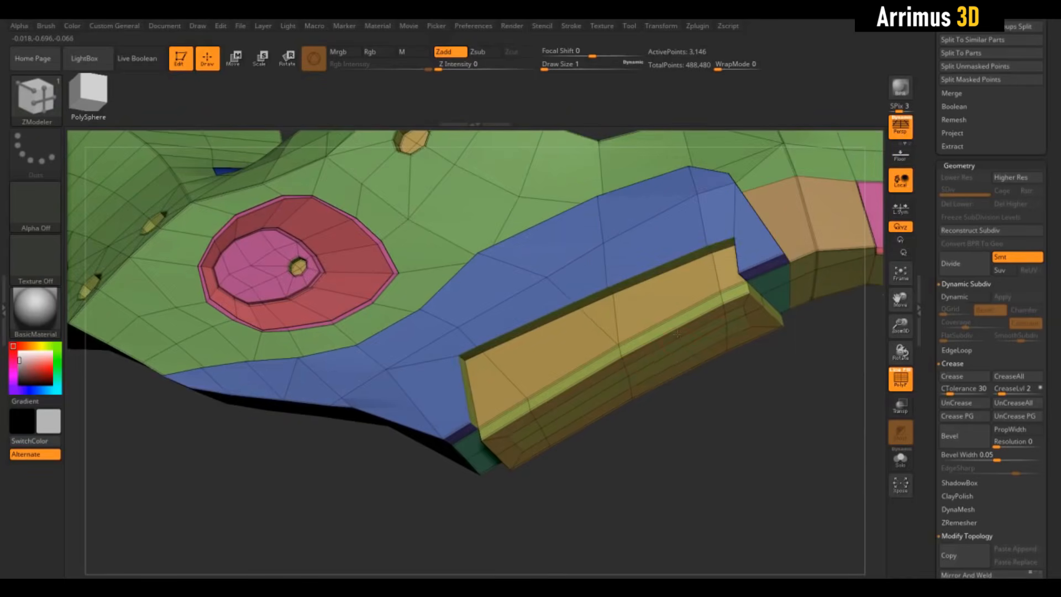
# - Recess the inset underside face into a slot using QMesh on Polygroup Island, and check it with dynamic subdivision
pyautogui.press('space')
pyautogui.click(730, 149)
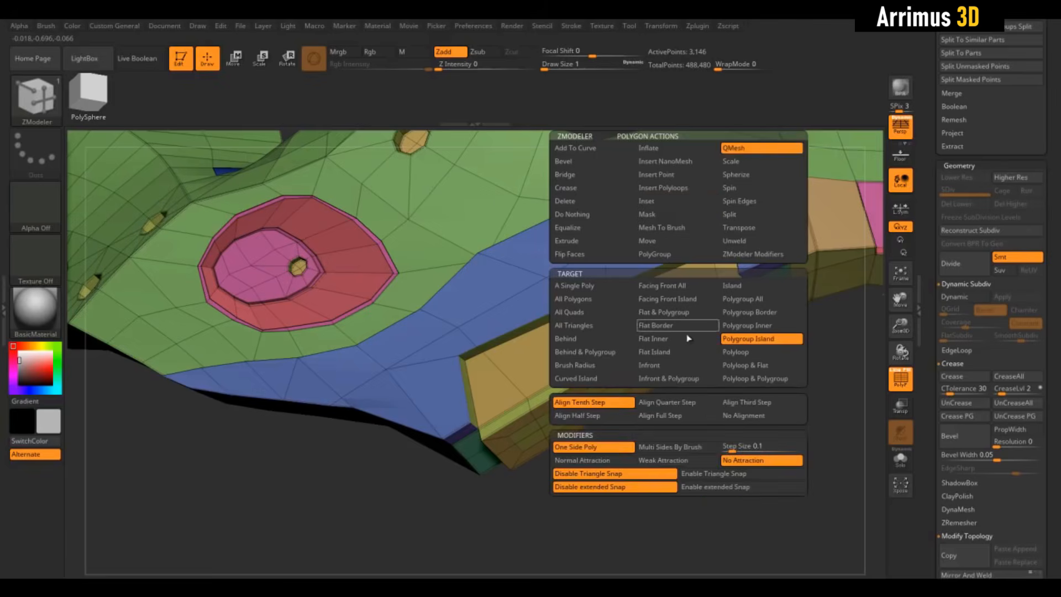
pyautogui.click(758, 337)
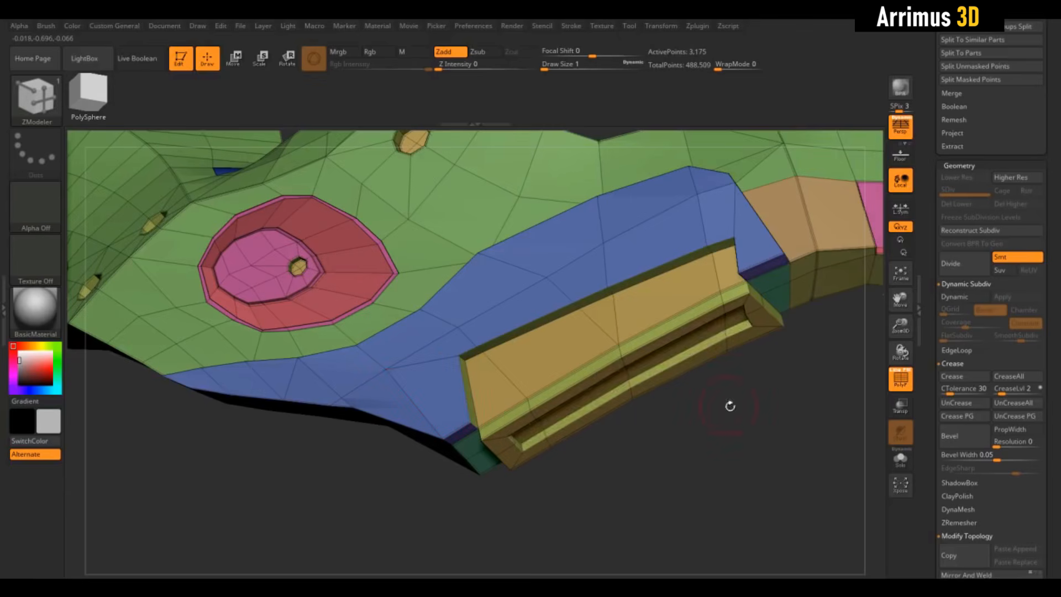
pyautogui.moveTo(730, 406); pyautogui.dragTo(735, 413)
pyautogui.press('d')
pyautogui.hotkey('shift', 'f')
pyautogui.keyDown('ctrl'); pyautogui.moveTo(735, 413); pyautogui.dragTo(715, 433, button='right'); pyautogui.keyUp('ctrl')
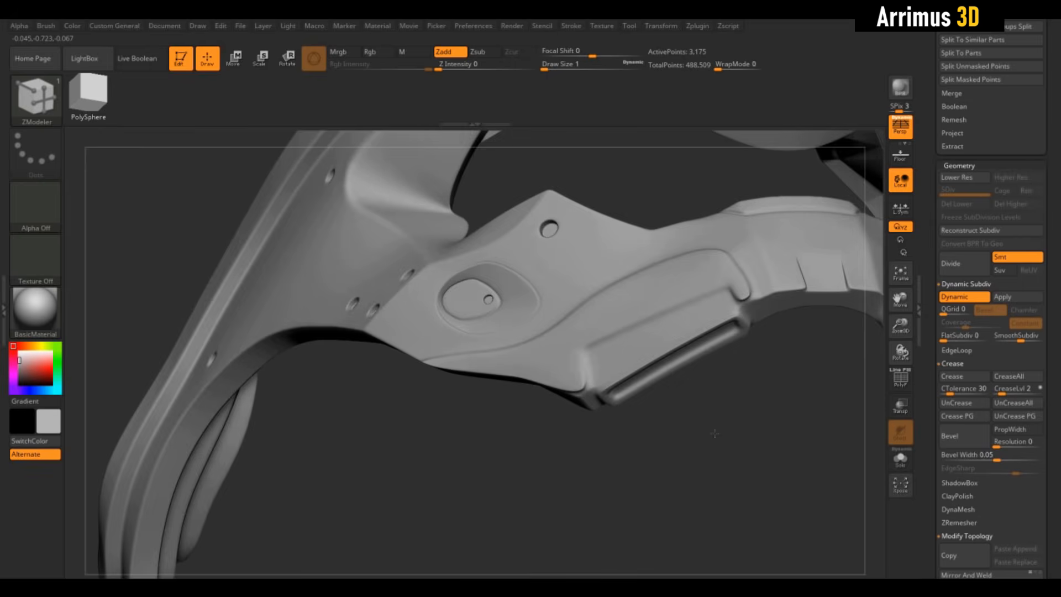
pyautogui.moveTo(714, 433)
pyautogui.mouseDown()
pyautogui.moveTo(729, 376)
pyautogui.moveTo(713, 426)
pyautogui.mouseUp()
pyautogui.hotkey('shift', 'd')
pyautogui.hotkey('shift', 'f')
# - Slice an angular panel around the single bolt hole above the cheek recess with SliceCurve
pyautogui.keyDown('ctrl'); pyautogui.moveTo(727, 429); pyautogui.dragTo(734, 441, button='right'); pyautogui.keyUp('ctrl')
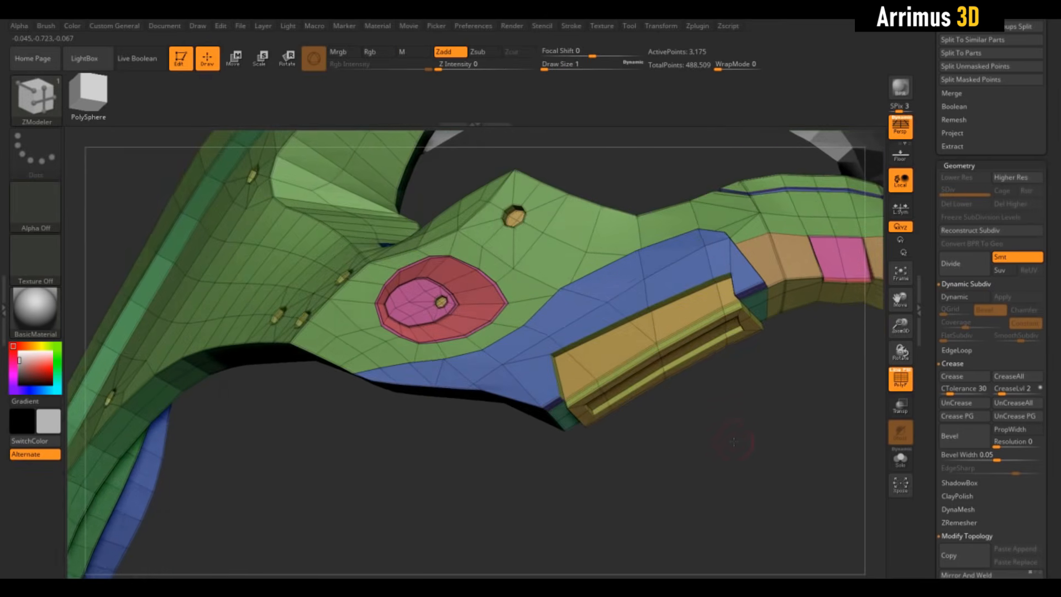
pyautogui.moveTo(741, 428); pyautogui.dragTo(752, 435)
pyautogui.moveTo(736, 398); pyautogui.dragTo(746, 426)
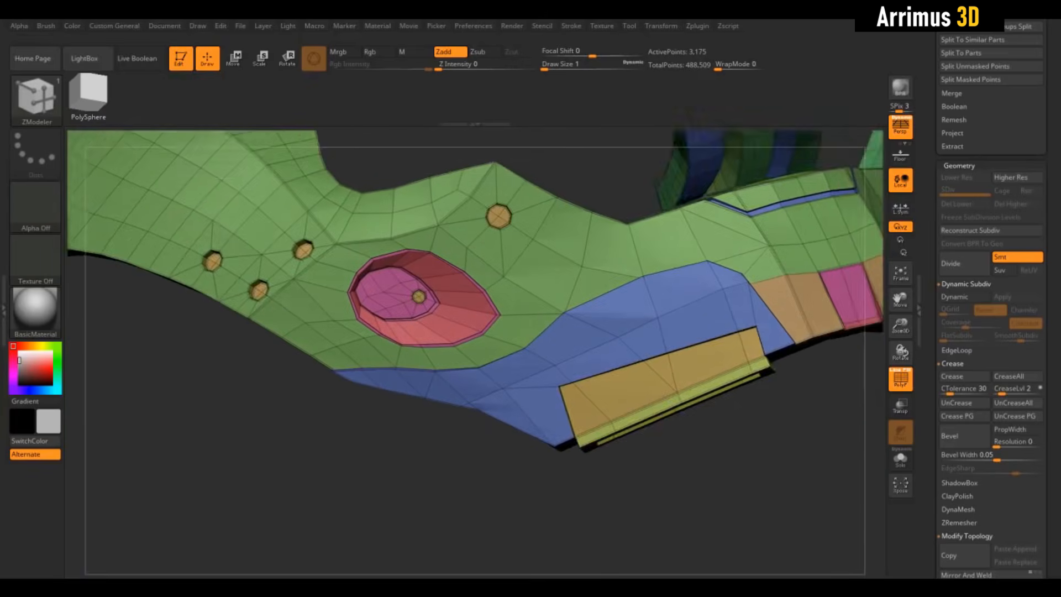
pyautogui.moveTo(629, 247)
pyautogui.keyDown('alt'); pyautogui.mouseDown(button='right')
pyautogui.moveTo(676, 288)
pyautogui.moveTo(624, 301)
pyautogui.moveTo(604, 272)
pyautogui.mouseUp(button='right'); pyautogui.keyUp('alt')
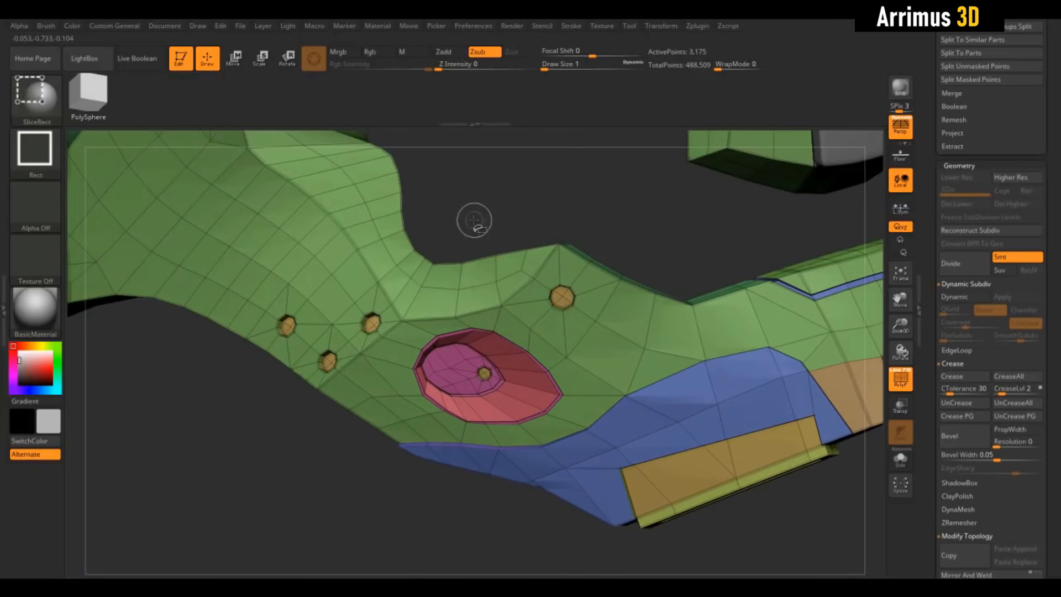
pyautogui.click(36, 97)
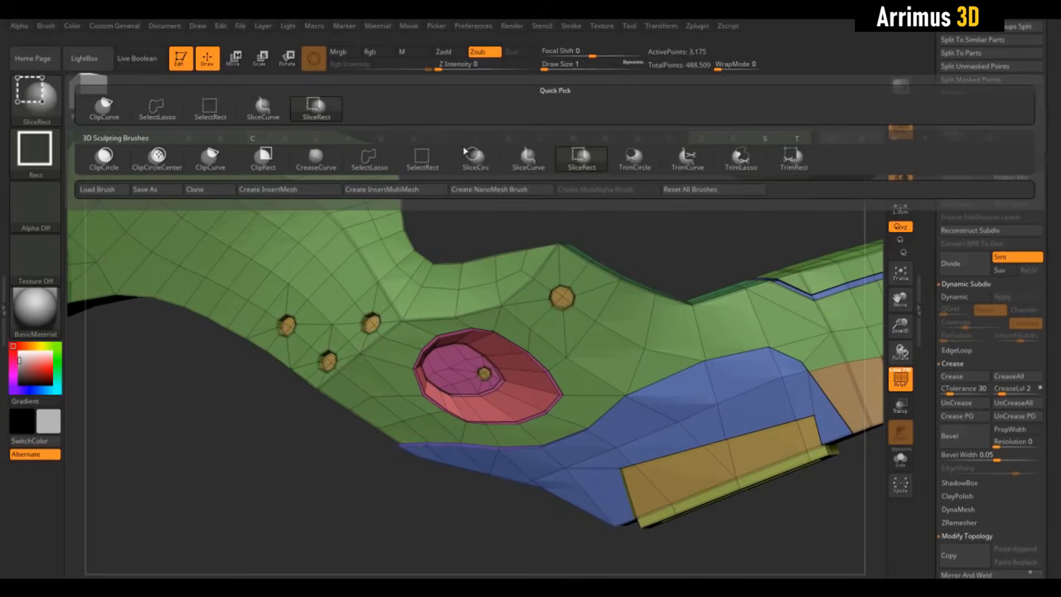
pyautogui.click(525, 169)
pyautogui.keyDown('ctrl'); pyautogui.keyDown('shift'); pyautogui.moveTo(473, 212); pyautogui.dragTo(486, 311); pyautogui.keyUp('shift'); pyautogui.keyUp('ctrl')
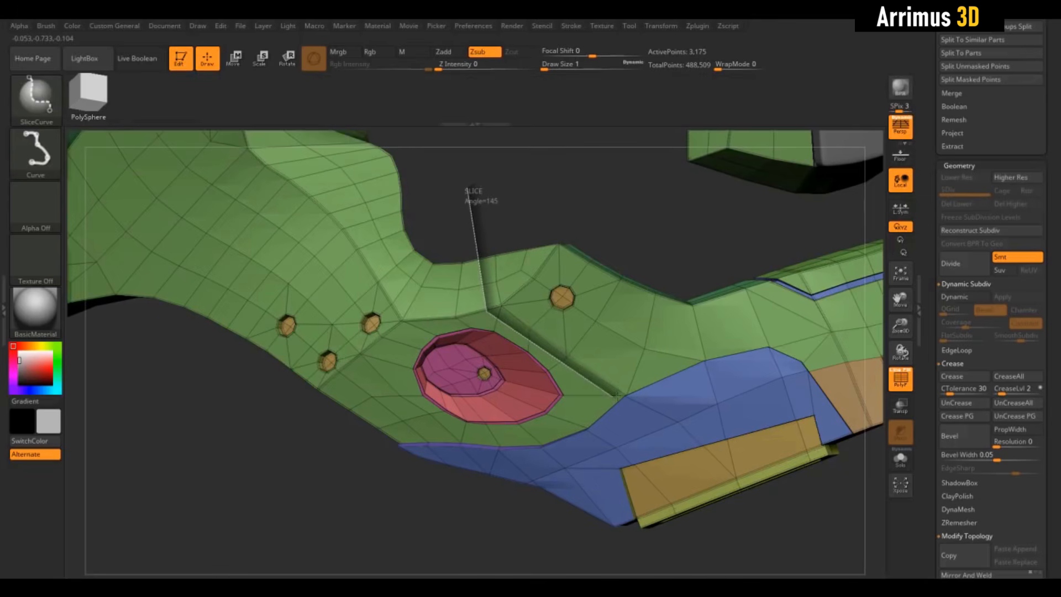
pyautogui.moveTo(594, 386)
pyautogui.keyDown('ctrl'); pyautogui.keyDown('shift'); pyautogui.mouseDown()
pyautogui.moveTo(657, 239)
pyautogui.moveTo(680, 234)
pyautogui.moveTo(672, 249)
pyautogui.moveTo(685, 232)
pyautogui.mouseUp(); pyautogui.keyUp('shift'); pyautogui.keyUp('ctrl')
# - Bevel the complete edge loop around the sliced bolt-hole panel into a thin border band
pyautogui.press('space')
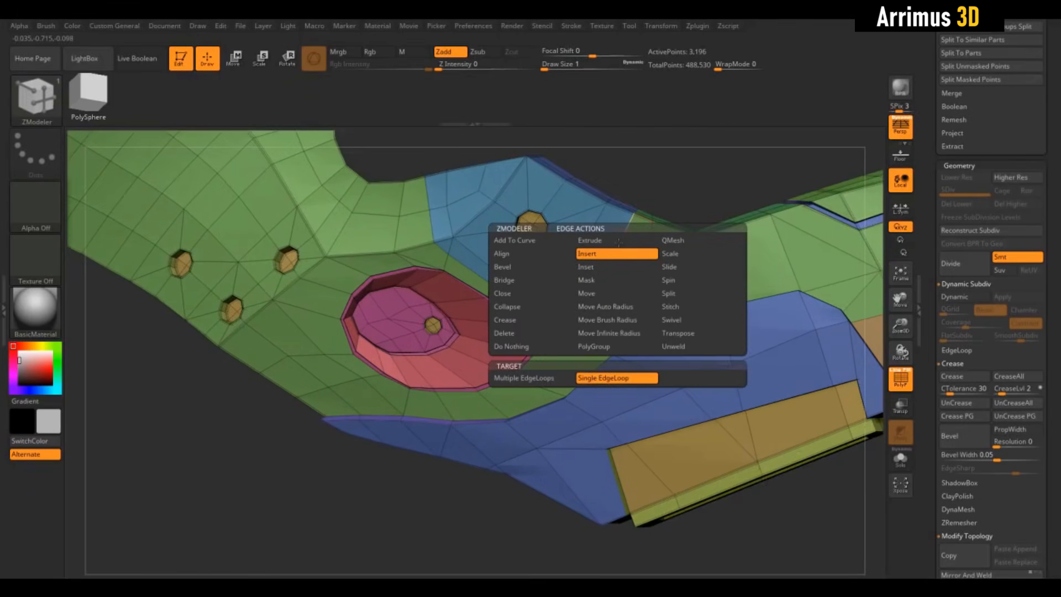
pyautogui.click(518, 270)
pyautogui.moveTo(670, 189); pyautogui.dragTo(701, 210)
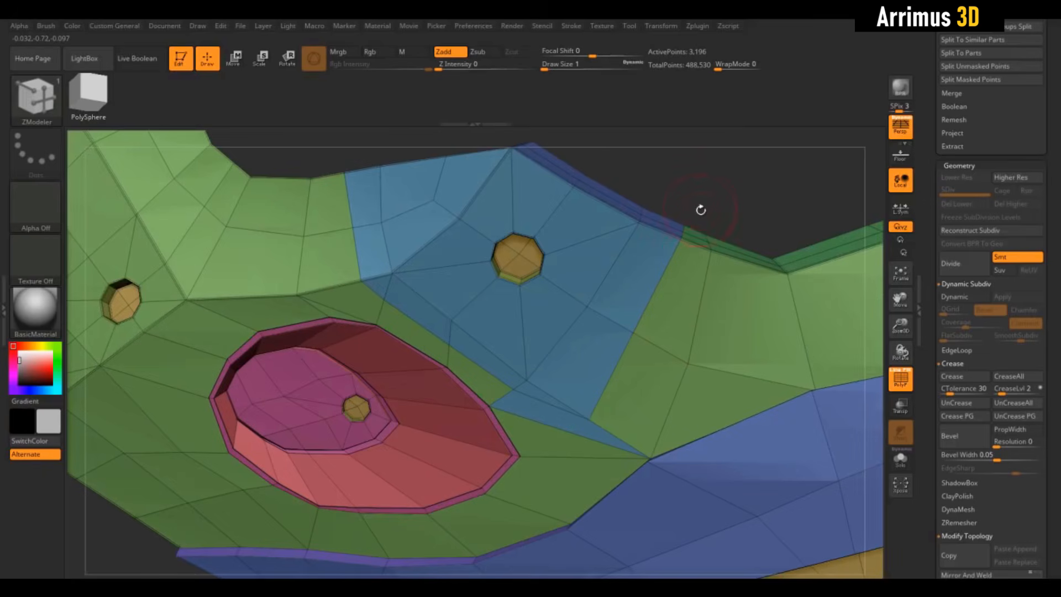
pyautogui.click(669, 265)
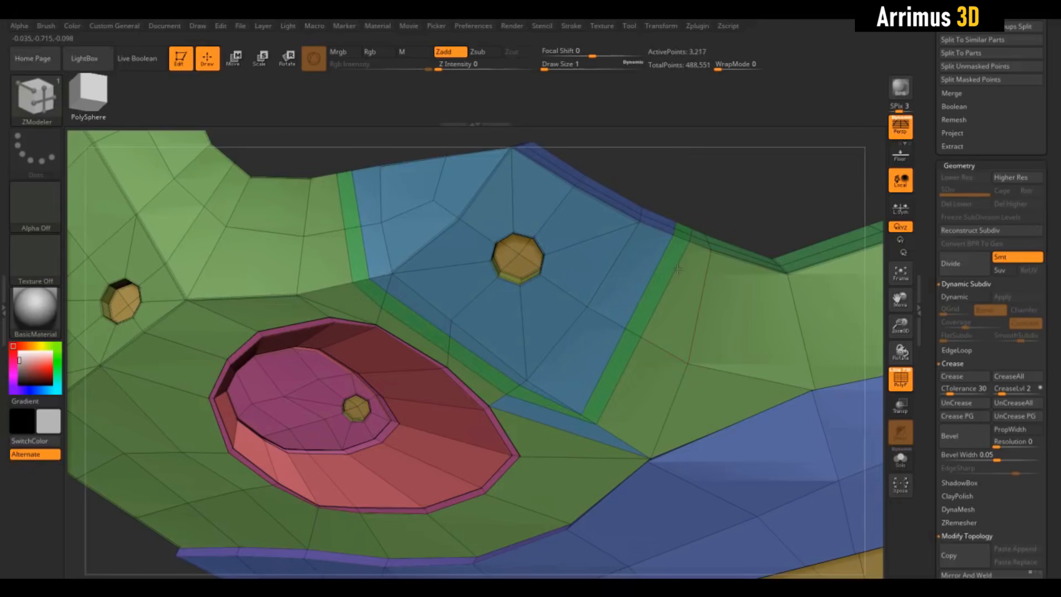
# - Adjust the lower corner of the bolt-hole panel's border band with the ZModeler Slide point action
pyautogui.keyDown('alt'); pyautogui.moveTo(763, 206); pyautogui.dragTo(813, 173); pyautogui.keyUp('alt')
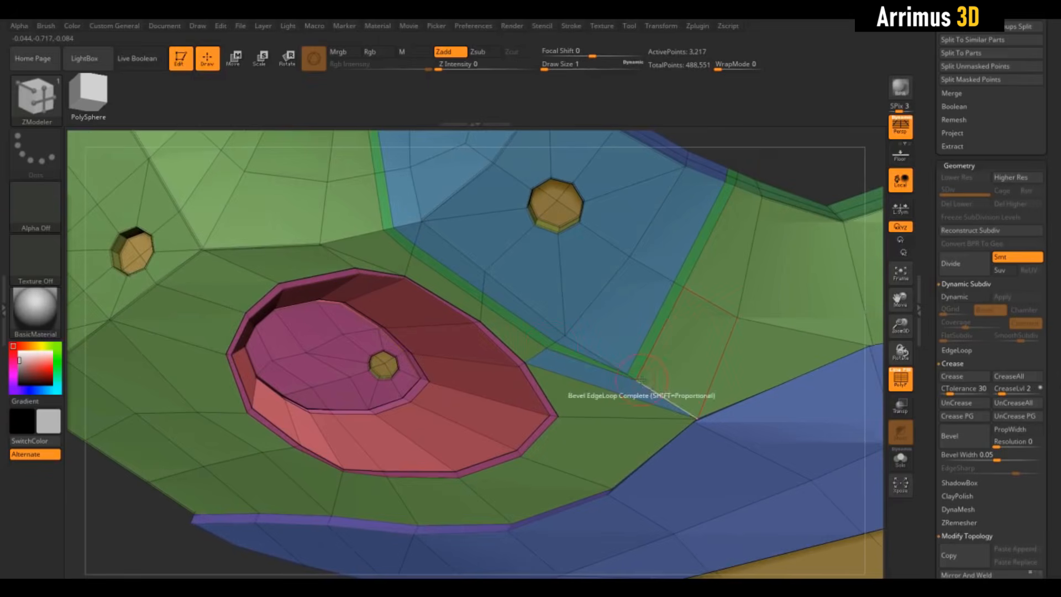
pyautogui.press('space')
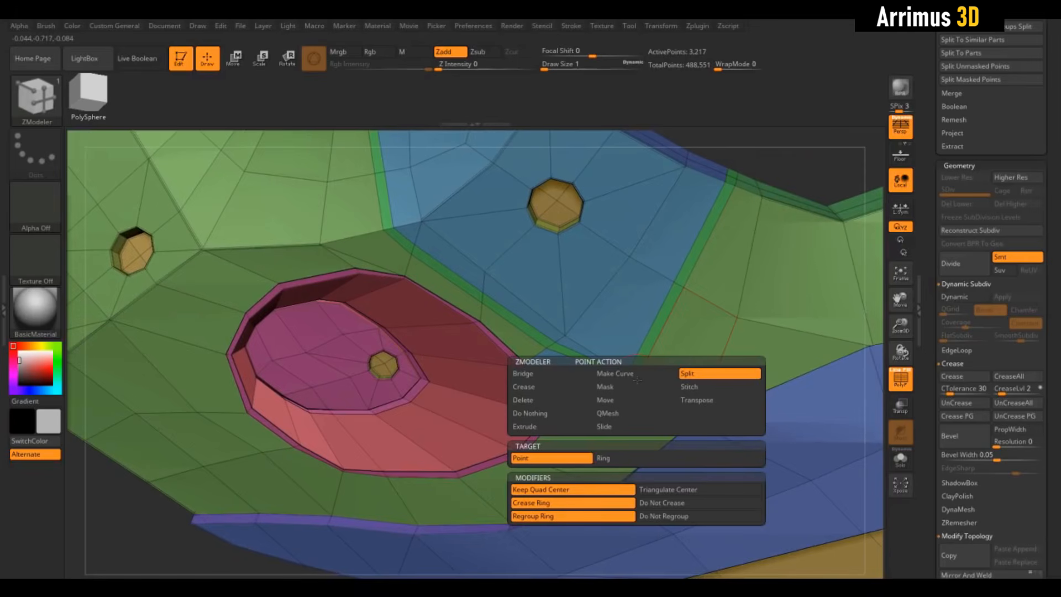
pyautogui.click(608, 427)
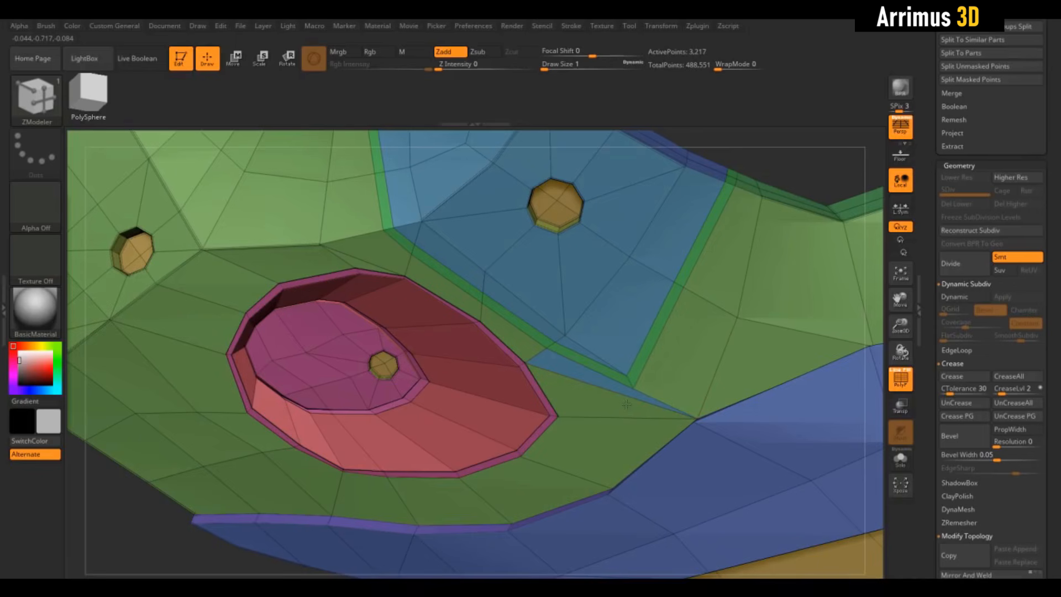
pyautogui.keyDown('alt'); pyautogui.moveTo(796, 168); pyautogui.dragTo(808, 206); pyautogui.keyUp('alt')
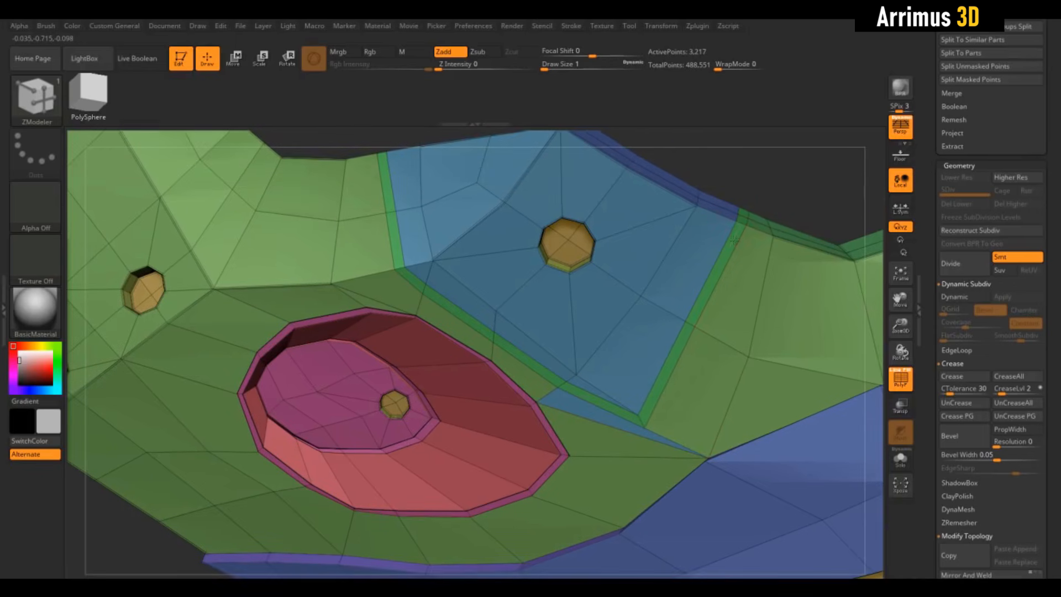
# - Sink the green border band into a groove using QMesh on Polygroup Island, and preview it with dynamic subdivision
pyautogui.press('space')
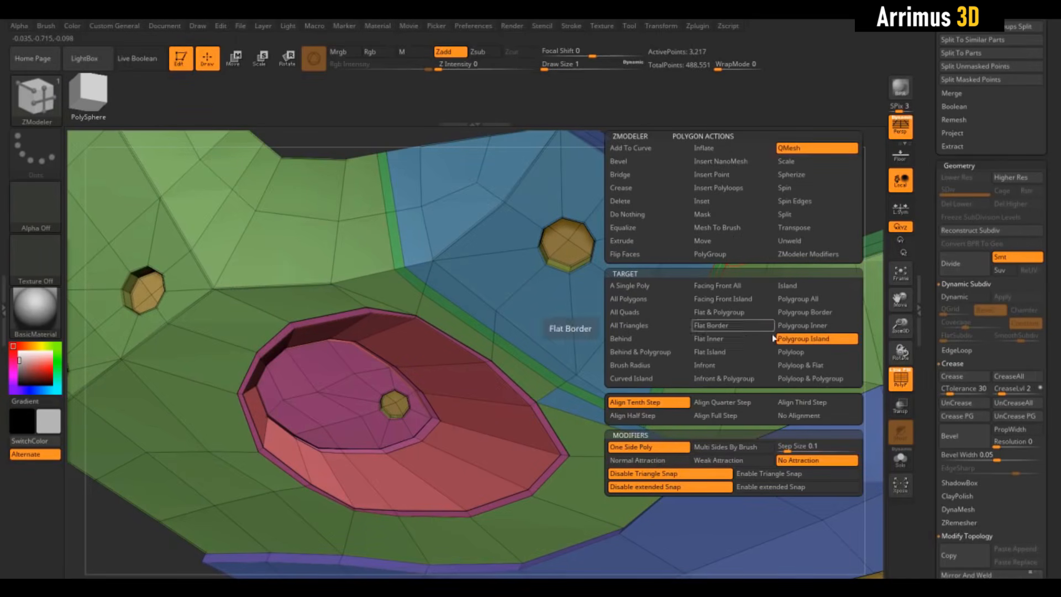
pyautogui.click(791, 352)
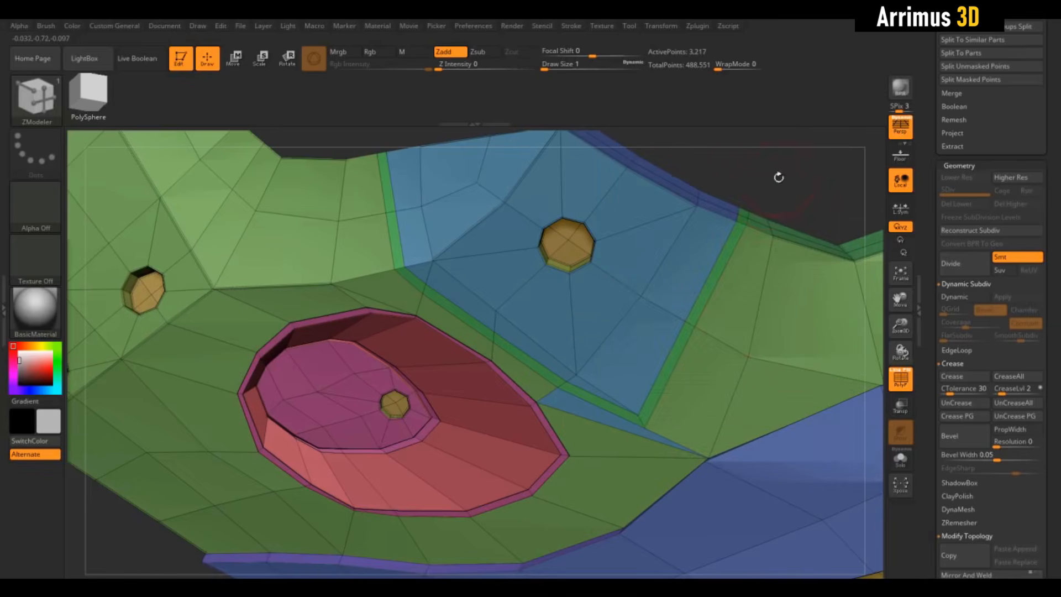
pyautogui.moveTo(779, 177); pyautogui.dragTo(746, 225)
pyautogui.press('space')
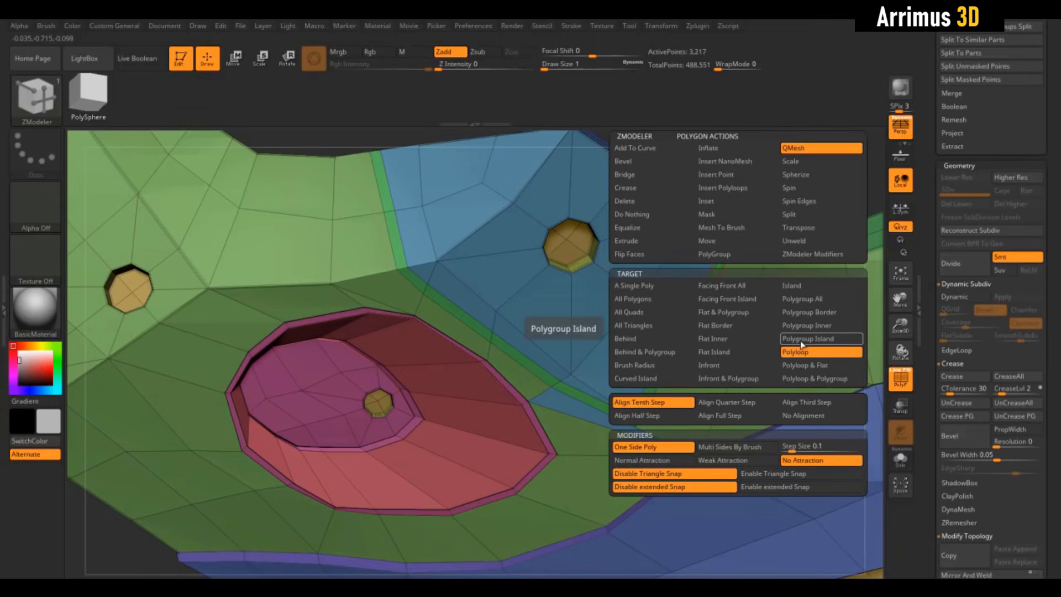
pyautogui.click(807, 338)
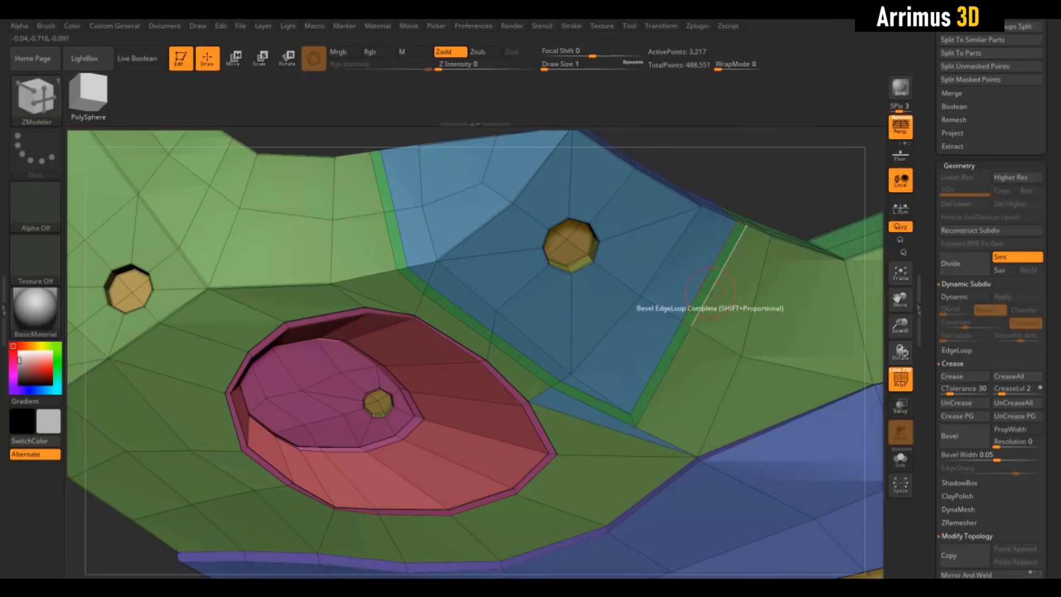
pyautogui.click(711, 292)
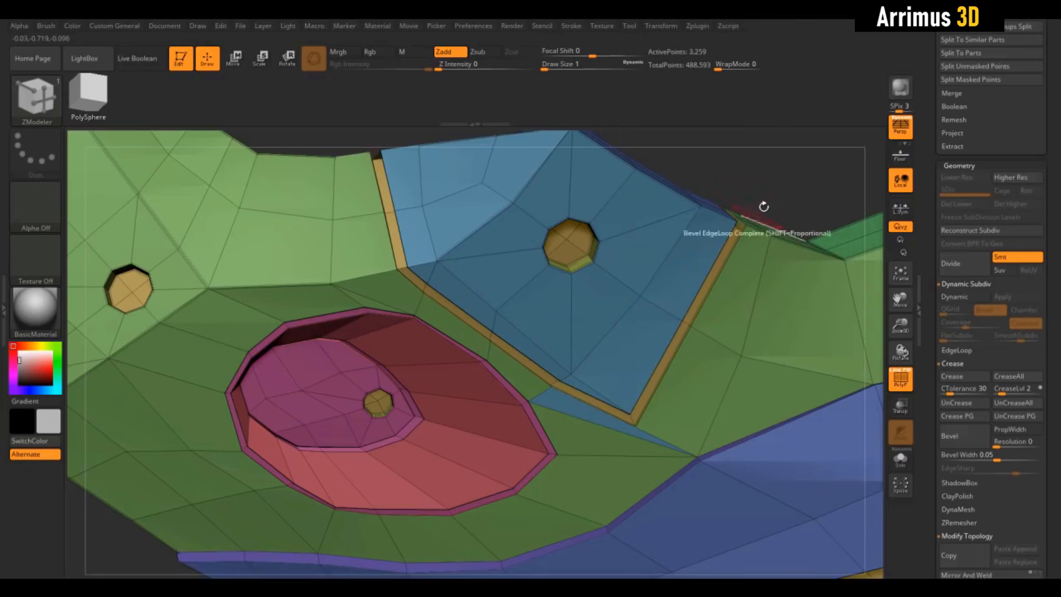
pyautogui.moveTo(764, 206); pyautogui.dragTo(674, 274)
pyautogui.hotkey('shift', 'f')
pyautogui.press('d')
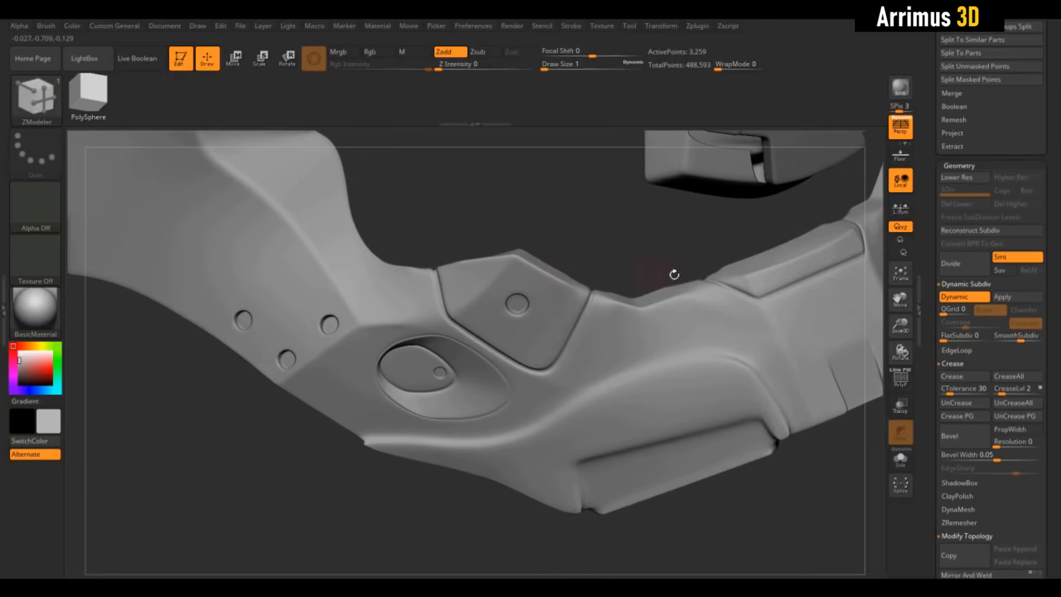
# - Crease the armour edges with a tolerance of 30 and inspect the bolt holes and cheek recess in the smoothed preview
pyautogui.click(959, 382)
pyautogui.moveTo(623, 241); pyautogui.dragTo(569, 495)
pyautogui.hotkey('shift', 'd')
pyautogui.hotkey('shift', 'f')
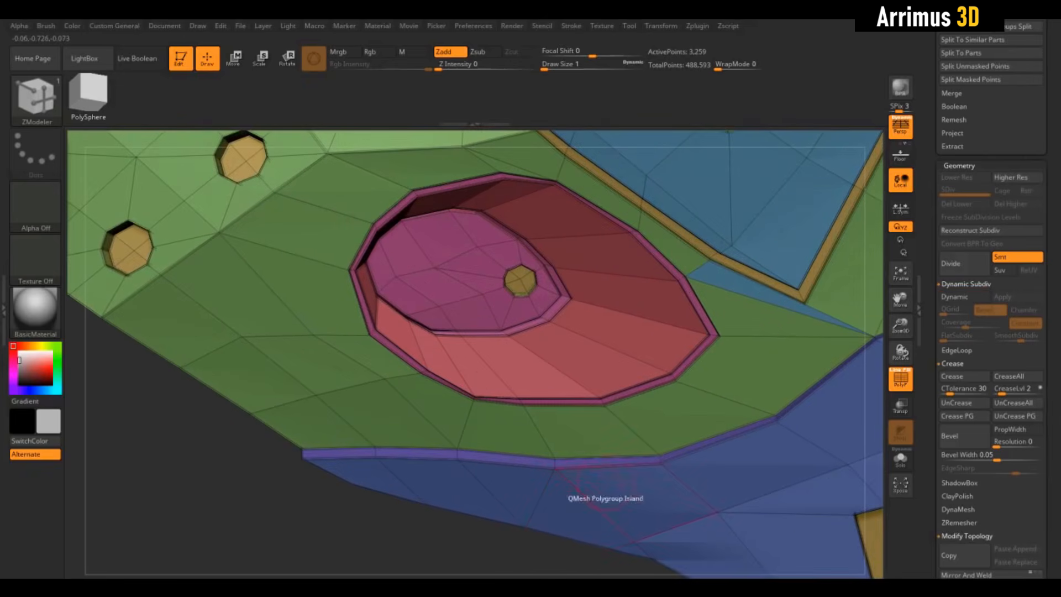
pyautogui.hotkey('shift', 'f')
pyautogui.hotkey('shift', 'd')
pyautogui.moveTo(568, 479); pyautogui.dragTo(559, 406)
pyautogui.keyDown('alt'); pyautogui.moveTo(544, 470); pyautogui.dragTo(520, 461); pyautogui.keyUp('alt')
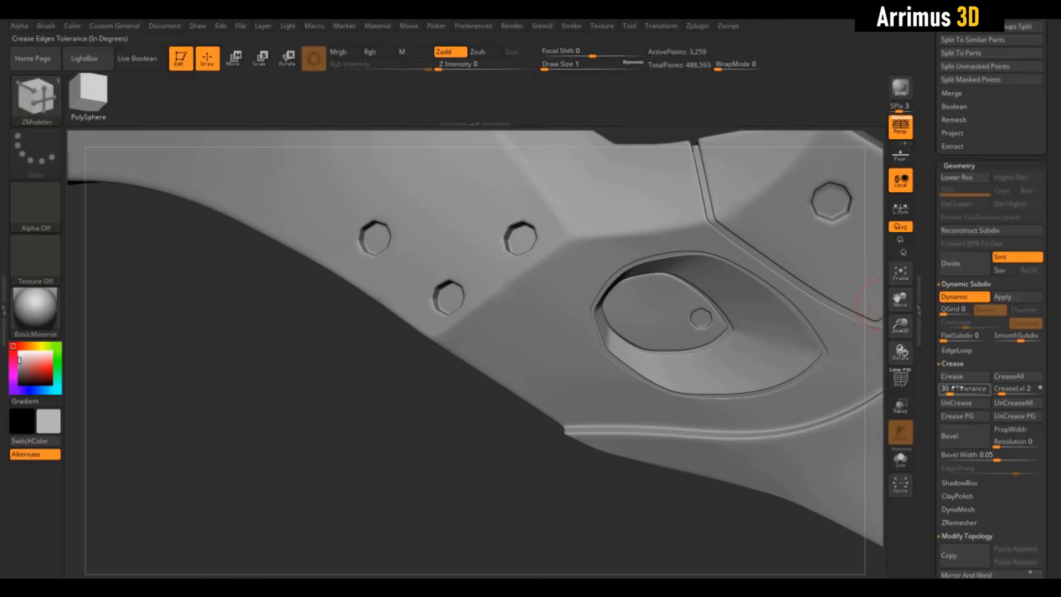
# - Set the crease tolerance to 56, remove all existing creases, and check the jaw with its polygroups displayed
pyautogui.moveTo(955, 388); pyautogui.dragTo(958, 390)
pyautogui.click(1020, 403)
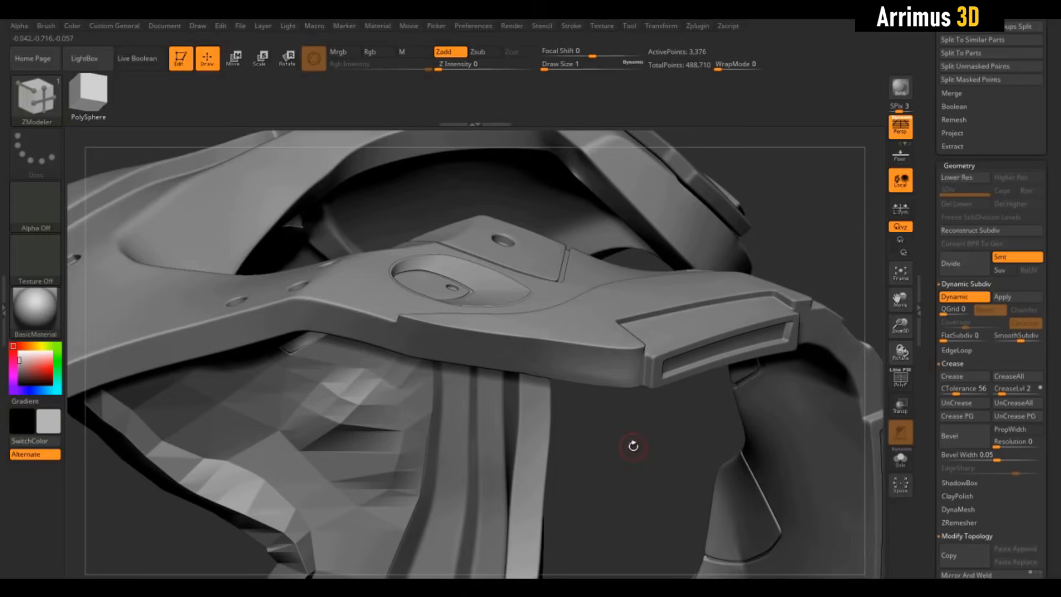
pyautogui.moveTo(634, 443); pyautogui.dragTo(623, 400)
pyautogui.hotkey('shift', 'f')
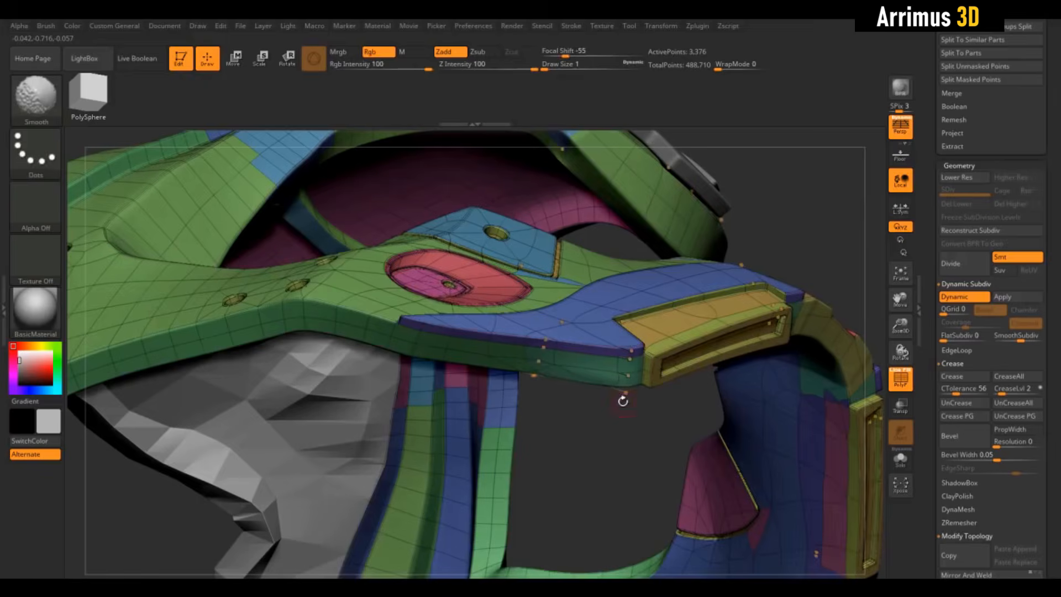
# - Try pulling the side faces at the jaw's lower corner outward with ZModeler in the smoothed preview
pyautogui.hotkey('shift', 'f')
pyautogui.press('b')
pyautogui.press('z')
pyautogui.press('m')
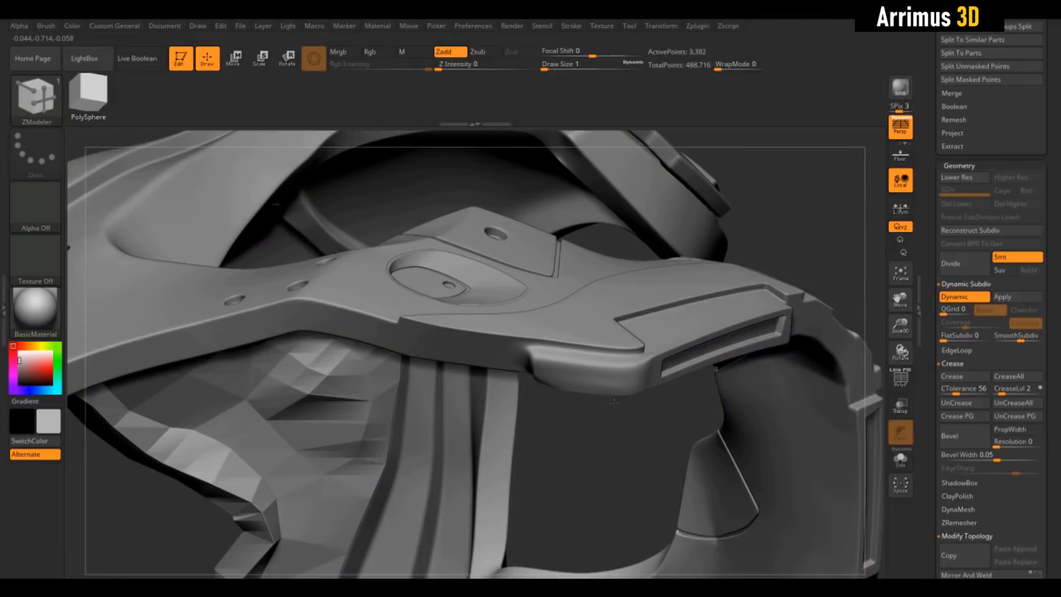
pyautogui.moveTo(613, 402); pyautogui.dragTo(686, 415)
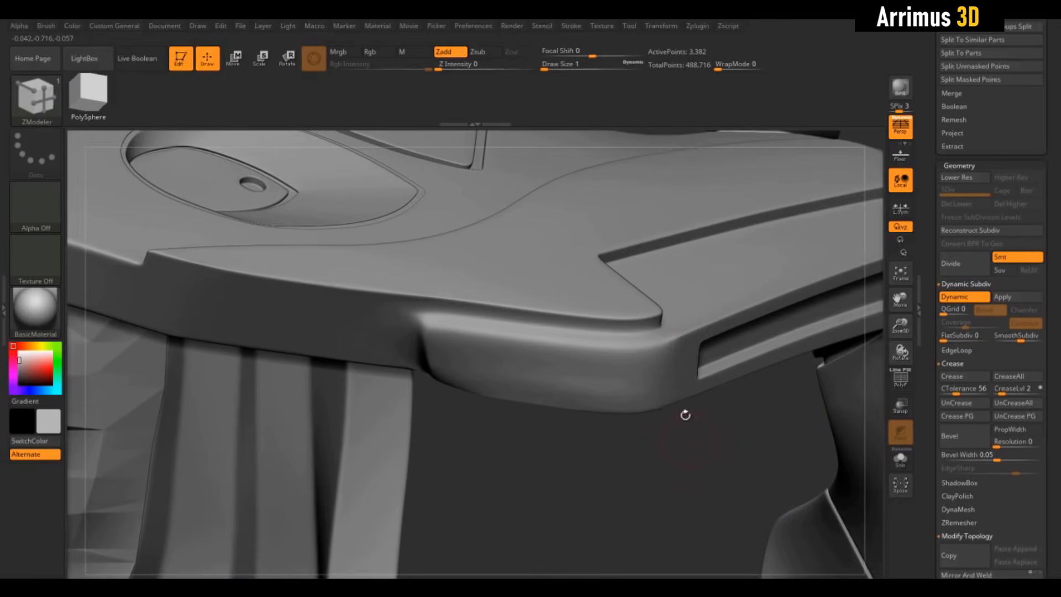
pyautogui.click(662, 368)
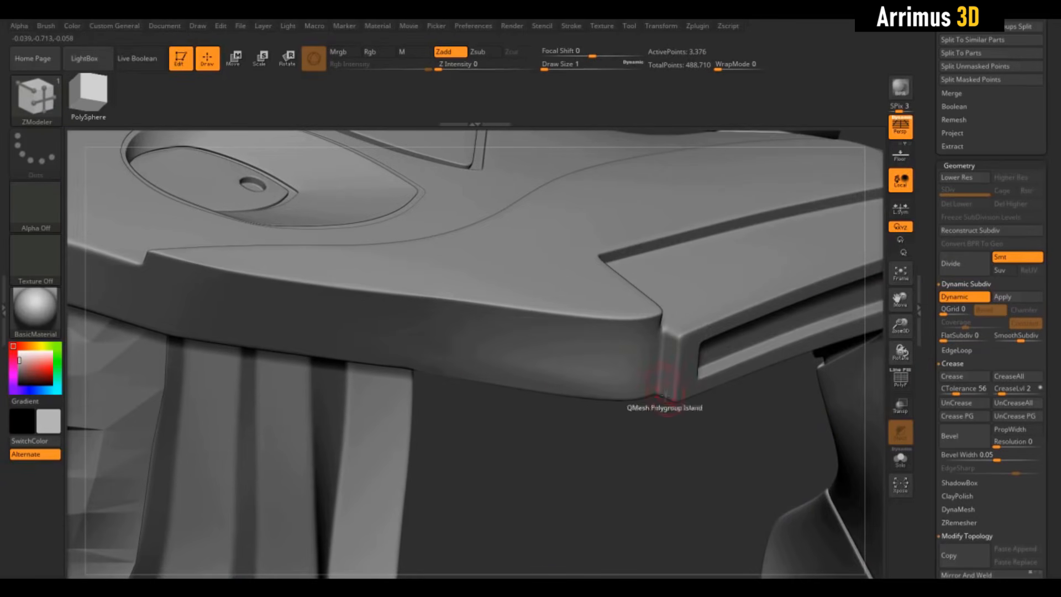
# - Turn off dynamic subdivision and try different QMesh extrusion depths on the jaw's lower corner faces
pyautogui.click(964, 297)
pyautogui.hotkey('shift', 'f')
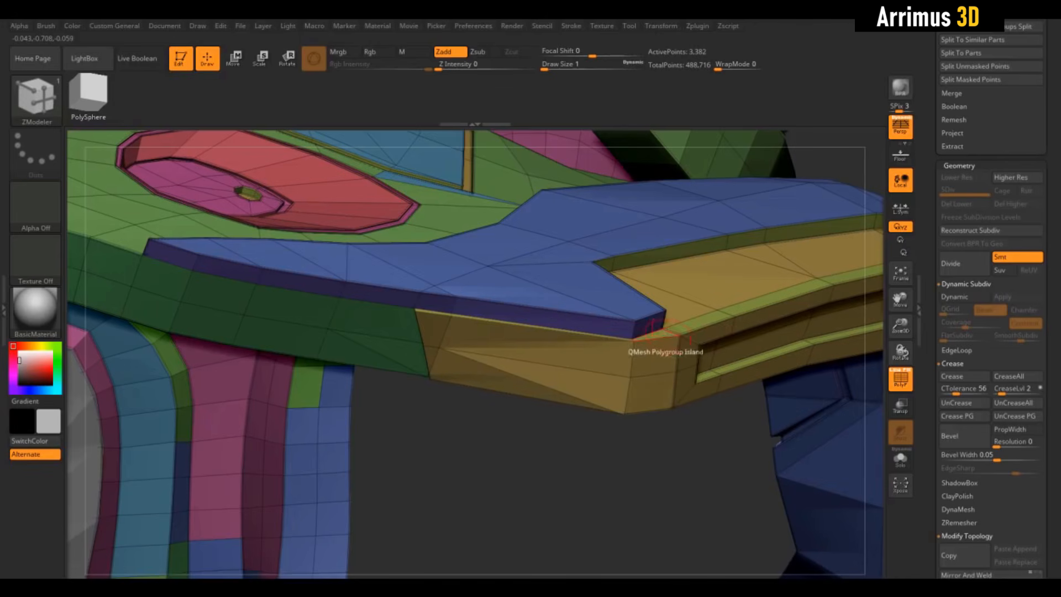
pyautogui.hotkey('ctrl', 'shift', 'z')
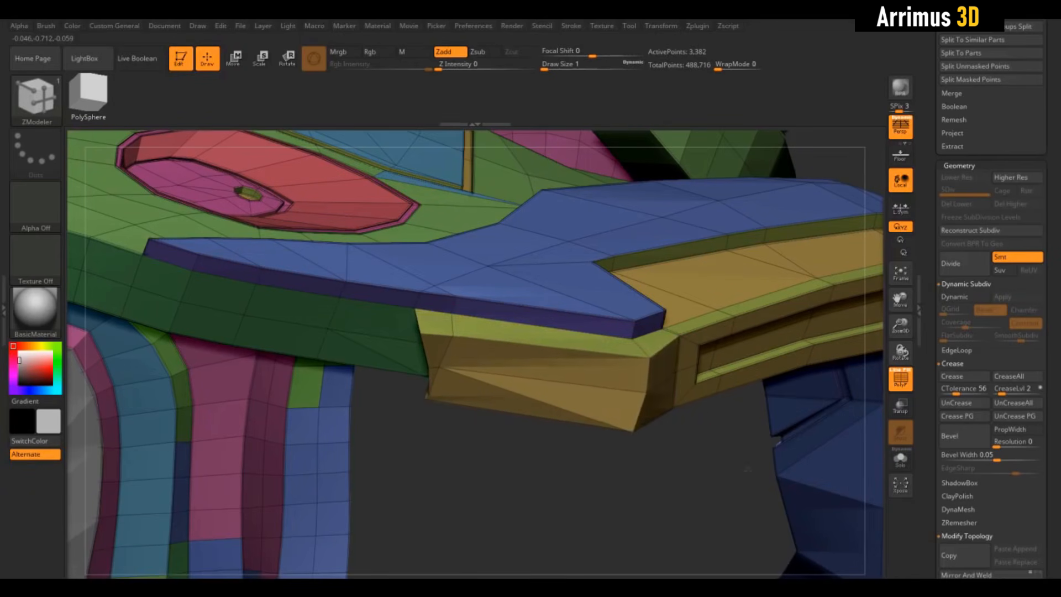
pyautogui.hotkey('ctrl', 'shift', 'z')
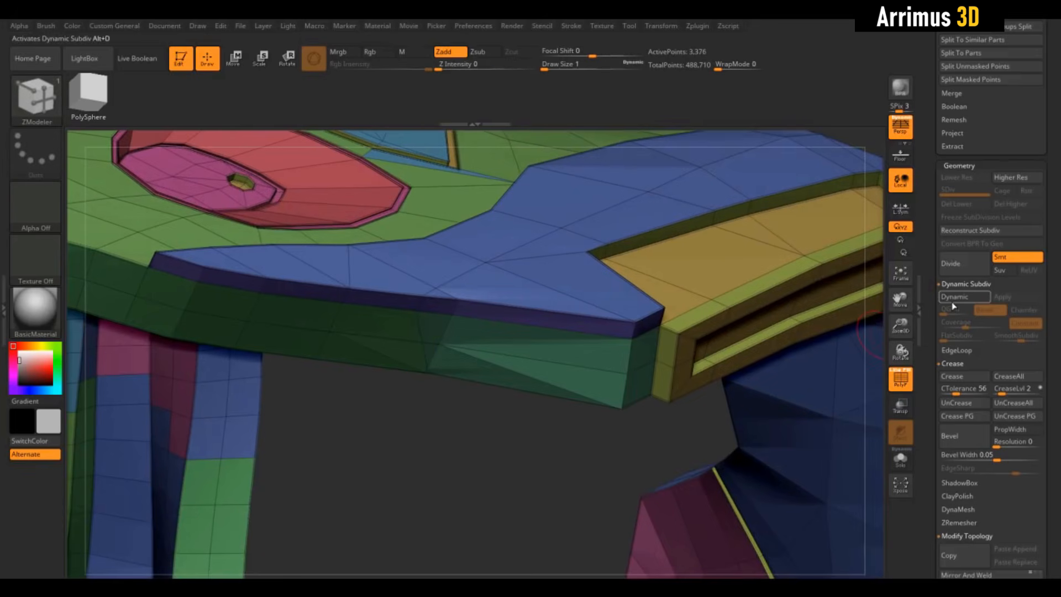
# - Turn dynamic subdivision back on and extrude the side faces at the jaw's lower corner into a raised block
pyautogui.click(953, 298)
pyautogui.moveTo(796, 348); pyautogui.dragTo(605, 367)
pyautogui.hotkey('shift', 'f')
pyautogui.moveTo(594, 416)
pyautogui.mouseDown()
pyautogui.moveTo(505, 422)
pyautogui.moveTo(679, 468)
pyautogui.moveTo(496, 454)
pyautogui.moveTo(551, 304)
pyautogui.mouseUp()
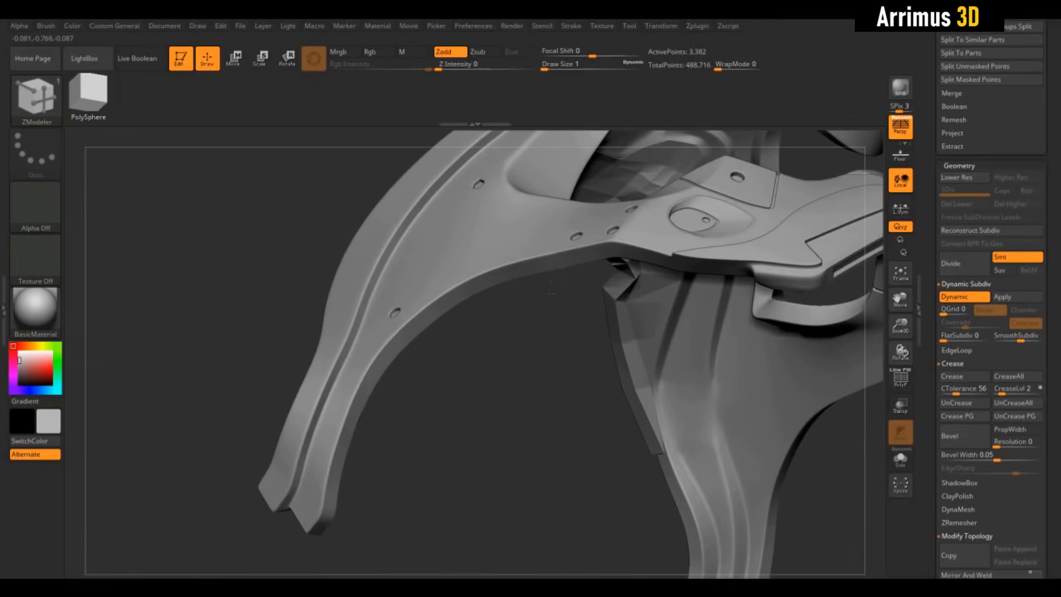
# - Extrude the upper edges of the bolt-hole panel and the panel beside it upward into raised tabs, undoing one edit
pyautogui.moveTo(552, 304); pyautogui.dragTo(326, 360)
pyautogui.keyDown('alt'); pyautogui.click(600, 216); pyautogui.keyUp('alt')
pyautogui.moveTo(509, 208); pyautogui.dragTo(415, 287)
pyautogui.moveTo(406, 344); pyautogui.dragTo(404, 326)
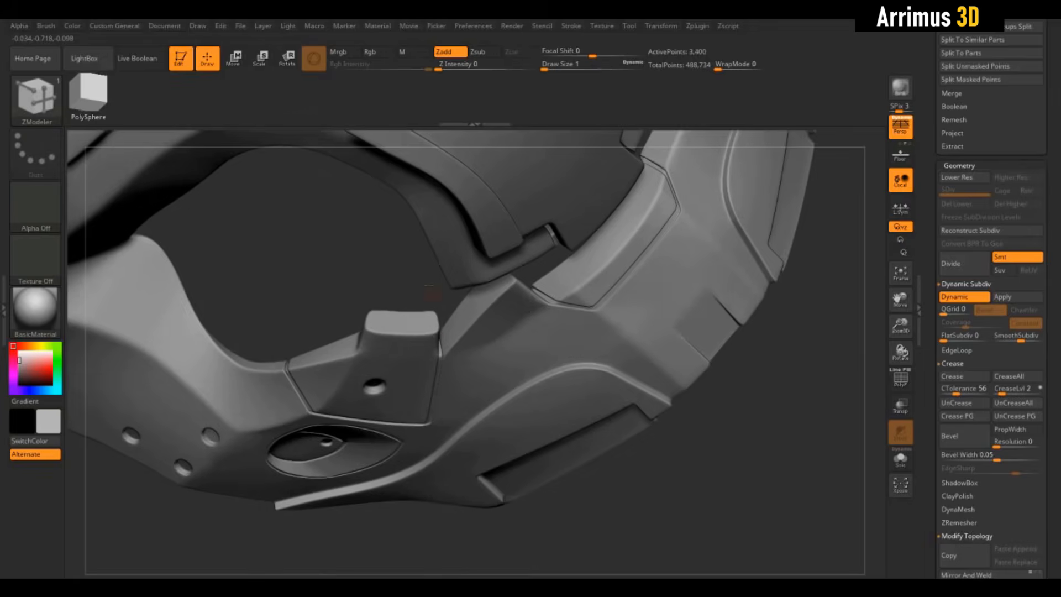
pyautogui.hotkey('ctrl', 'z')
pyautogui.moveTo(381, 276); pyautogui.dragTo(929, 533)
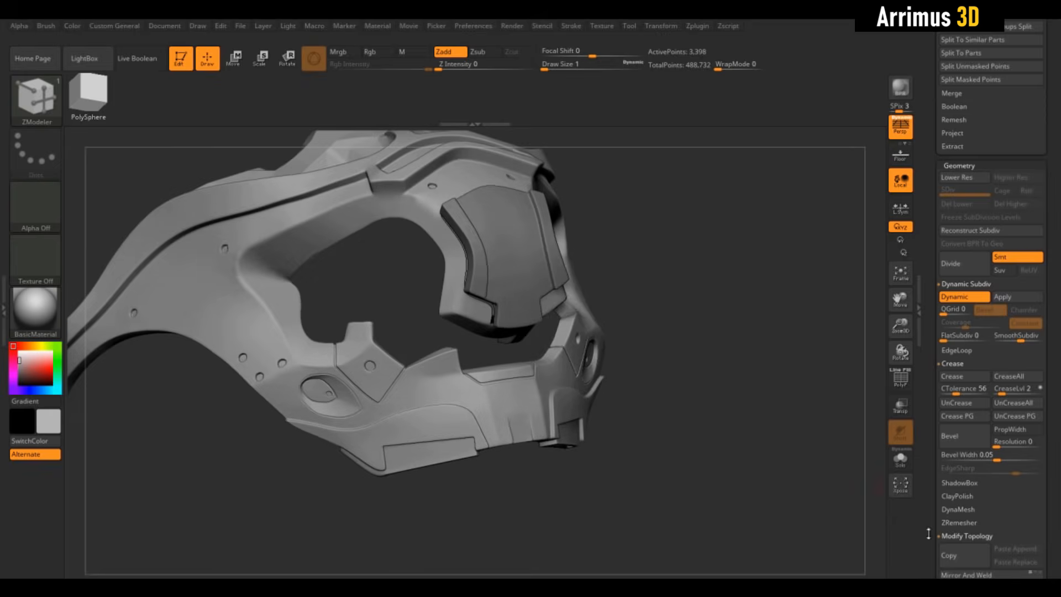
pyautogui.click(544, 343)
pyautogui.moveTo(762, 386); pyautogui.dragTo(710, 360)
pyautogui.moveTo(617, 406); pyautogui.dragTo(455, 479)
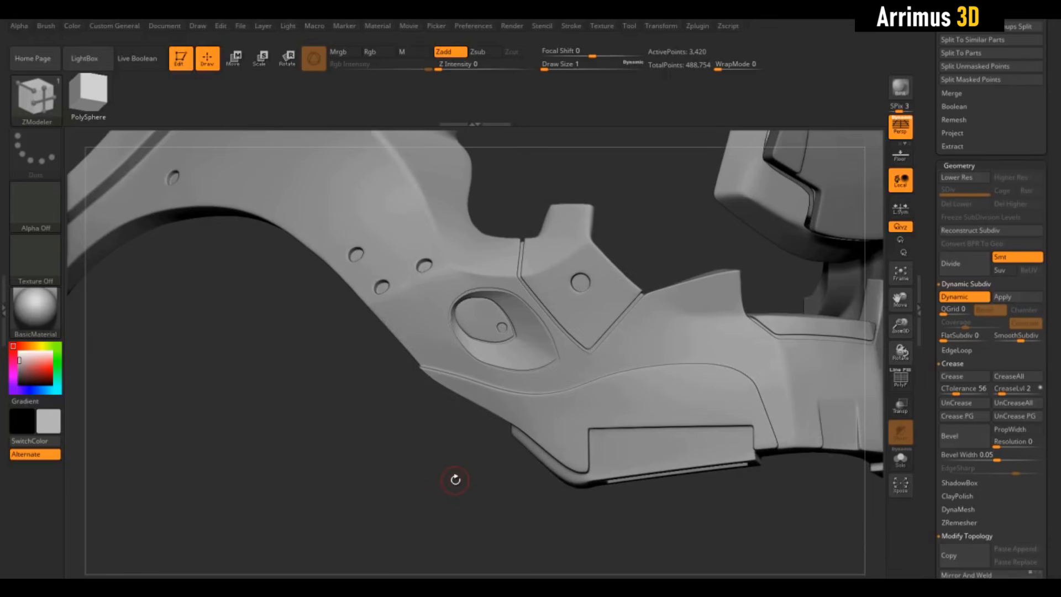